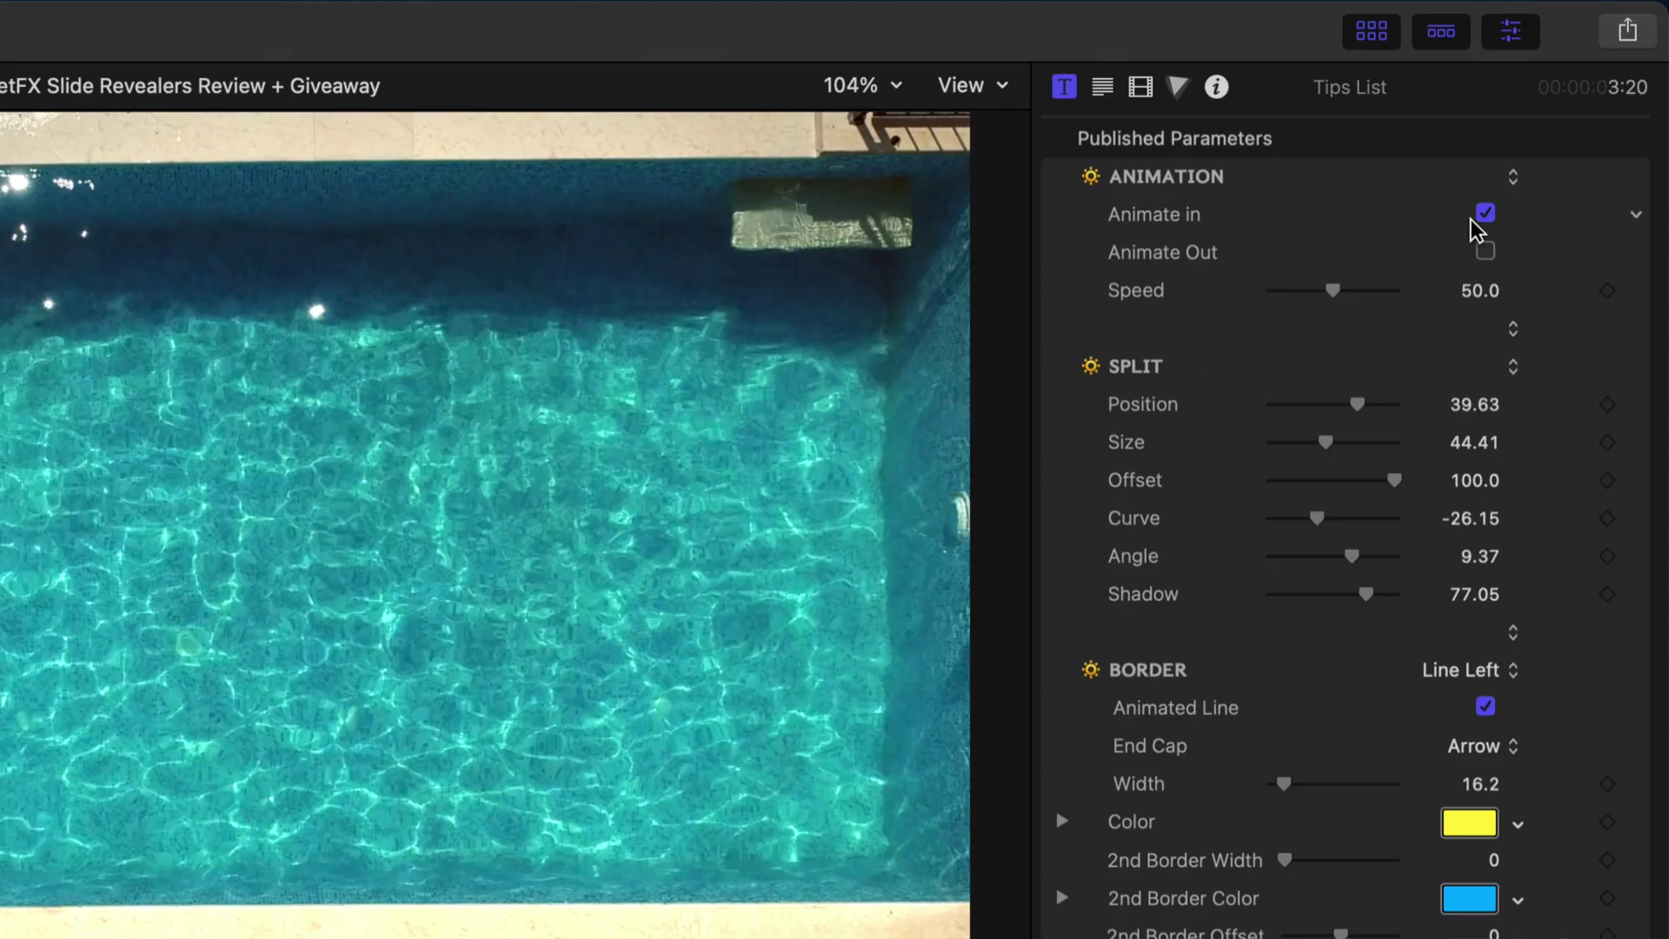
# Turn off Animate In for the Tips List title and set its split position to 51.25
pyautogui.click(1483, 215)
pyautogui.moveTo(1359, 405); pyautogui.dragTo(1365, 405)
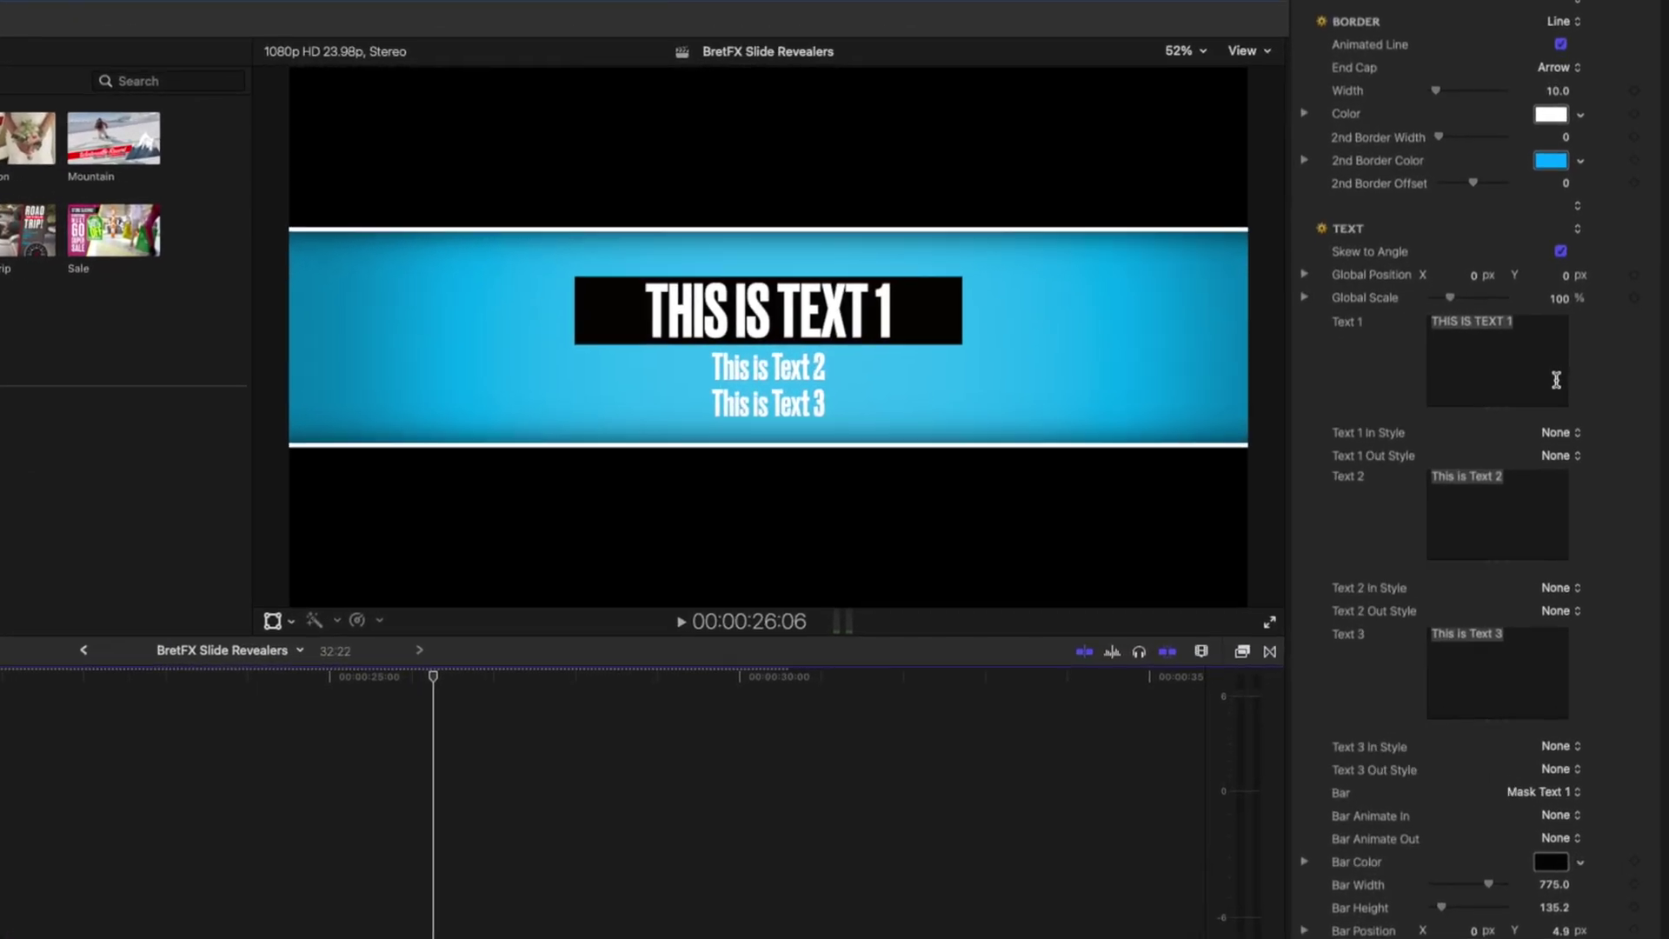
# Select the placeholder text in the Text 1 field
pyautogui.tripleClick(1560, 396)
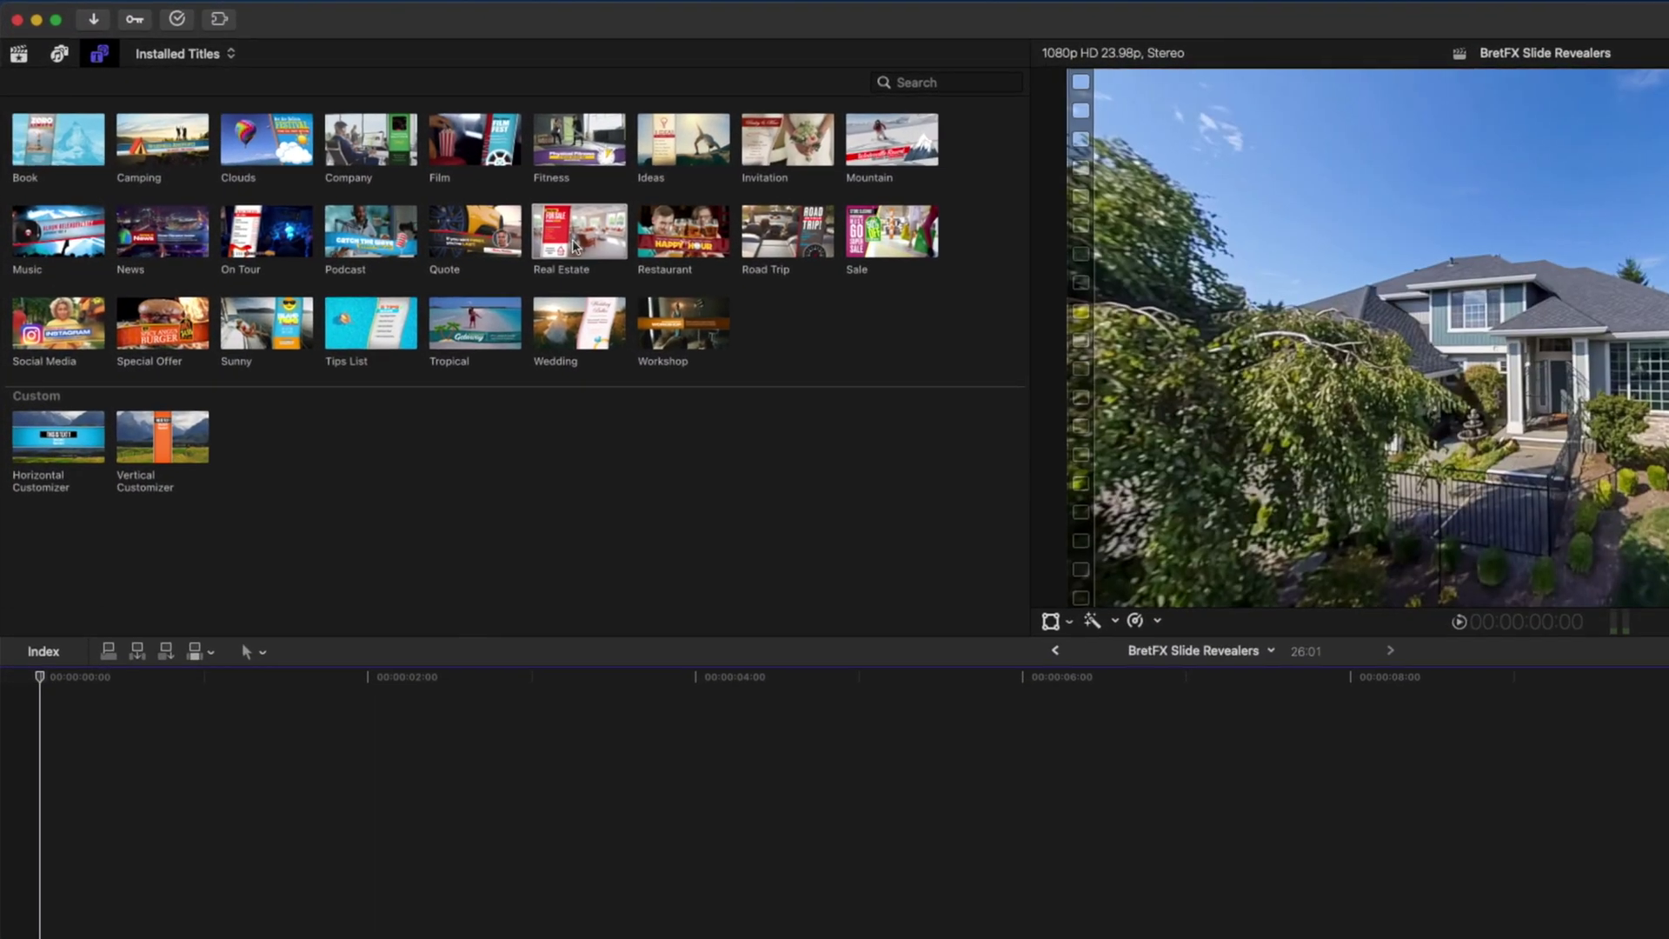
# Place the Real Estate title over the home clips, from the second clip to 10:00, with Animate In off
pyautogui.moveTo(396, 172); pyautogui.dragTo(535, 323)
pyautogui.moveTo(786, 455); pyautogui.dragTo(571, 822)
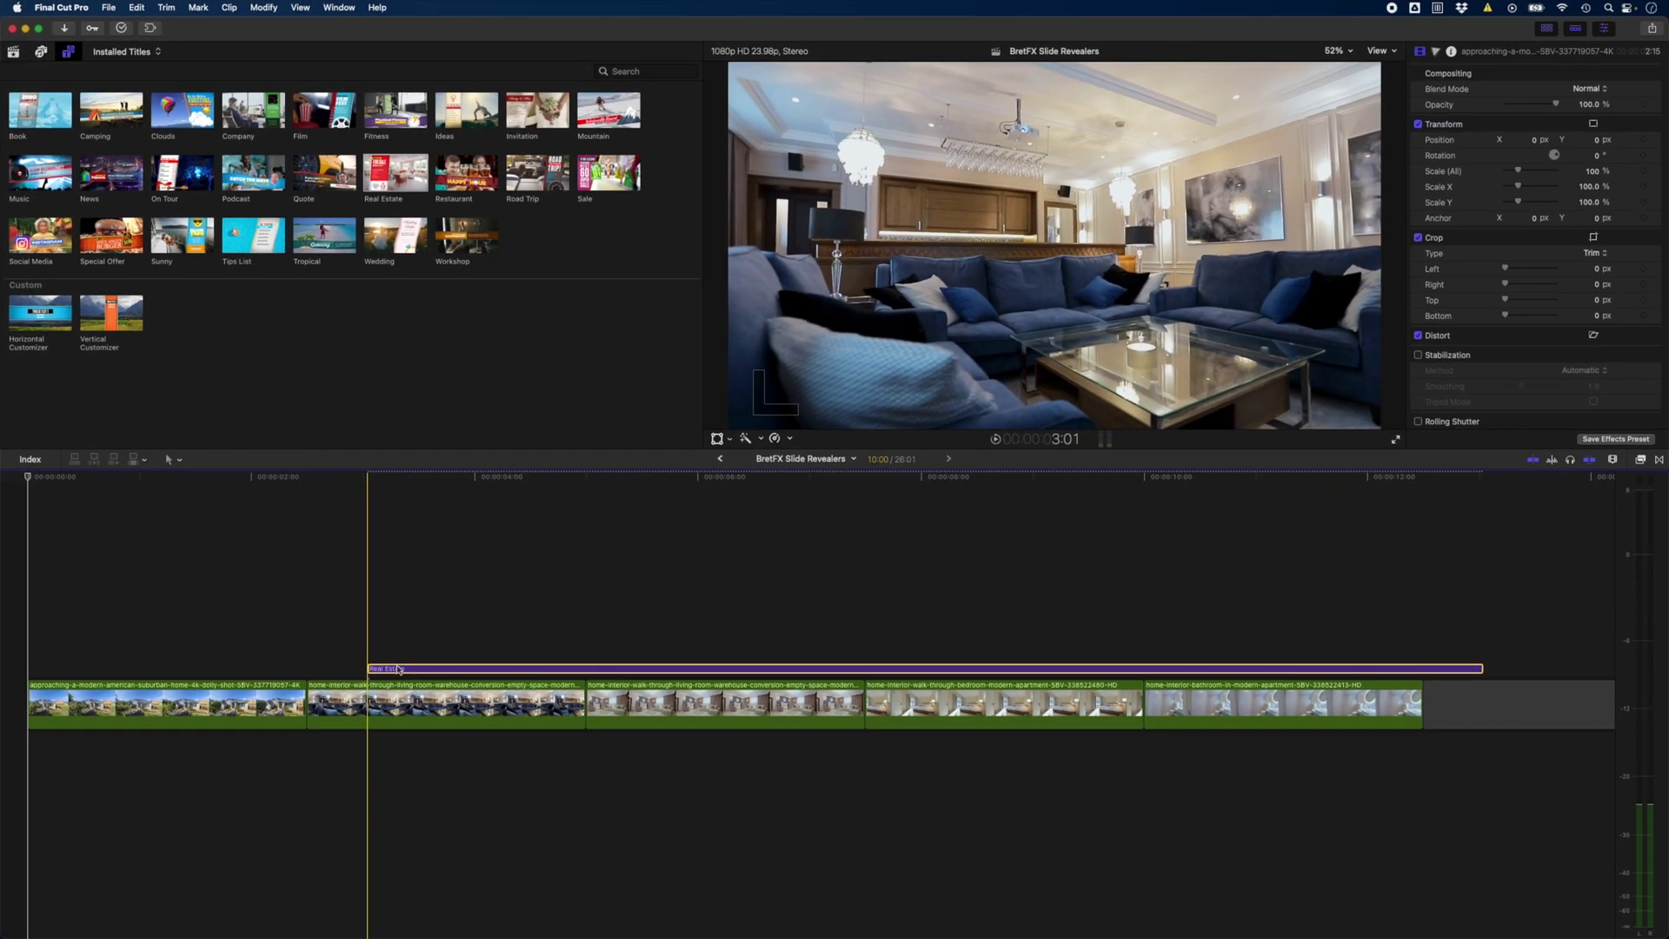
pyautogui.moveTo(399, 669); pyautogui.dragTo(338, 668)
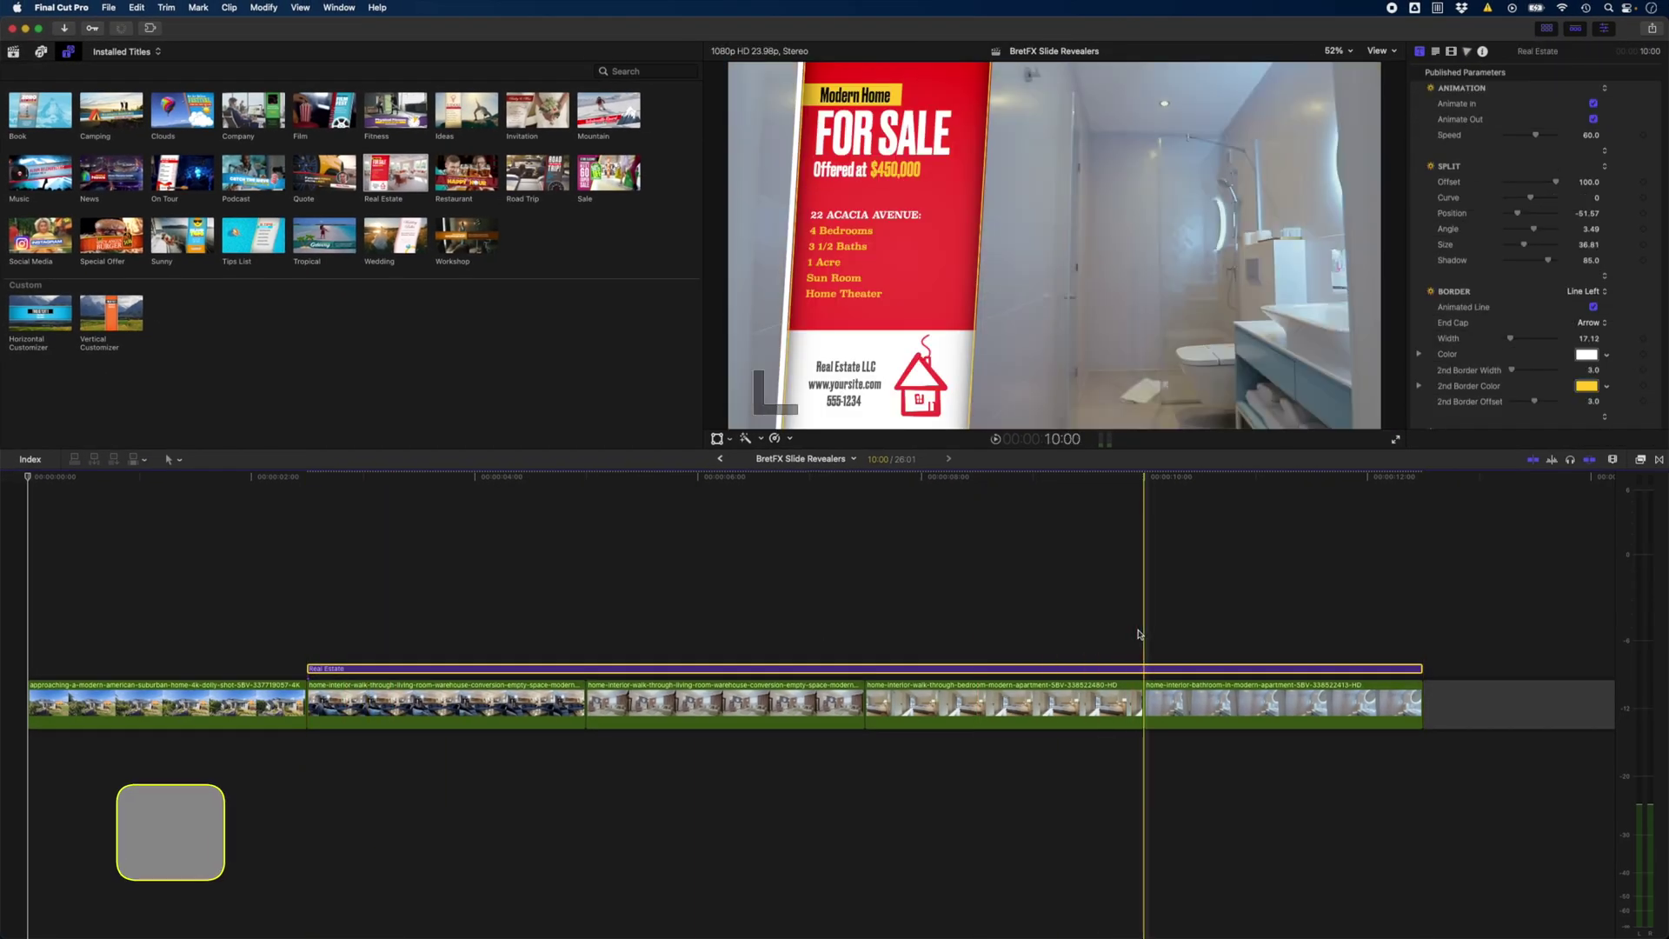
pyautogui.hotkey('alt', ']')
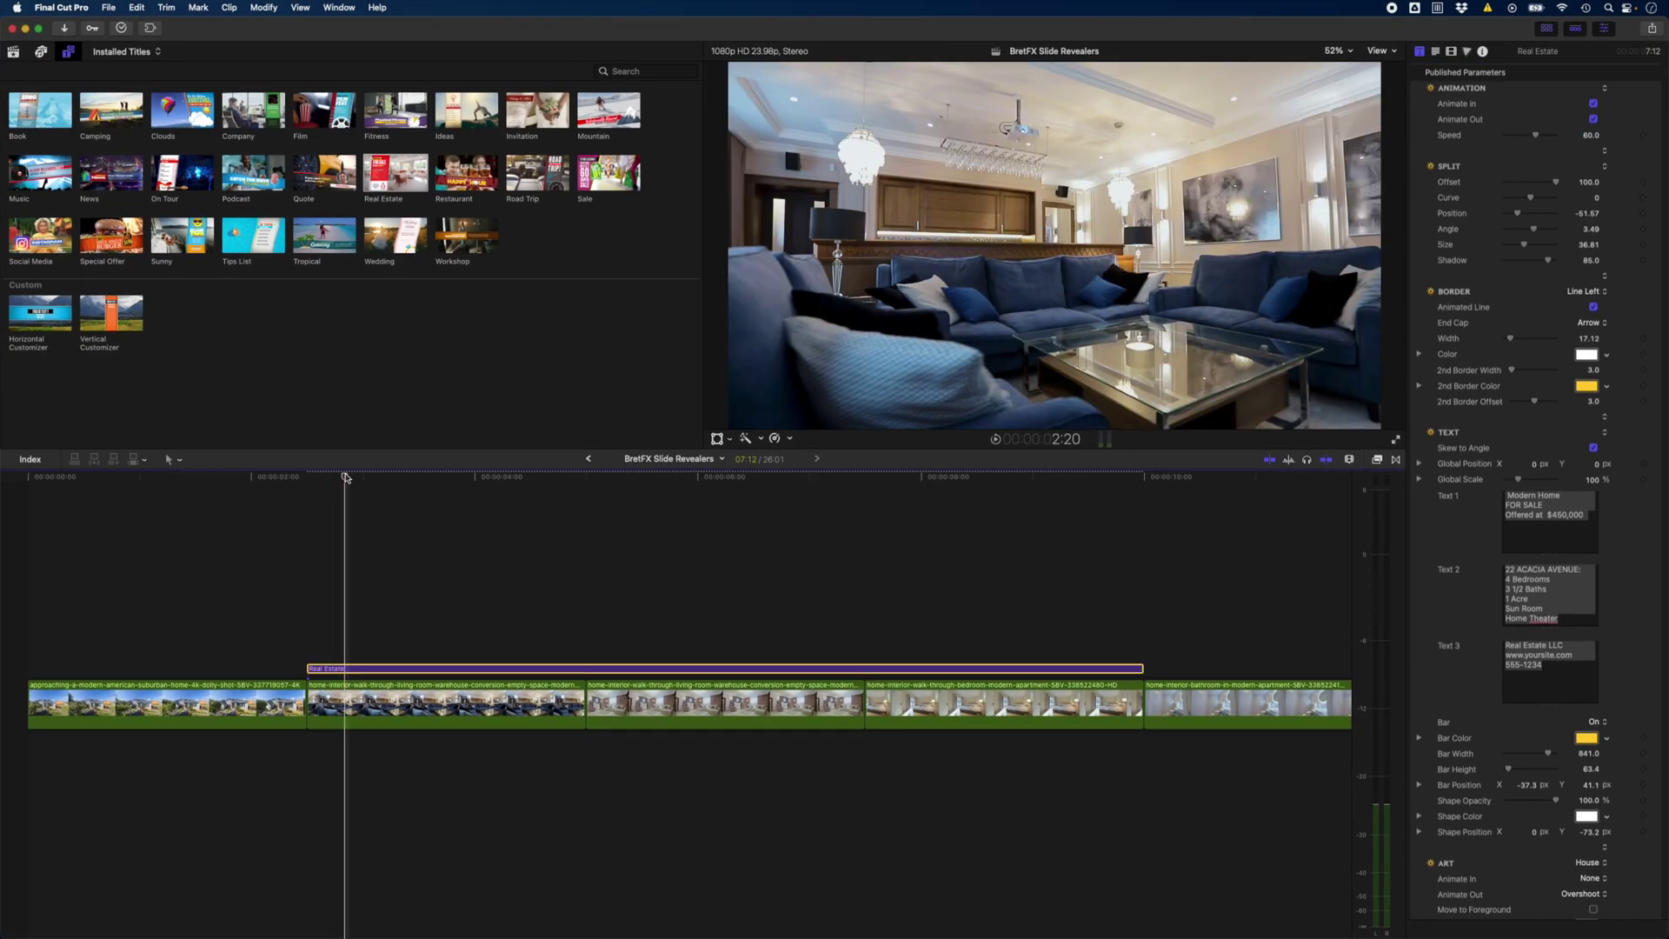
pyautogui.click(1593, 104)
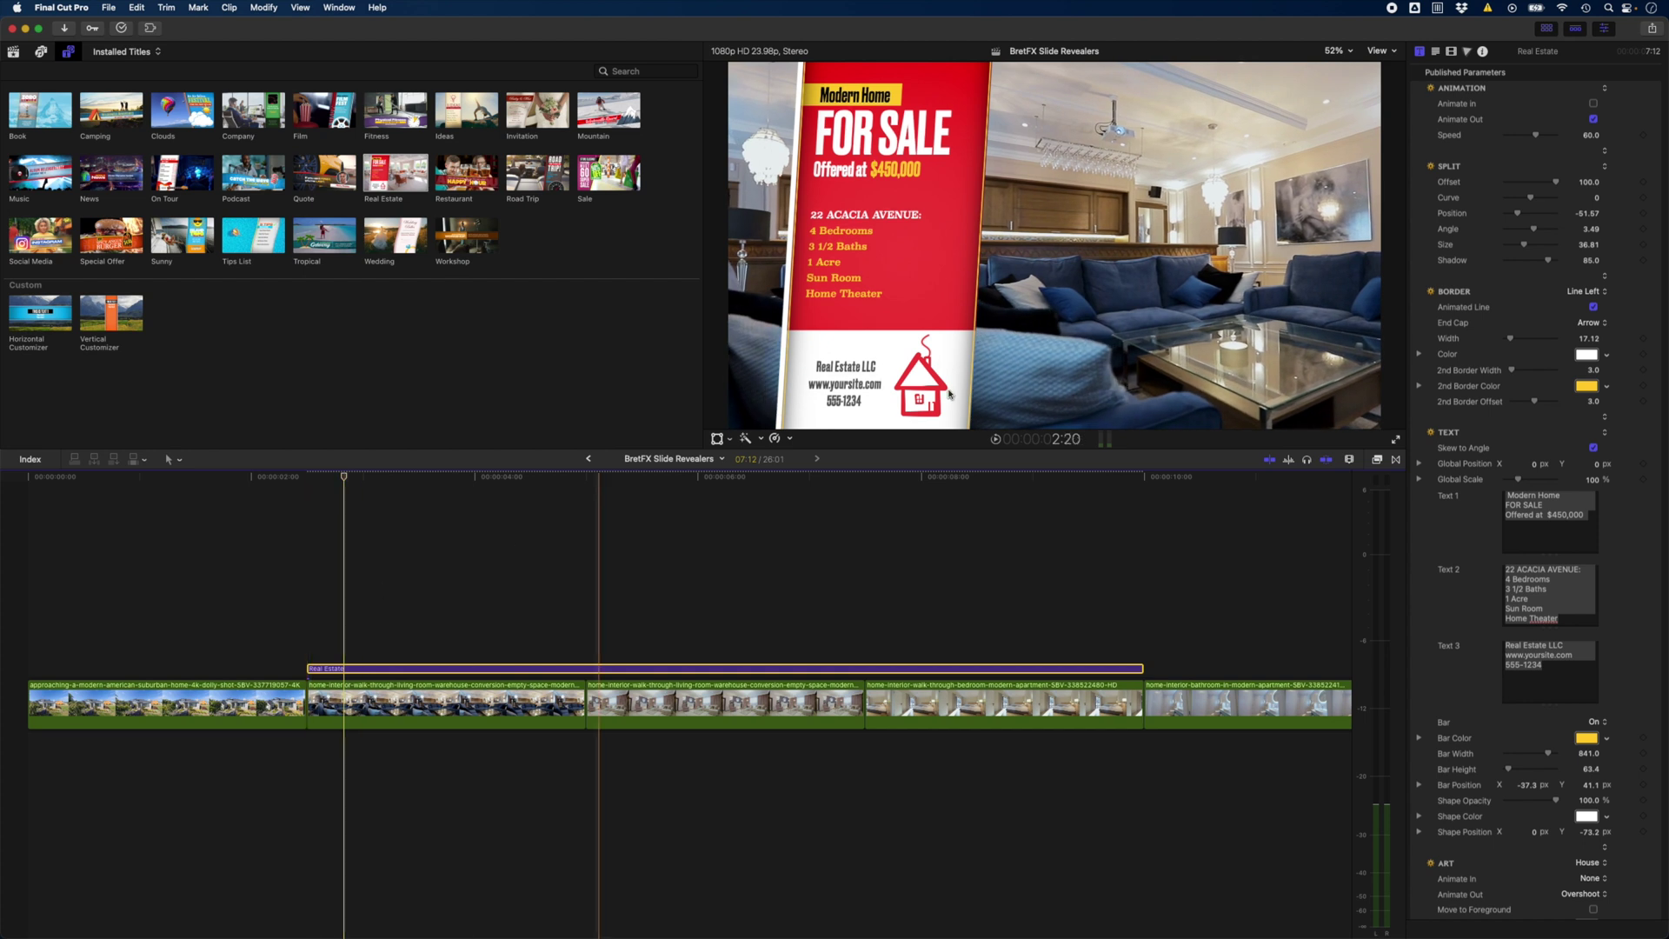
# Turn Animate In back on and raise the title's animation speed from 60 to 76.24
pyautogui.click(1593, 104)
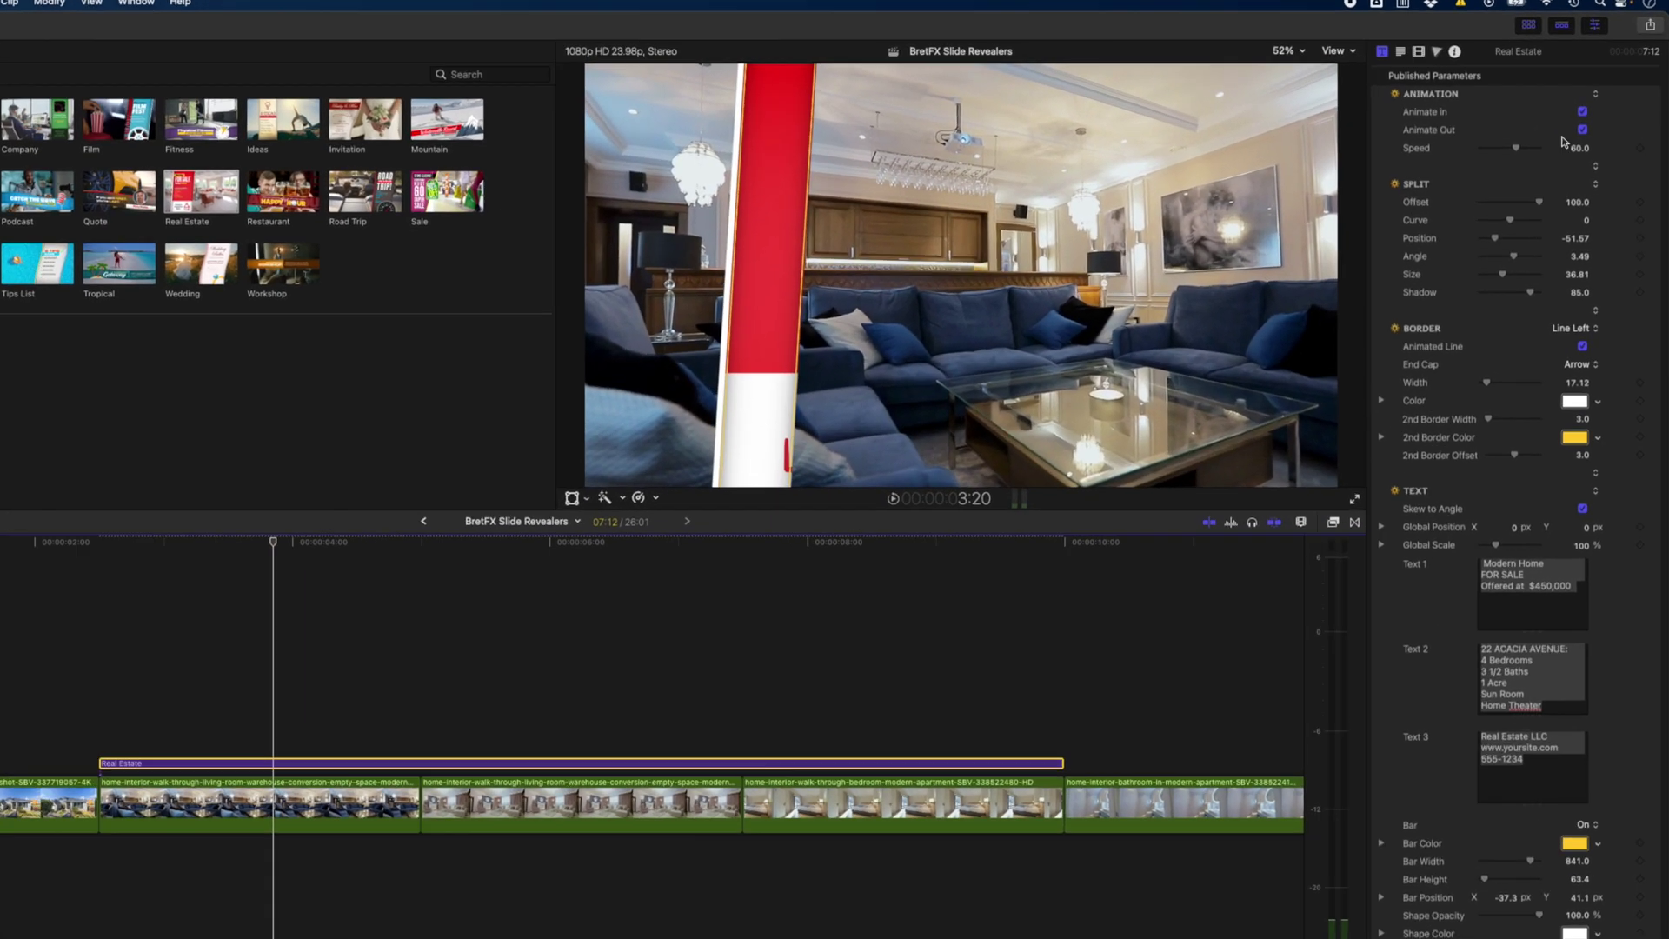
pyautogui.moveTo(1535, 135); pyautogui.dragTo(1528, 136)
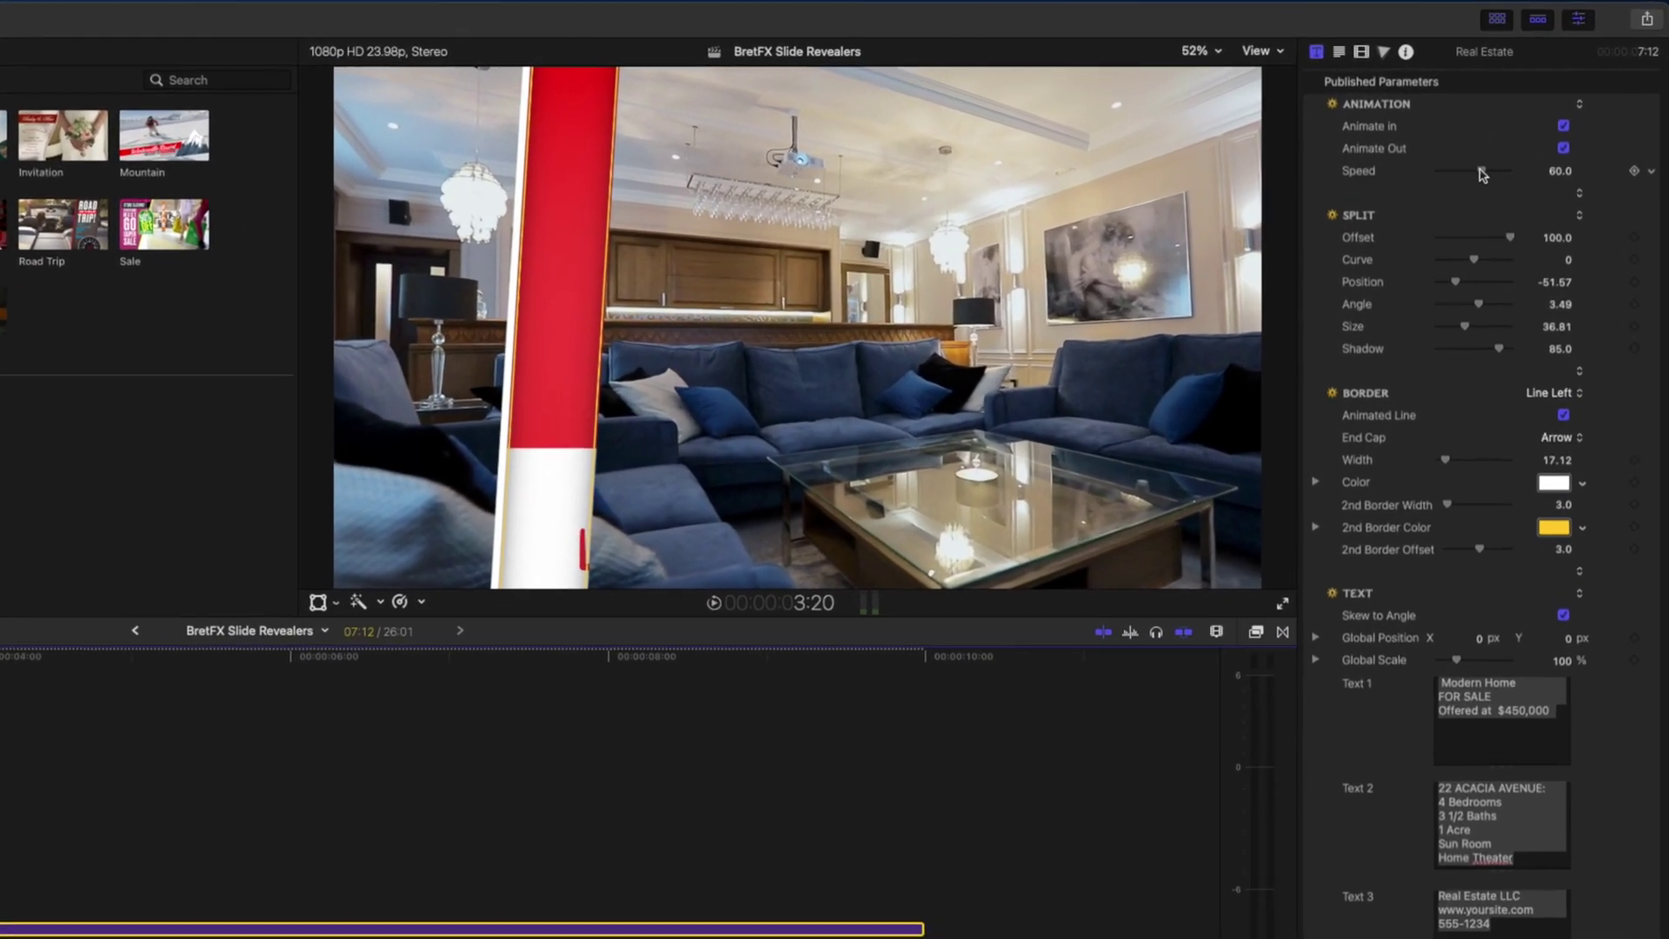
pyautogui.moveTo(1462, 179); pyautogui.dragTo(1490, 178)
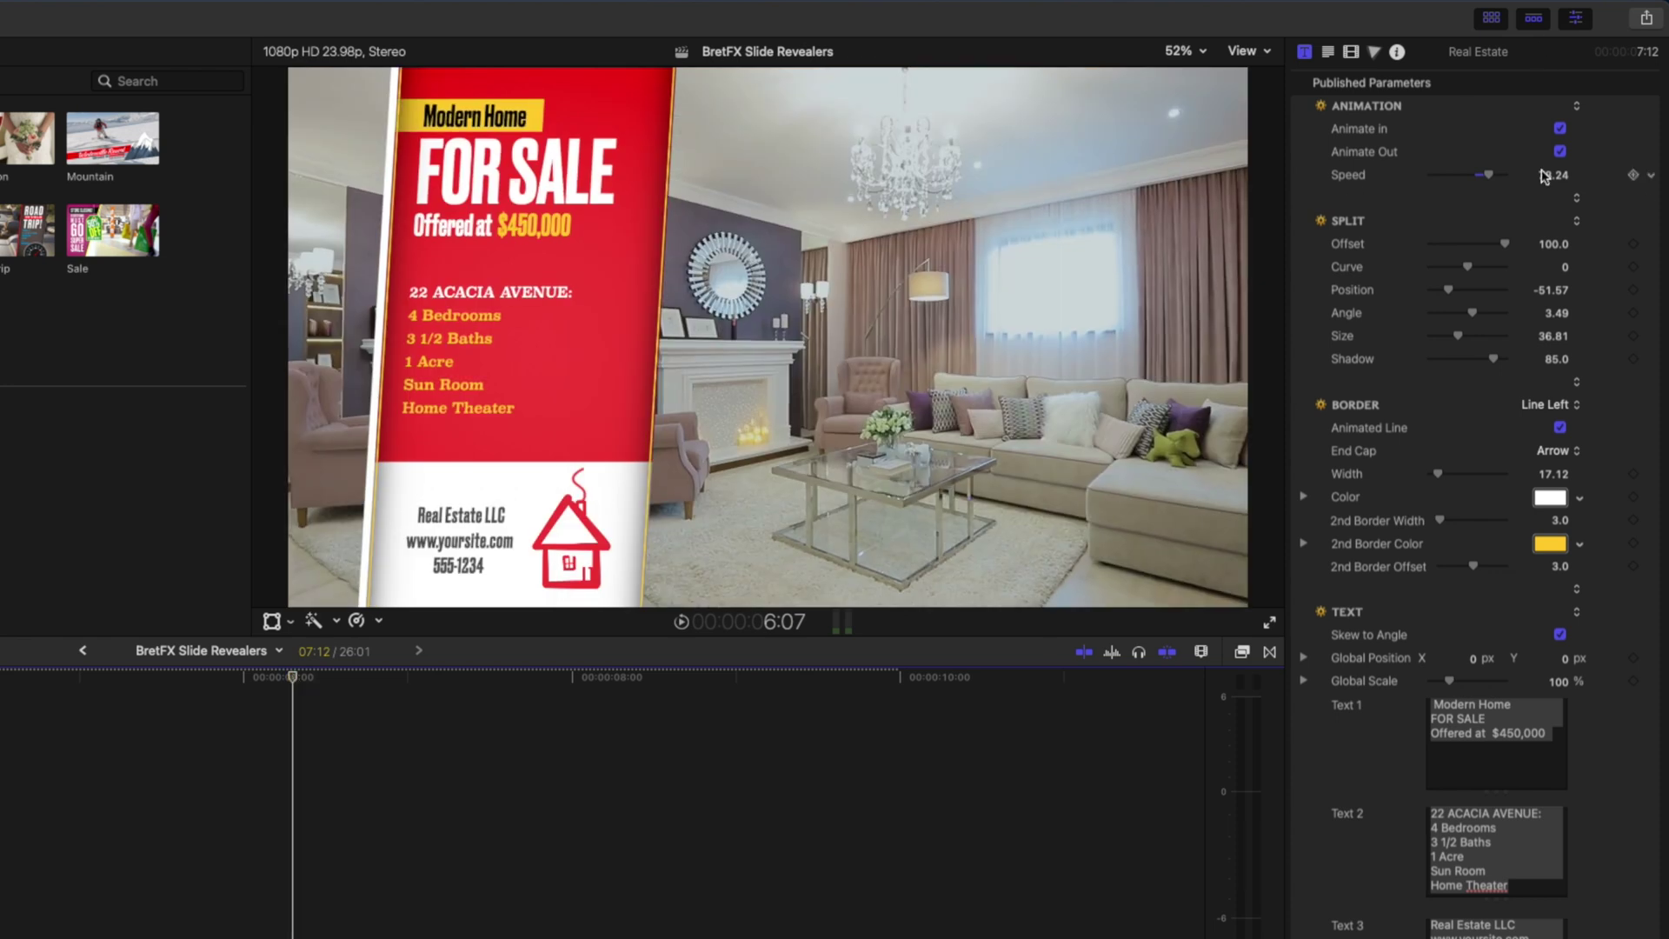
# Adjust the red panel's split offset, curve and angle sliders (offset 78.54, curve 22.71, angle 2.75)
pyautogui.moveTo(1506, 248); pyautogui.dragTo(1489, 245)
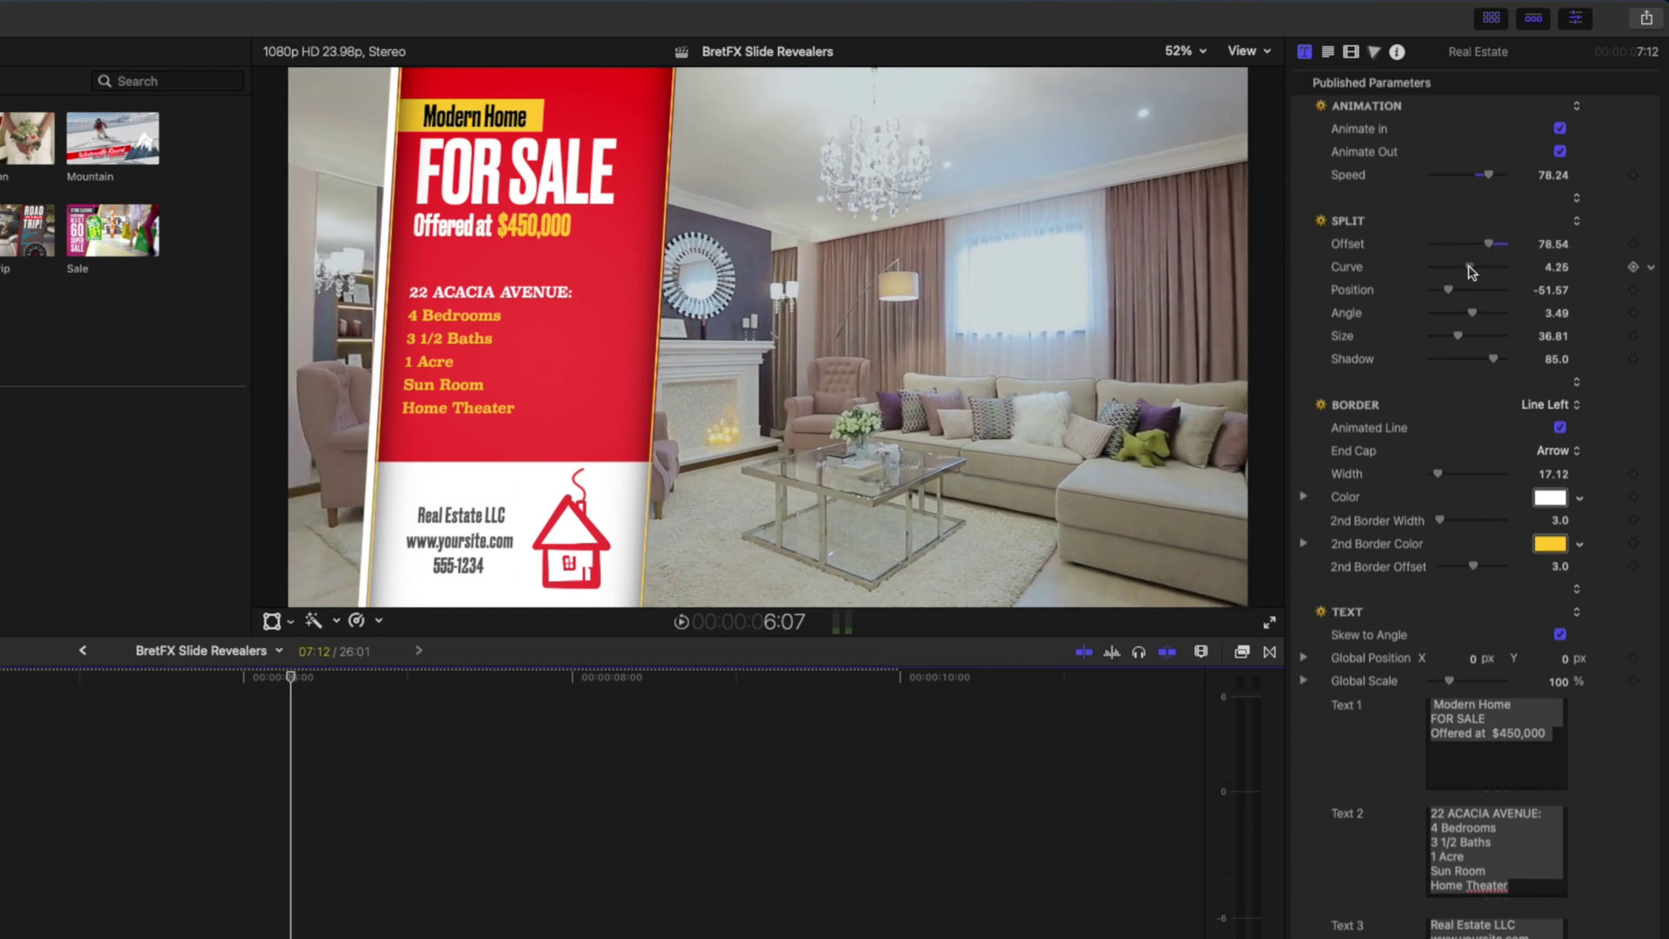
pyautogui.moveTo(1470, 272); pyautogui.dragTo(1450, 297)
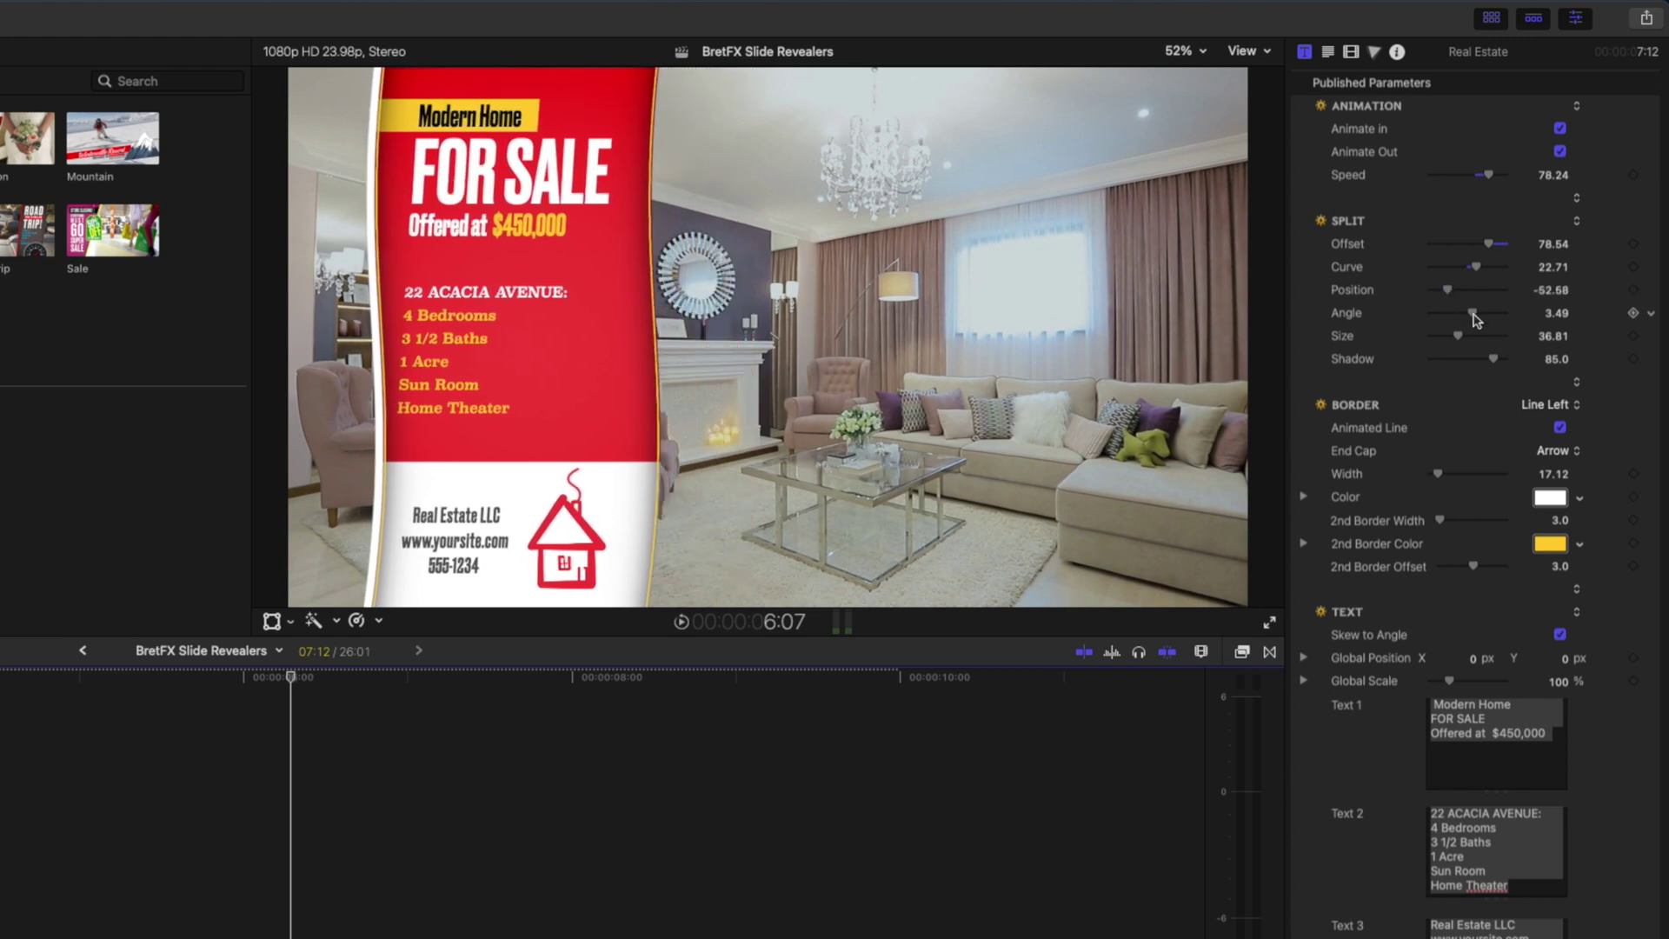
pyautogui.moveTo(1472, 315); pyautogui.dragTo(1503, 363)
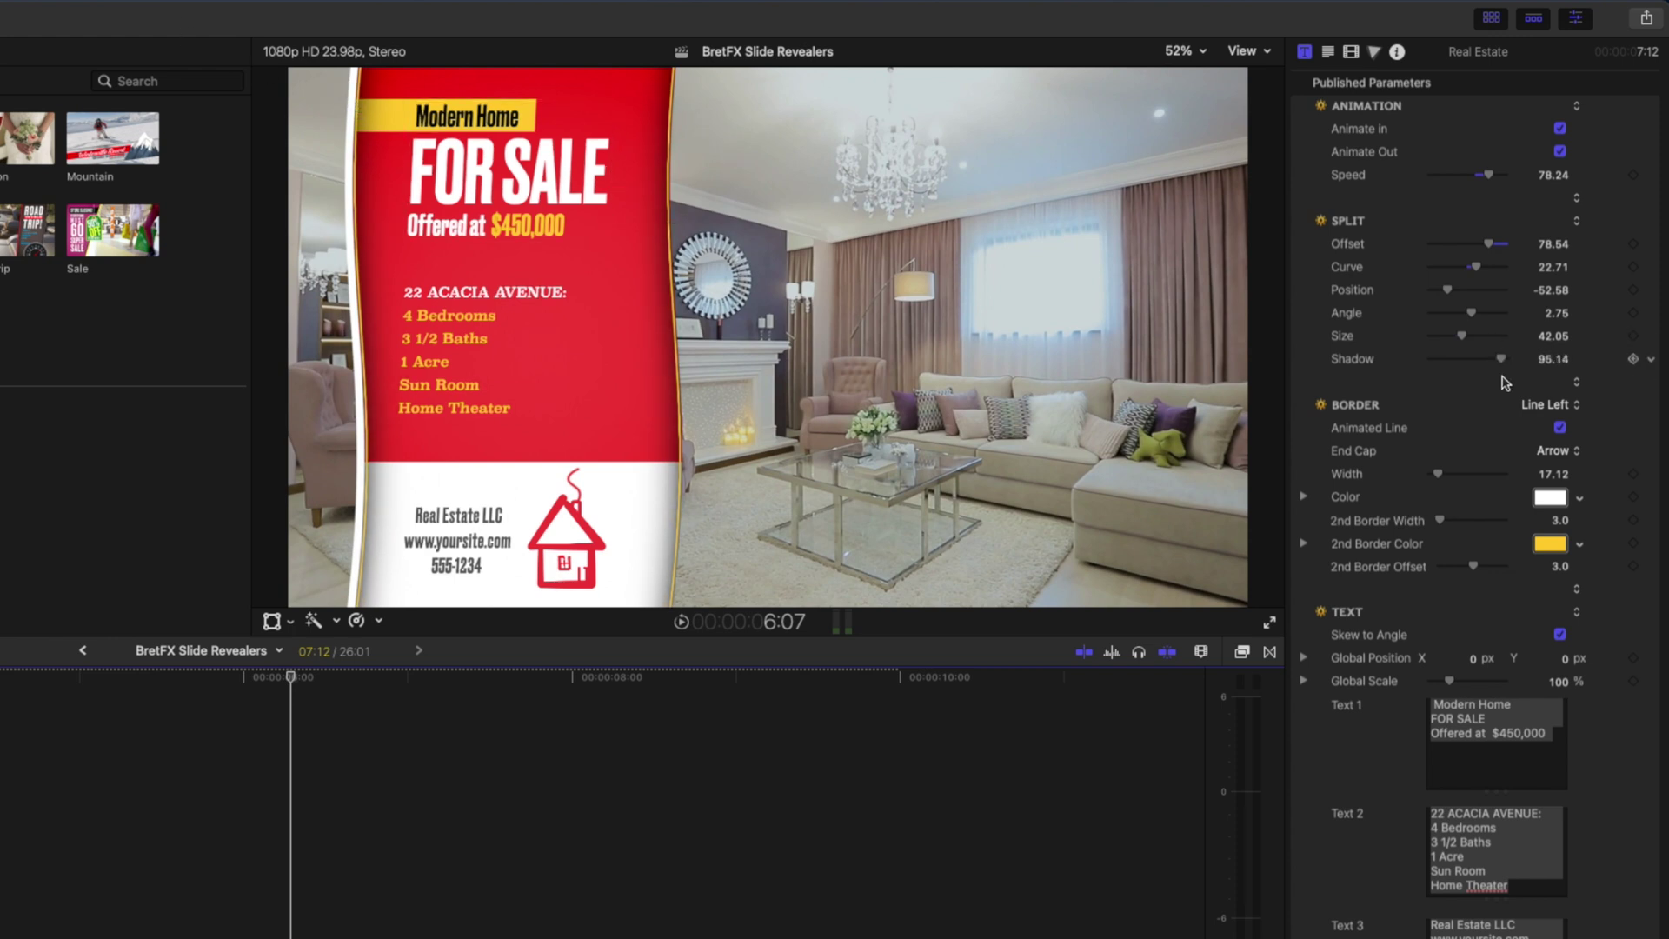
# Try the Line, Rough and Rough Left border styles before settling on Line Right
pyautogui.click(1542, 407)
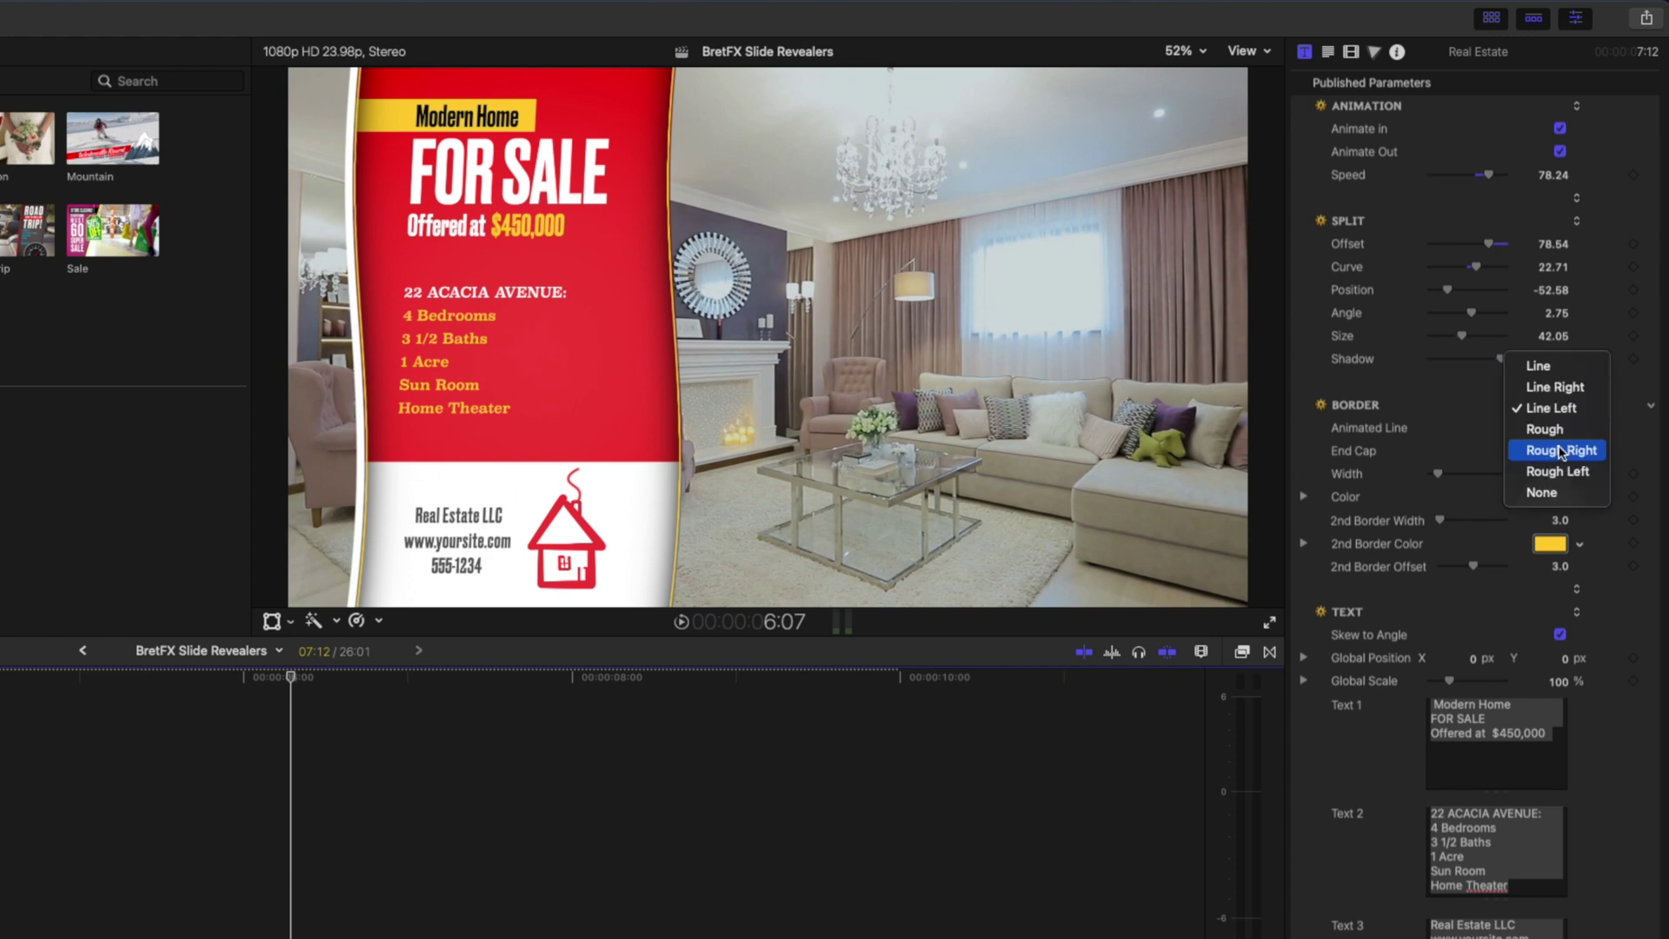
pyautogui.click(1556, 366)
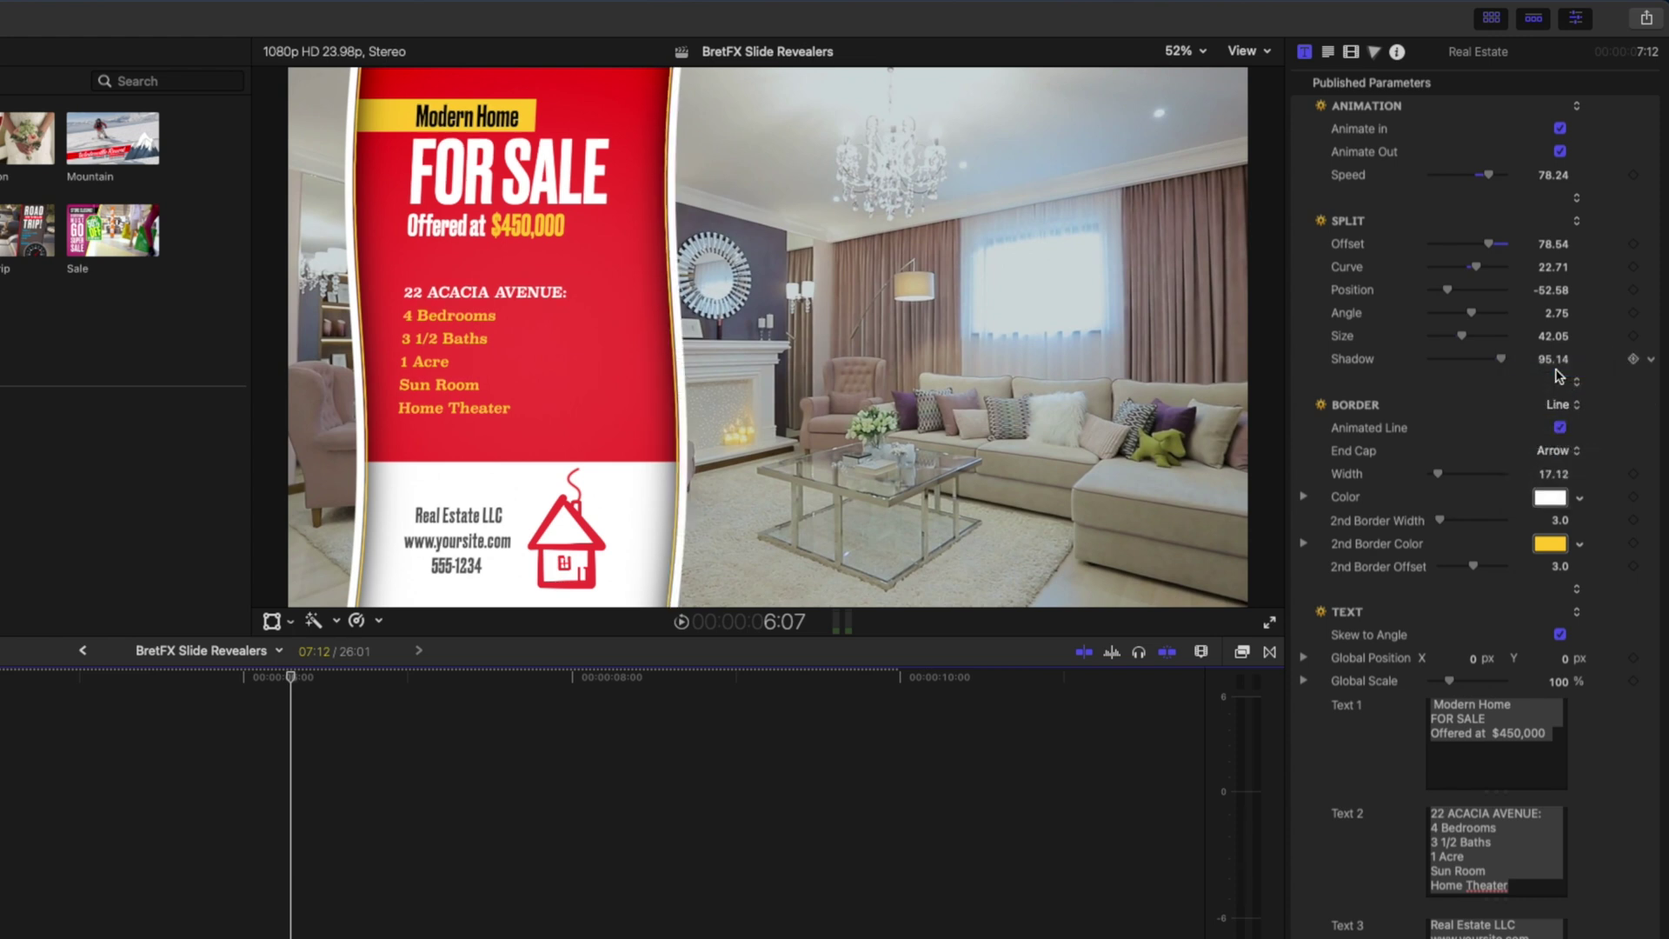
pyautogui.click(1561, 405)
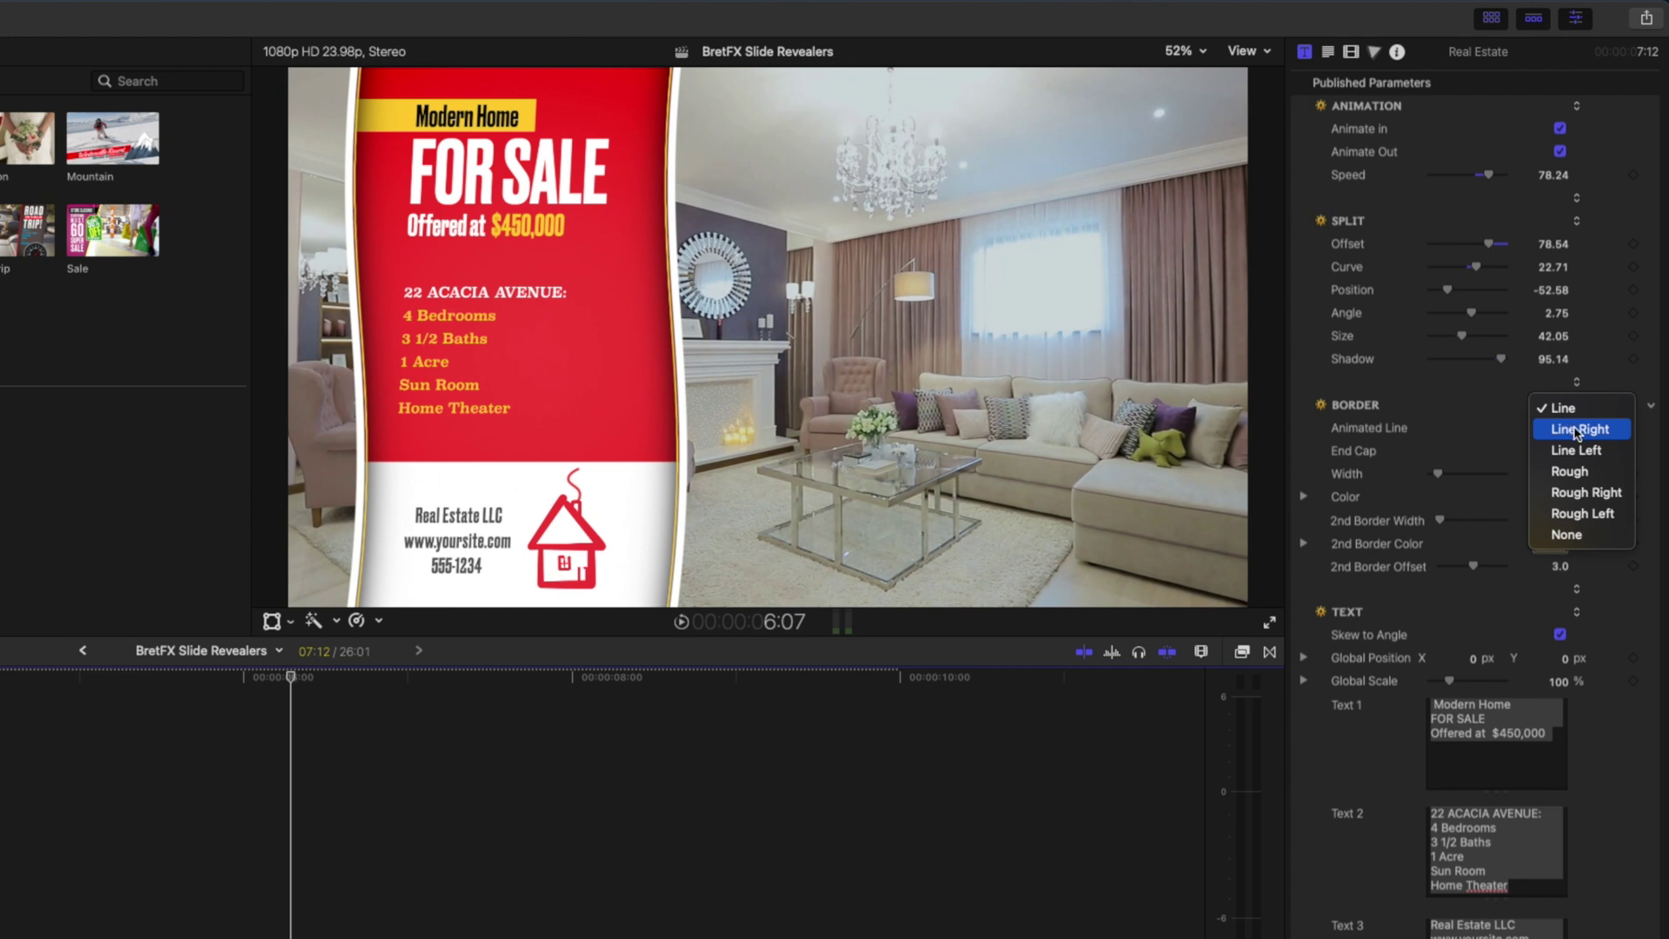
pyautogui.click(1575, 471)
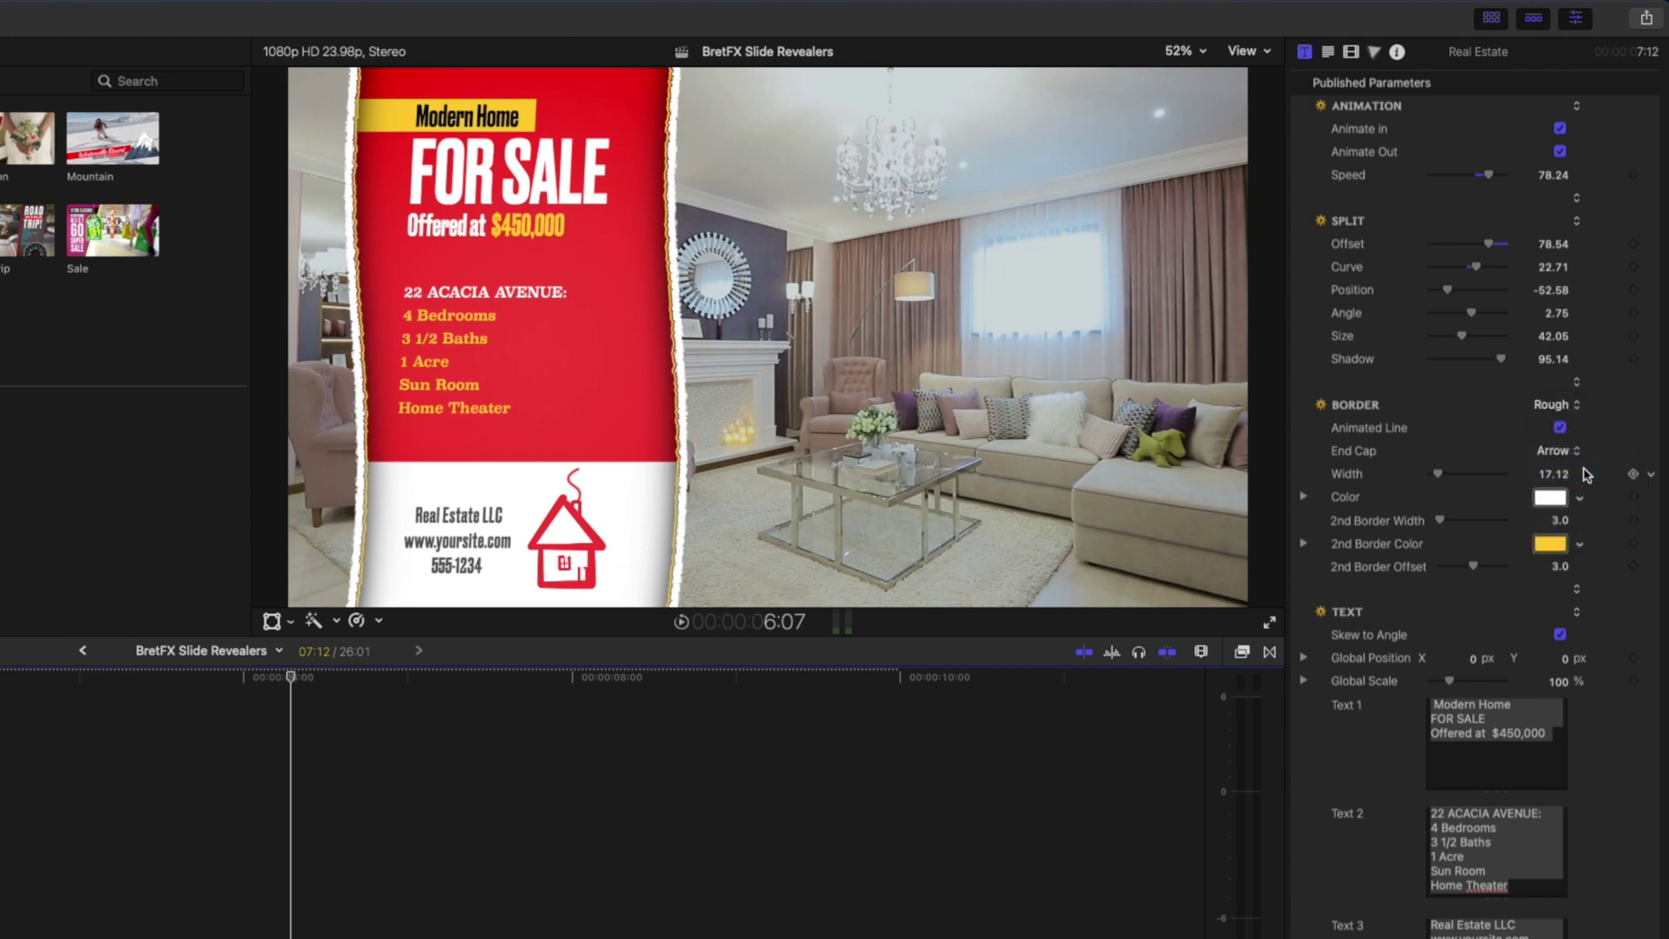
pyautogui.click(1559, 406)
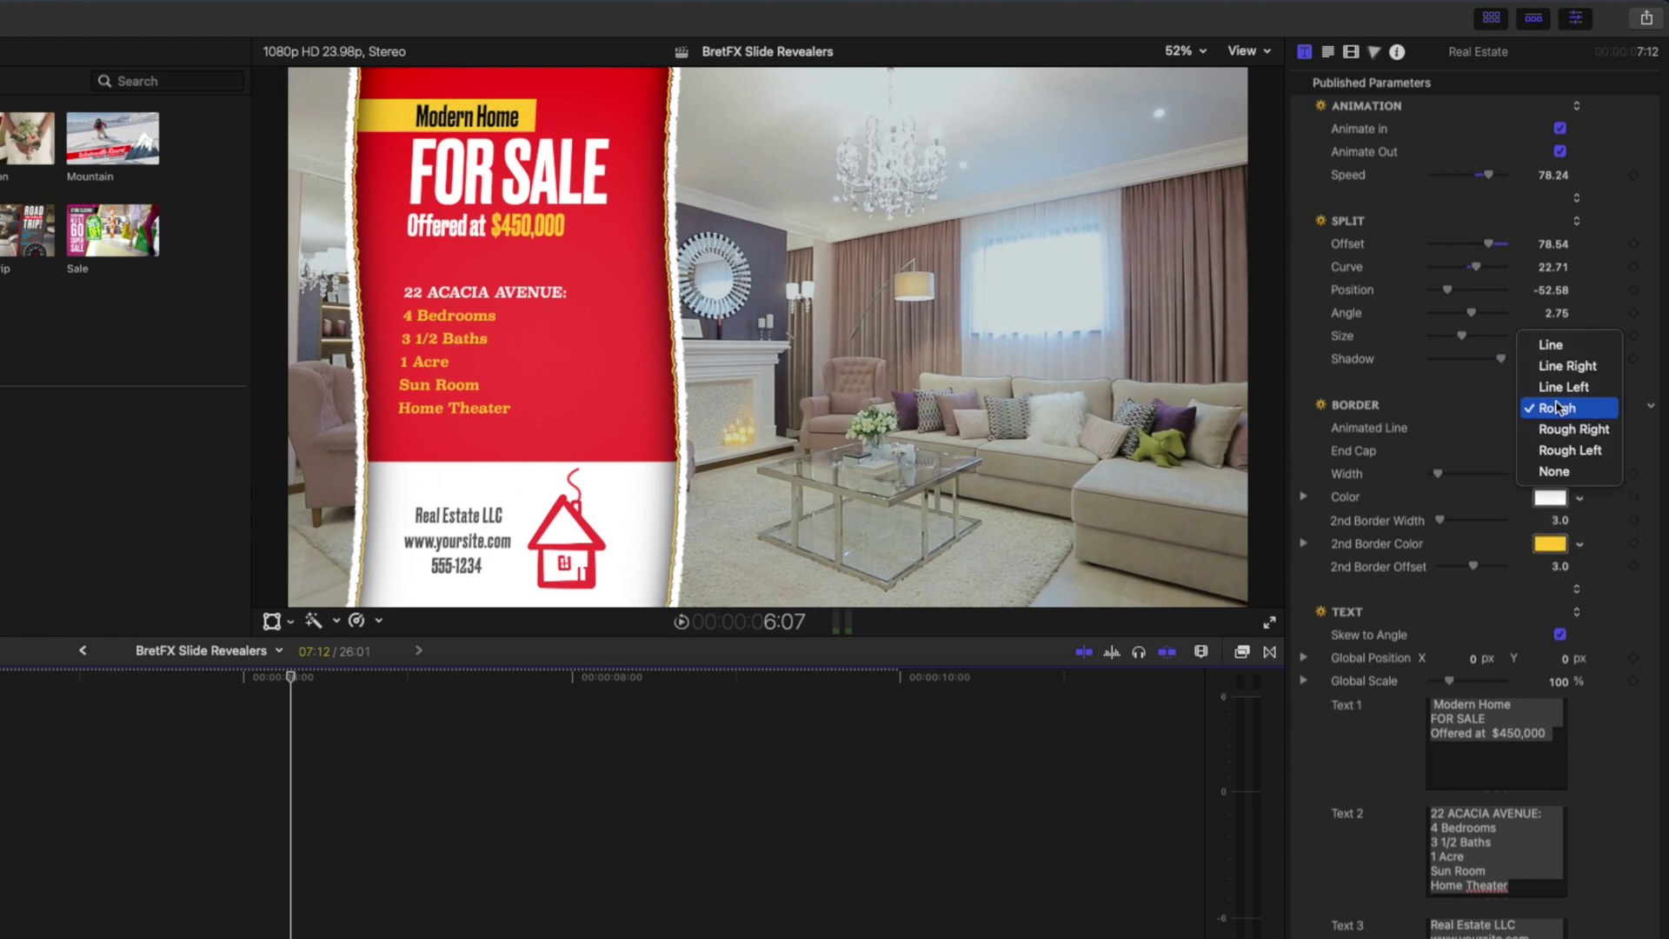
pyautogui.click(1575, 452)
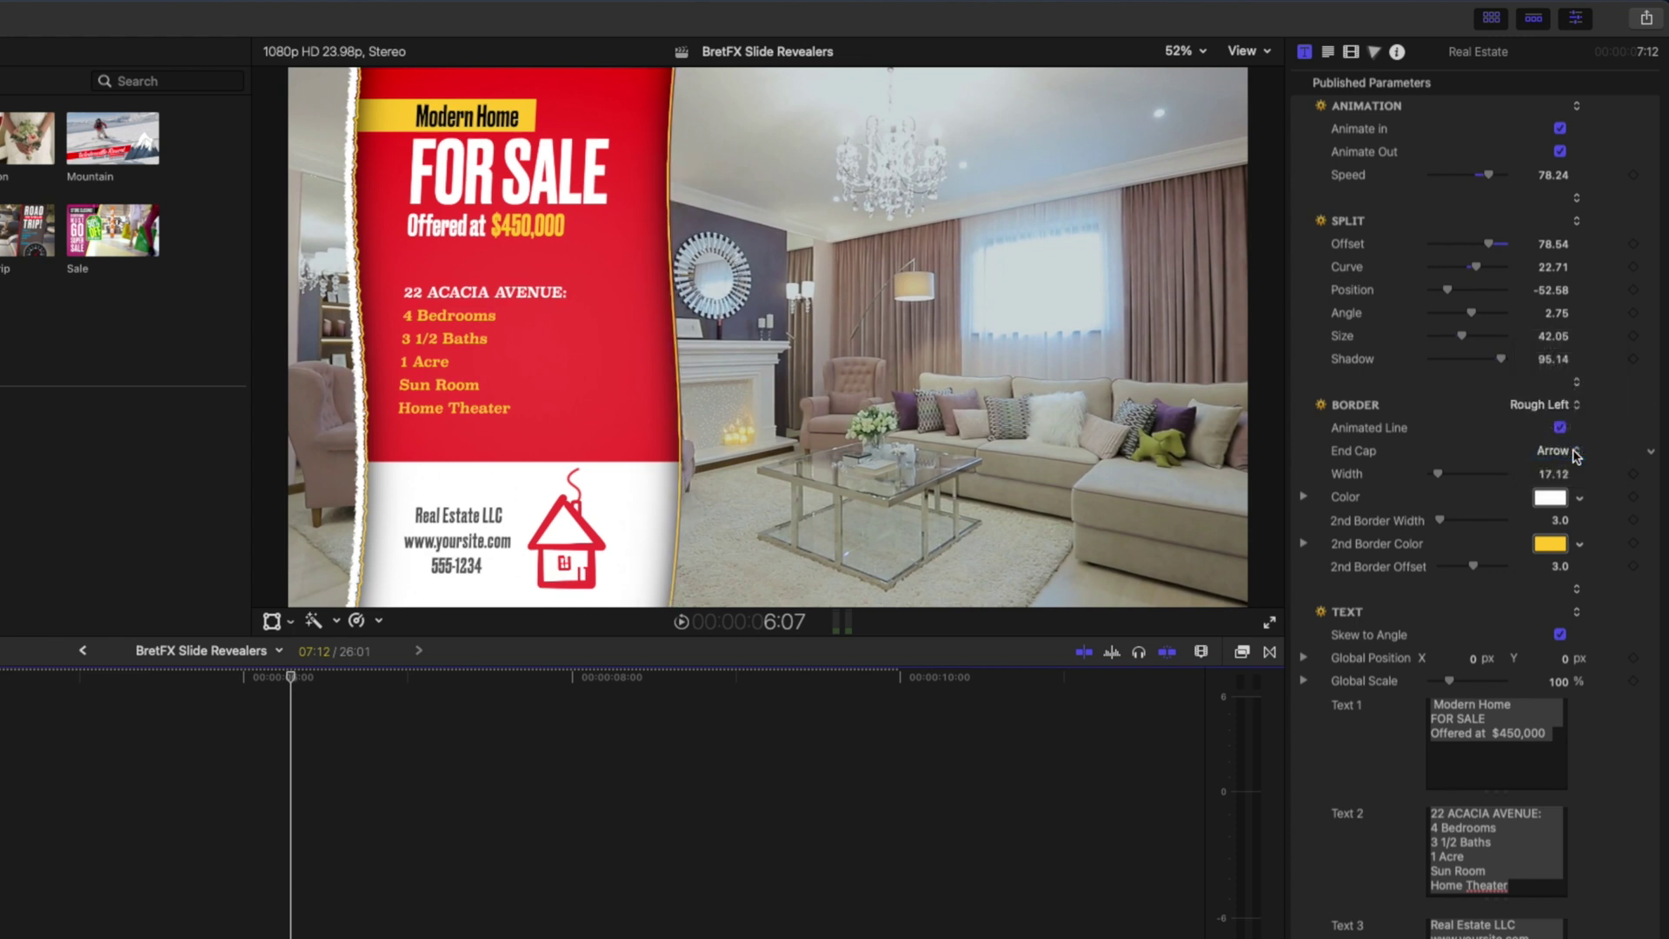
pyautogui.click(1560, 407)
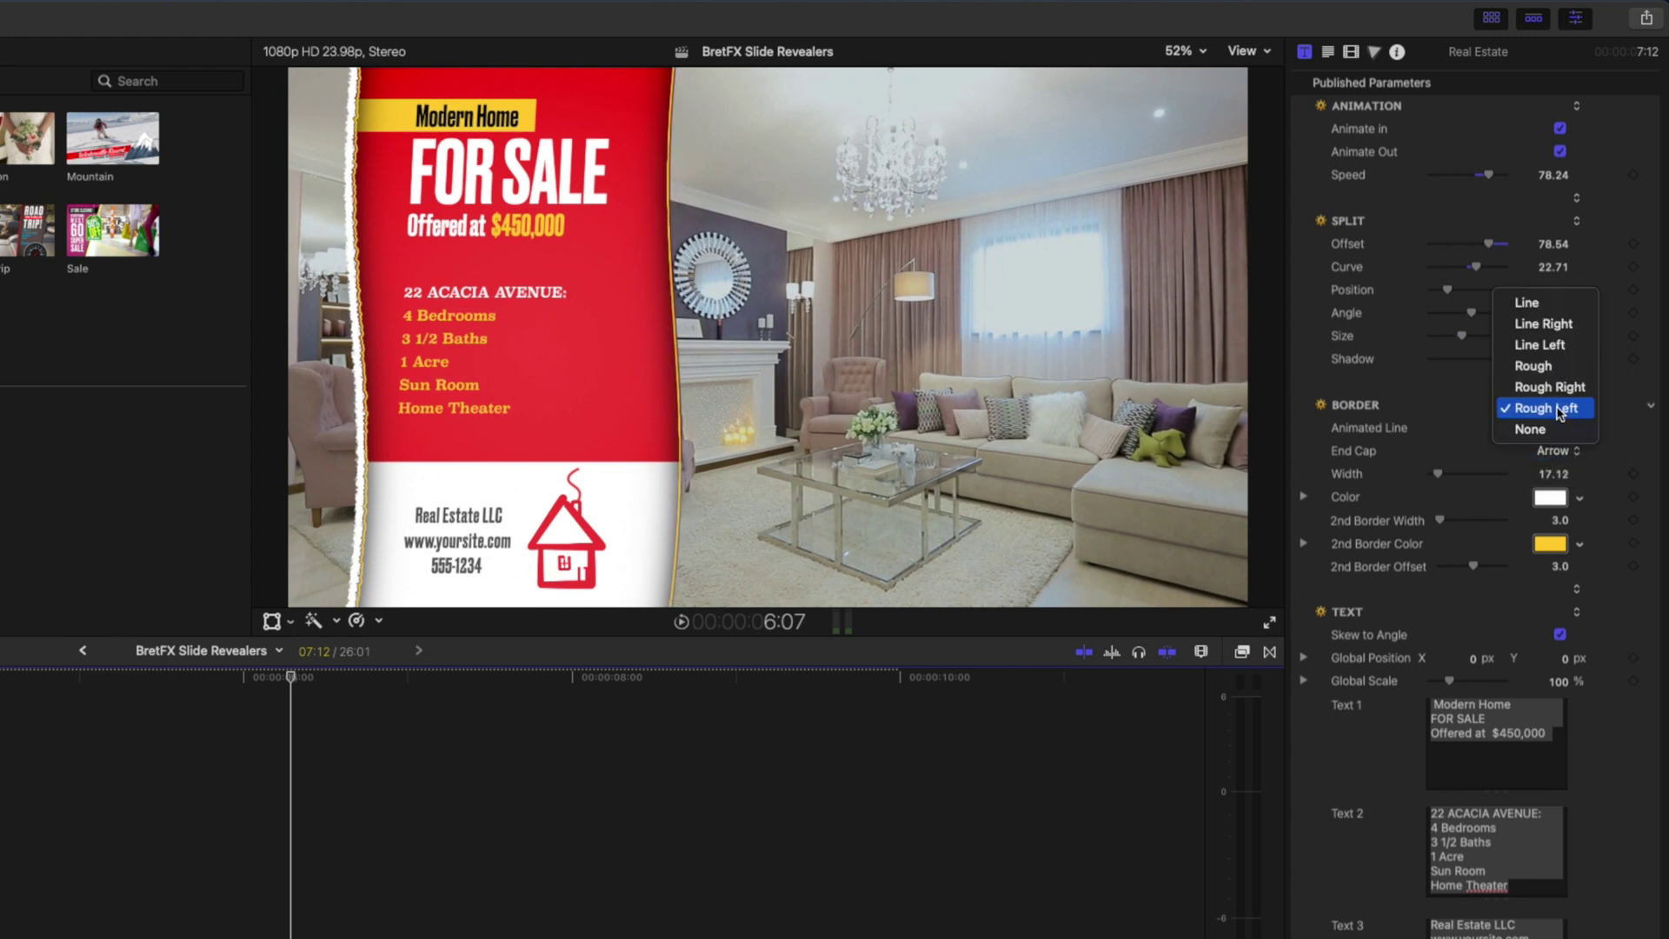
pyautogui.click(1561, 328)
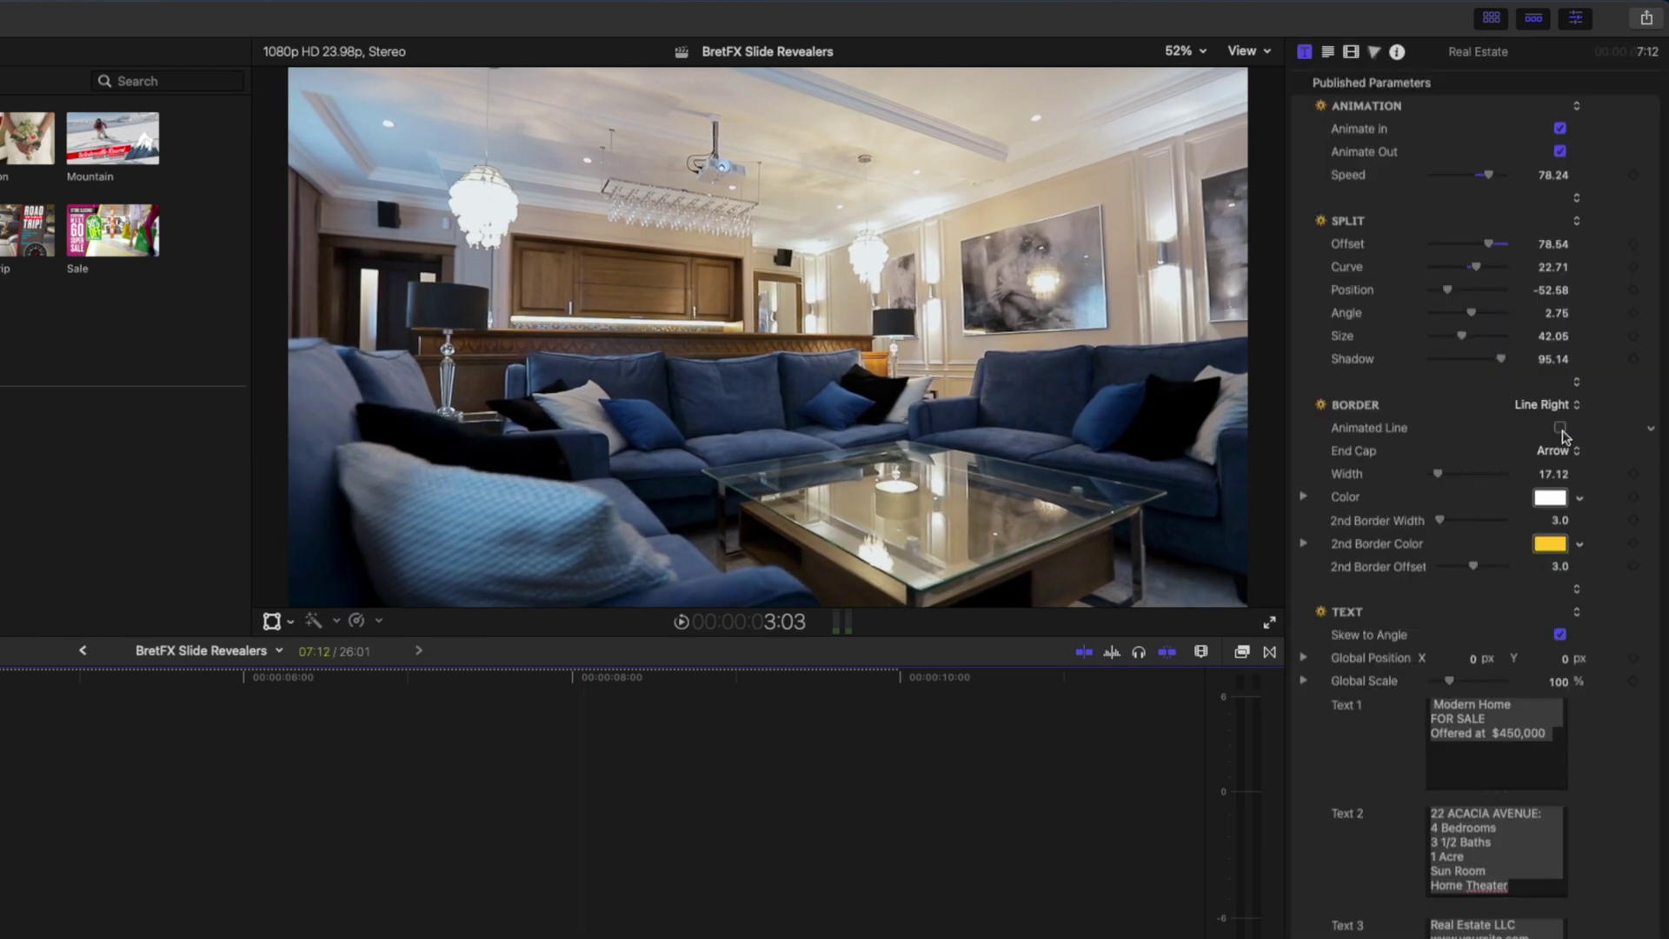
# Review the border end caps, then sample the living room wall's grey as the border colour
pyautogui.click(1556, 452)
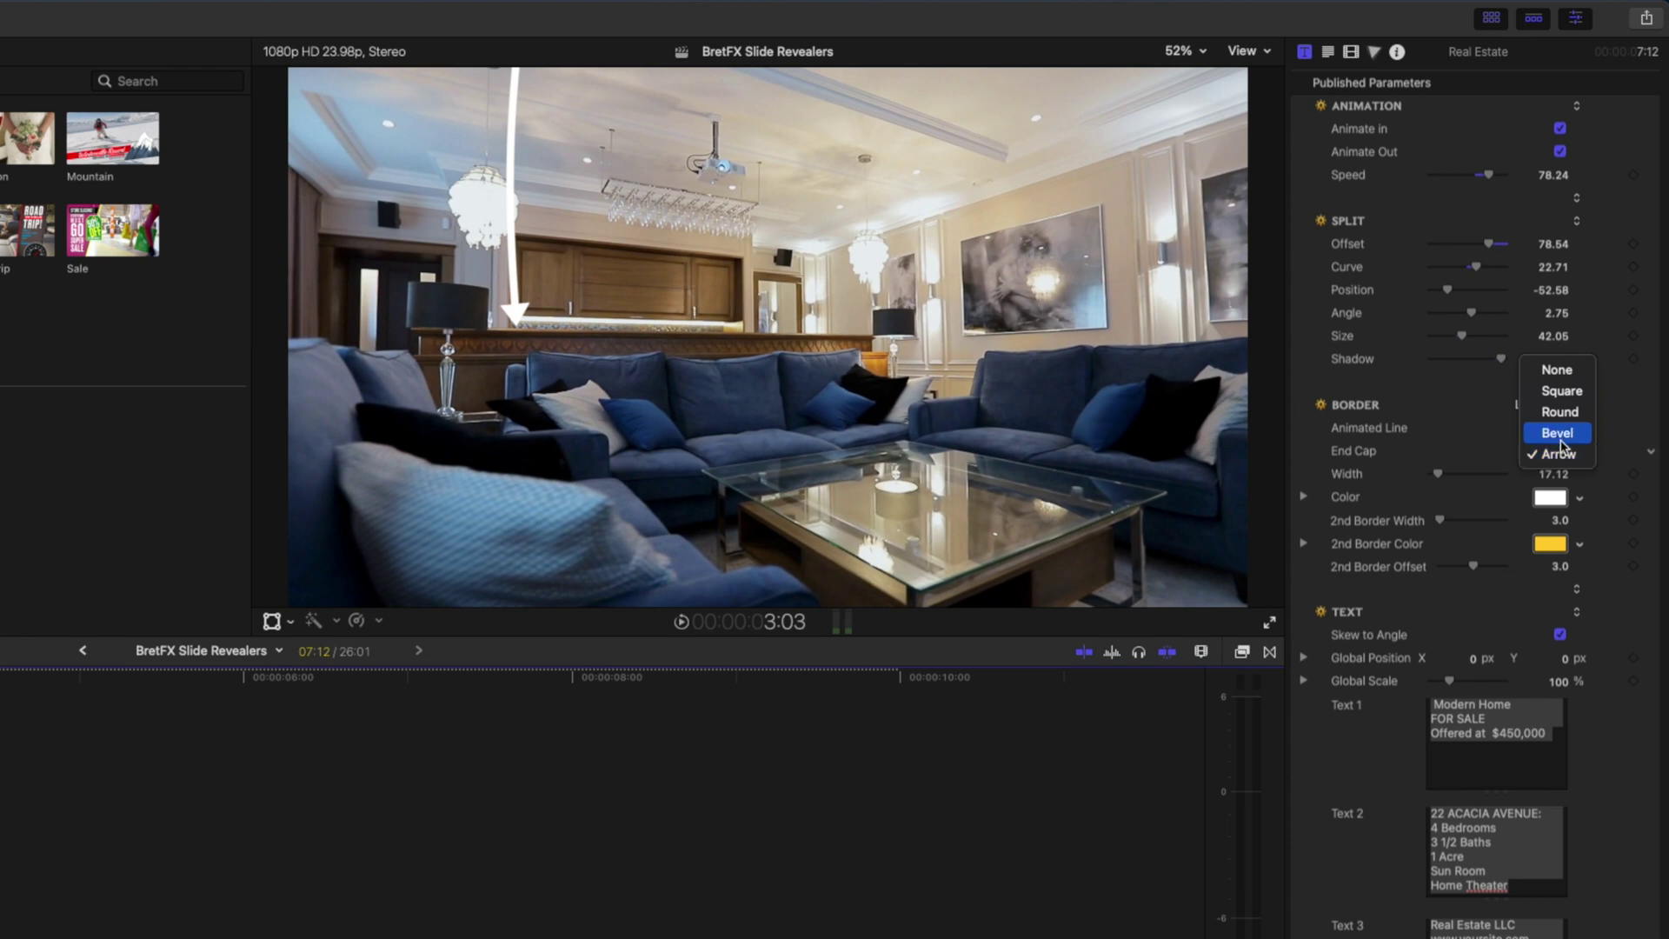
pyautogui.press('Escape')
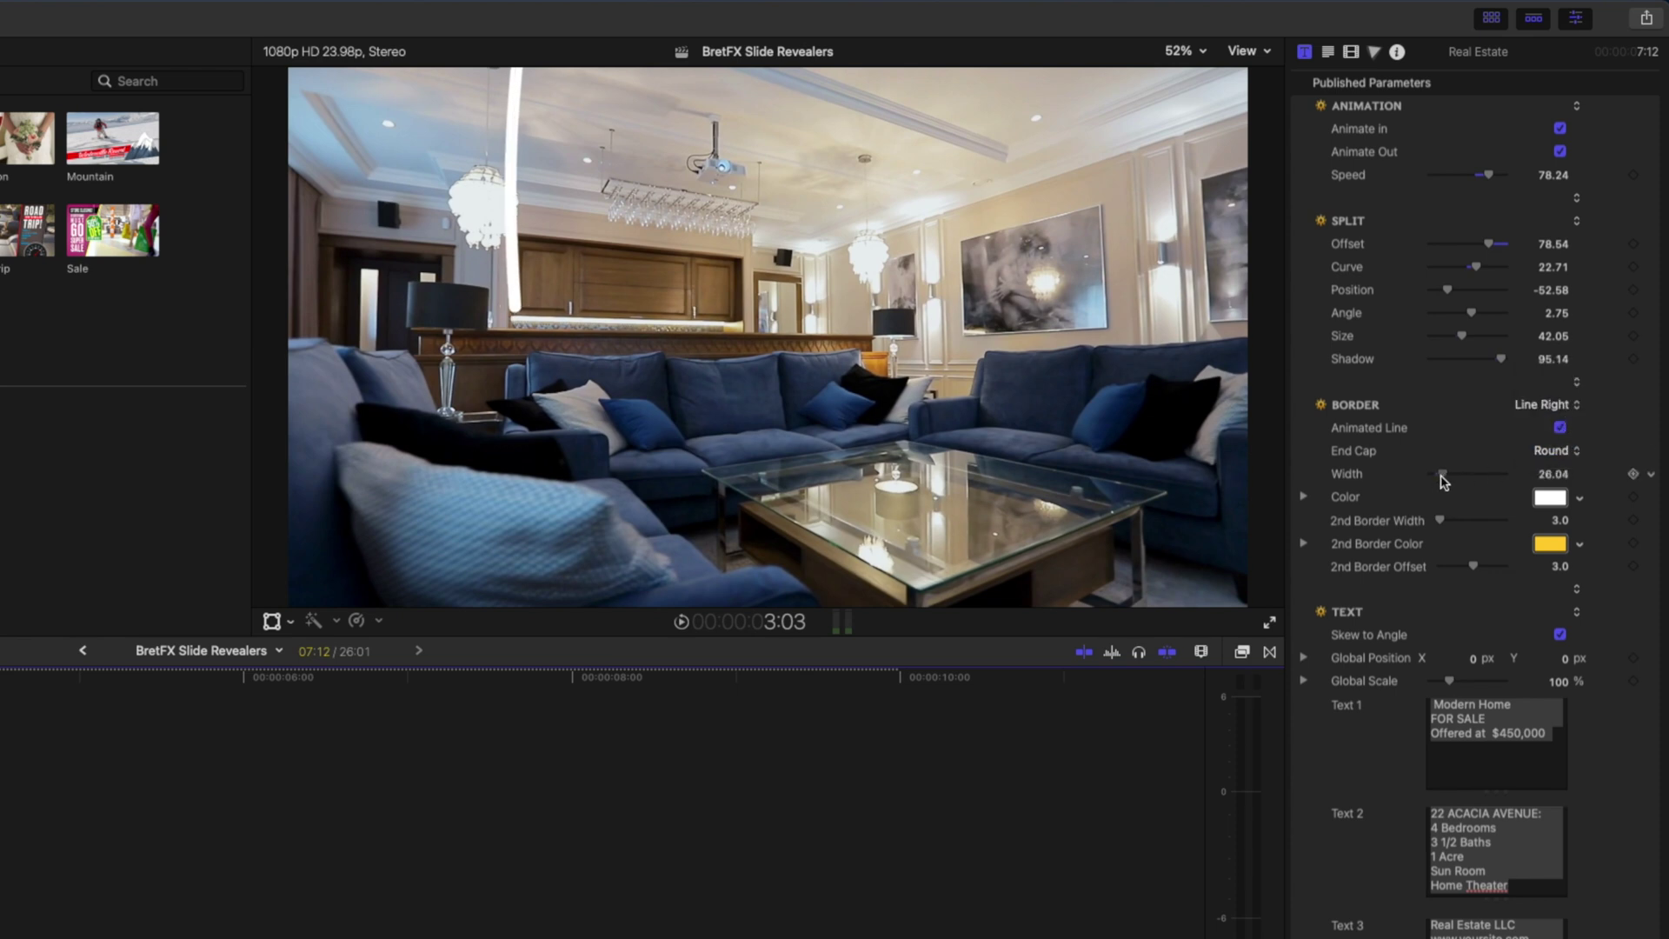
pyautogui.click(319, 691)
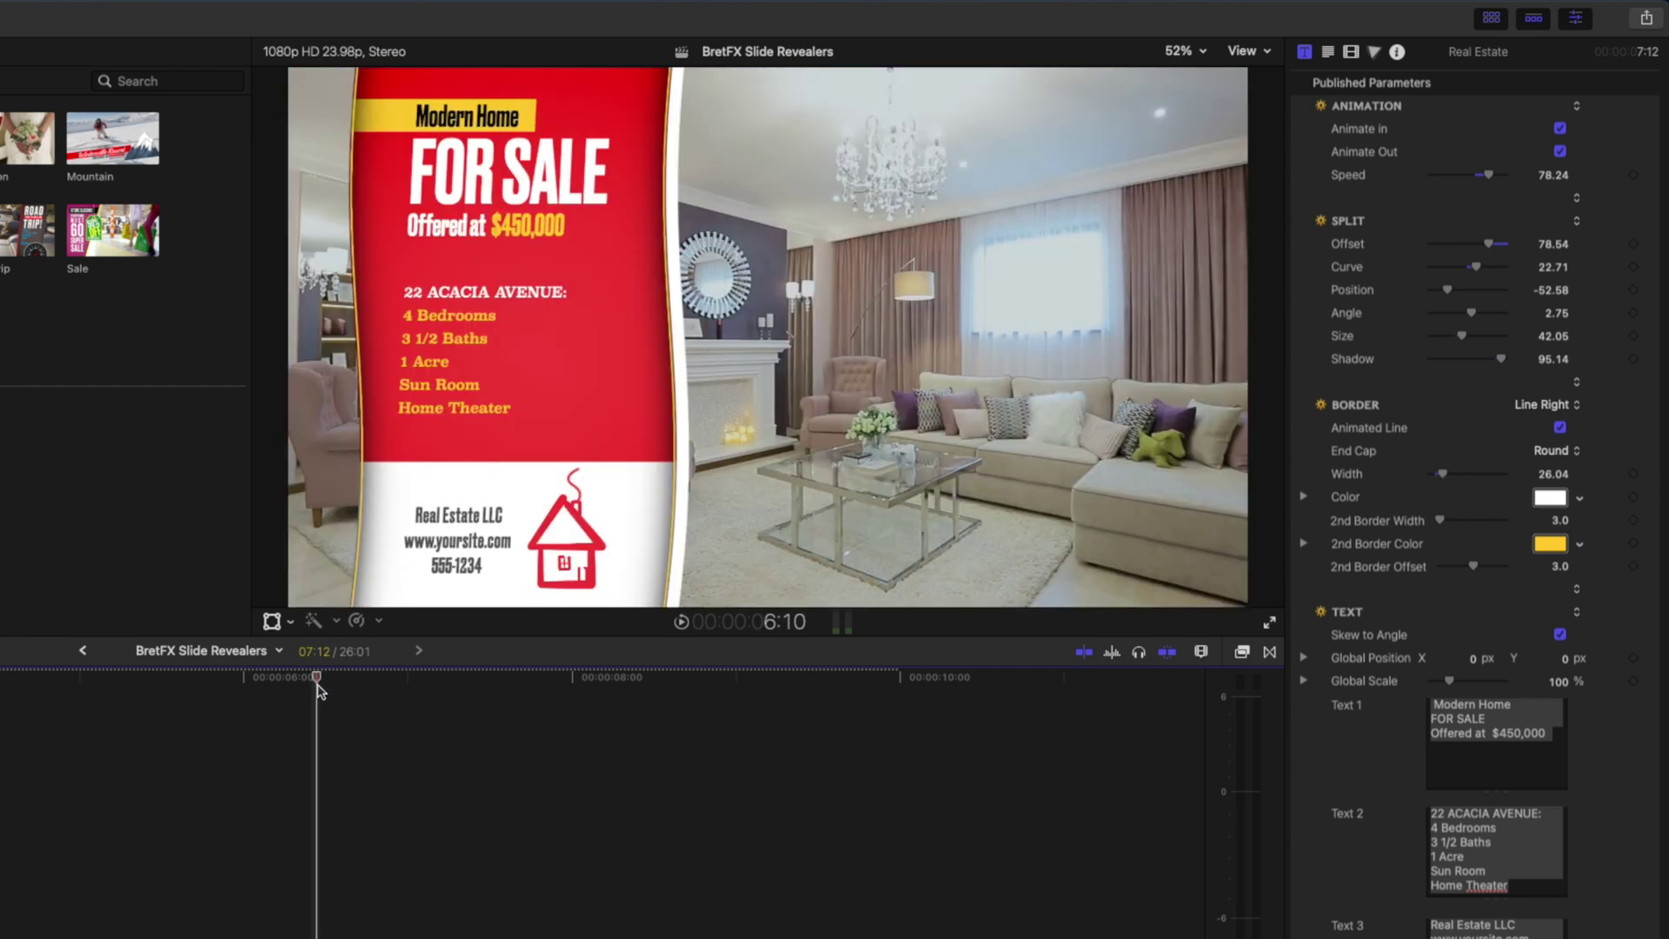
pyautogui.click(1550, 498)
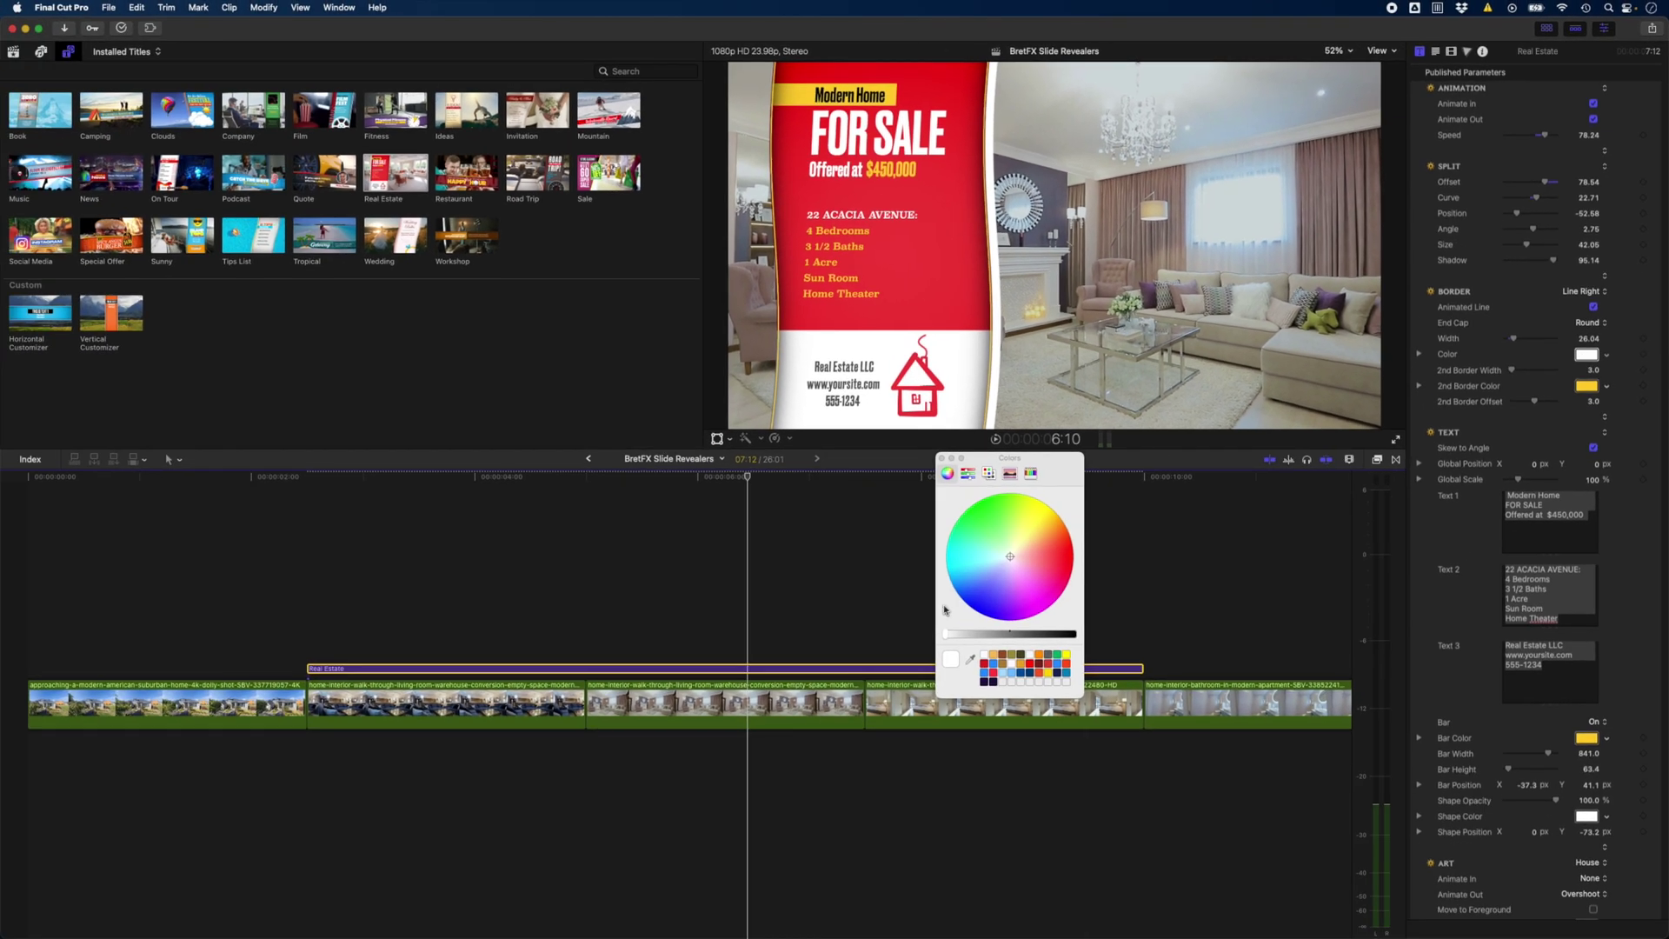
pyautogui.click(971, 659)
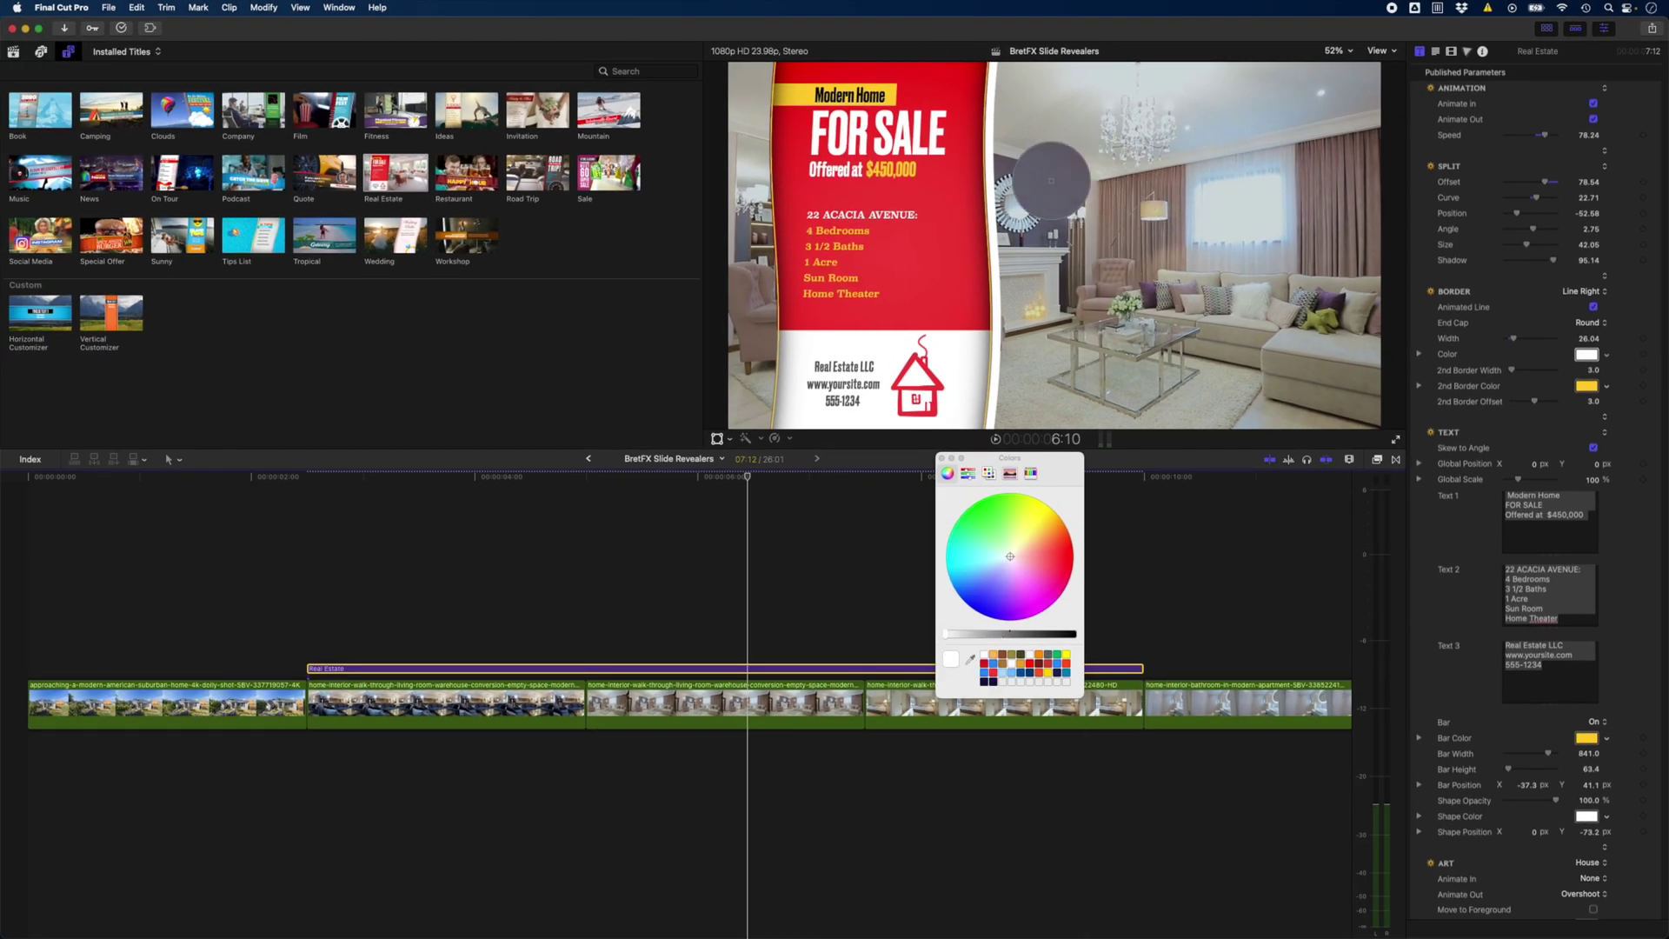
pyautogui.click(1051, 181)
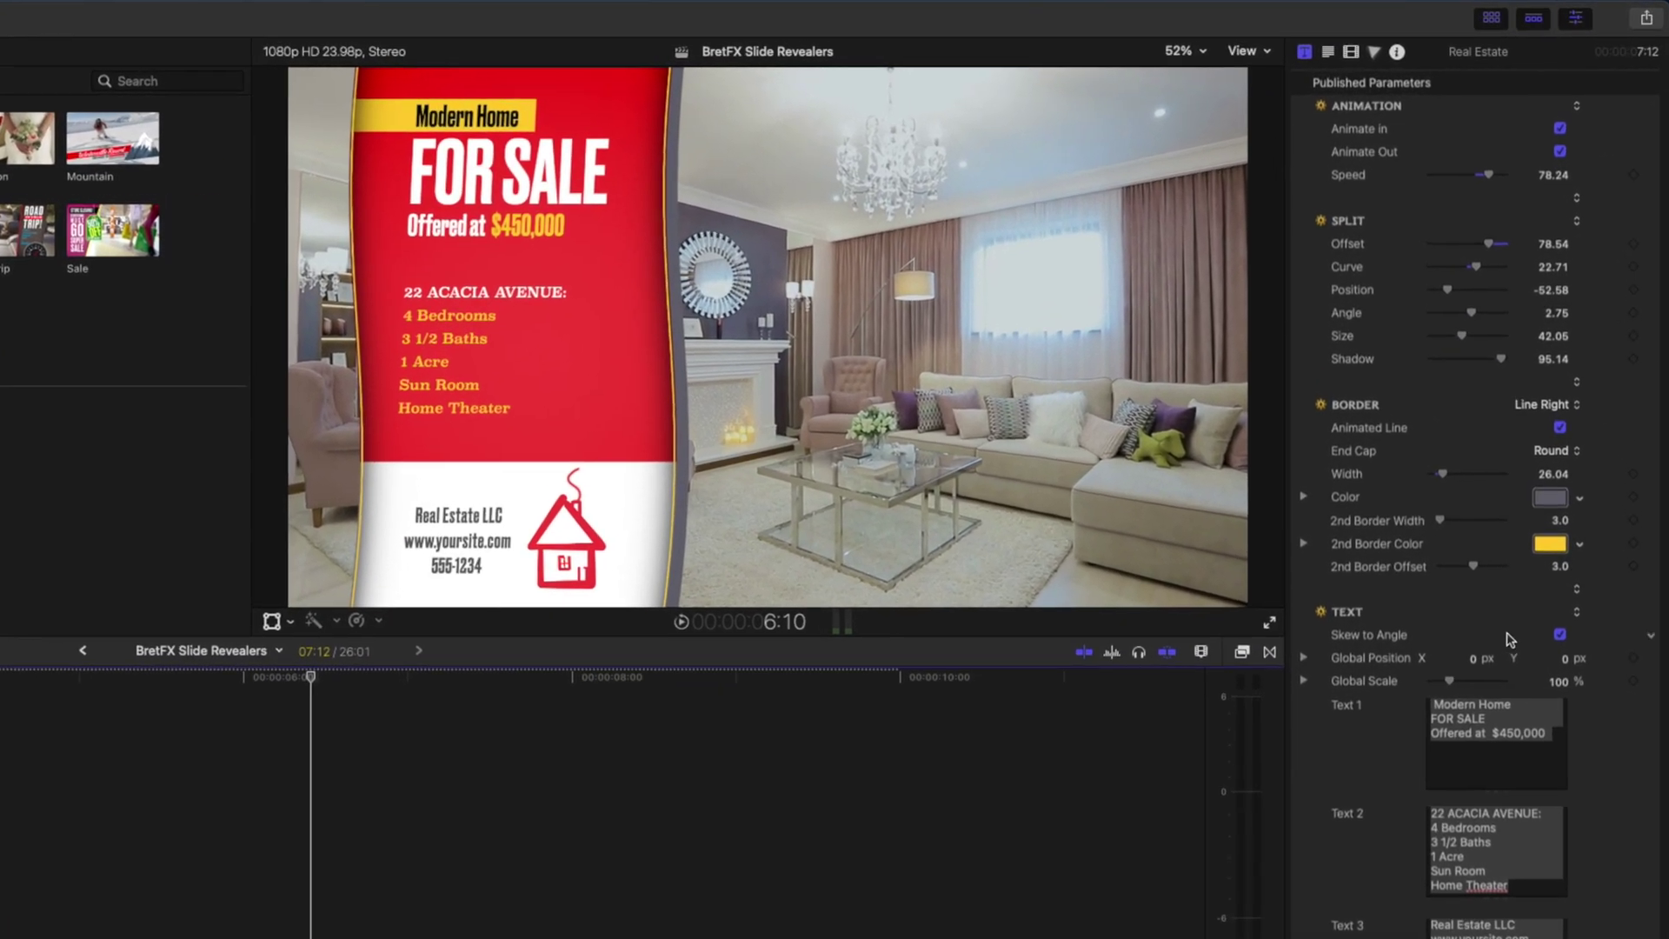
# Toggle the text's Skew to Angle off and back on, then nudge Global Position X to -0.1 px
pyautogui.click(1560, 635)
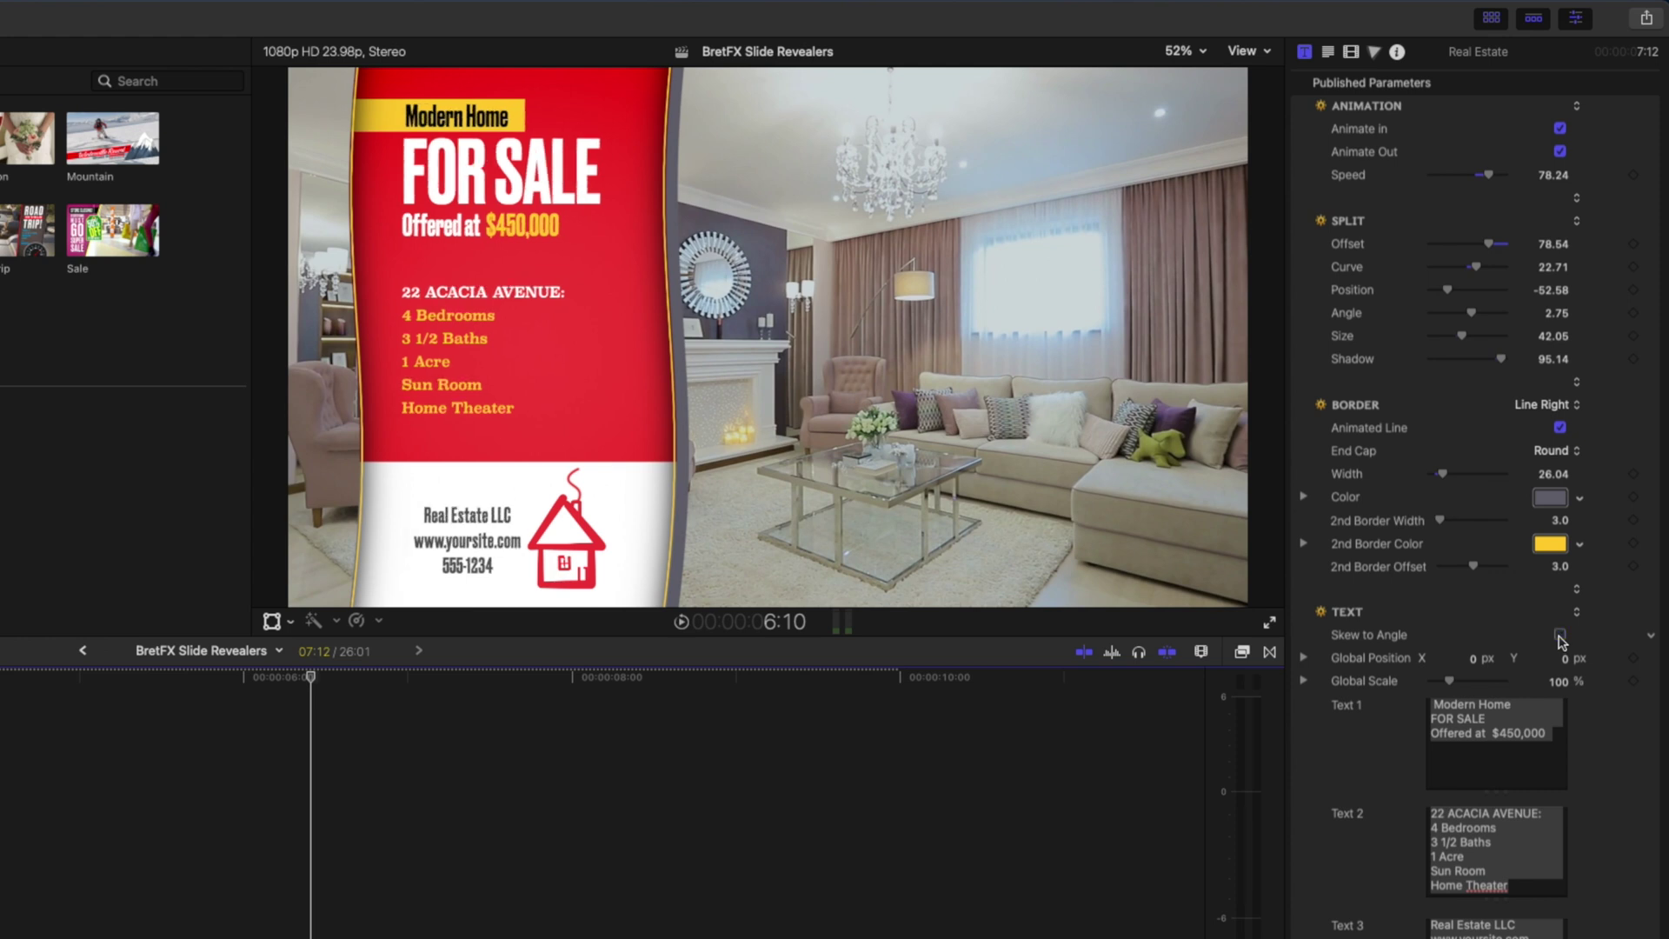
pyautogui.click(1560, 636)
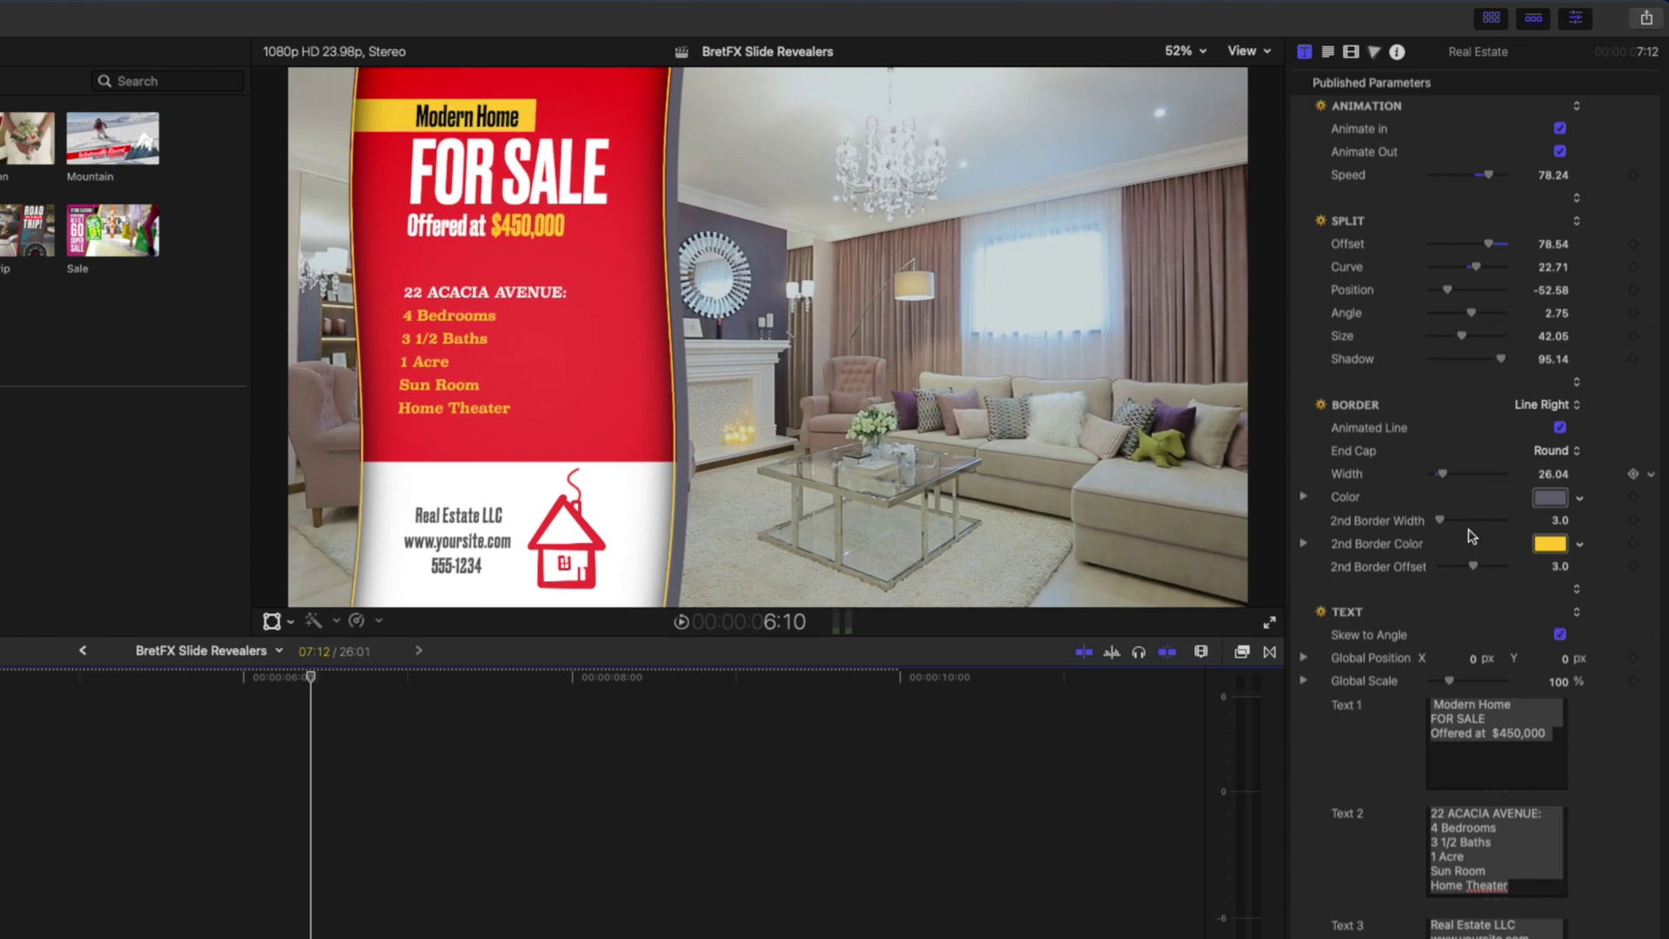
pyautogui.moveTo(1475, 665); pyautogui.dragTo(1443, 702)
pyautogui.click(1545, 726)
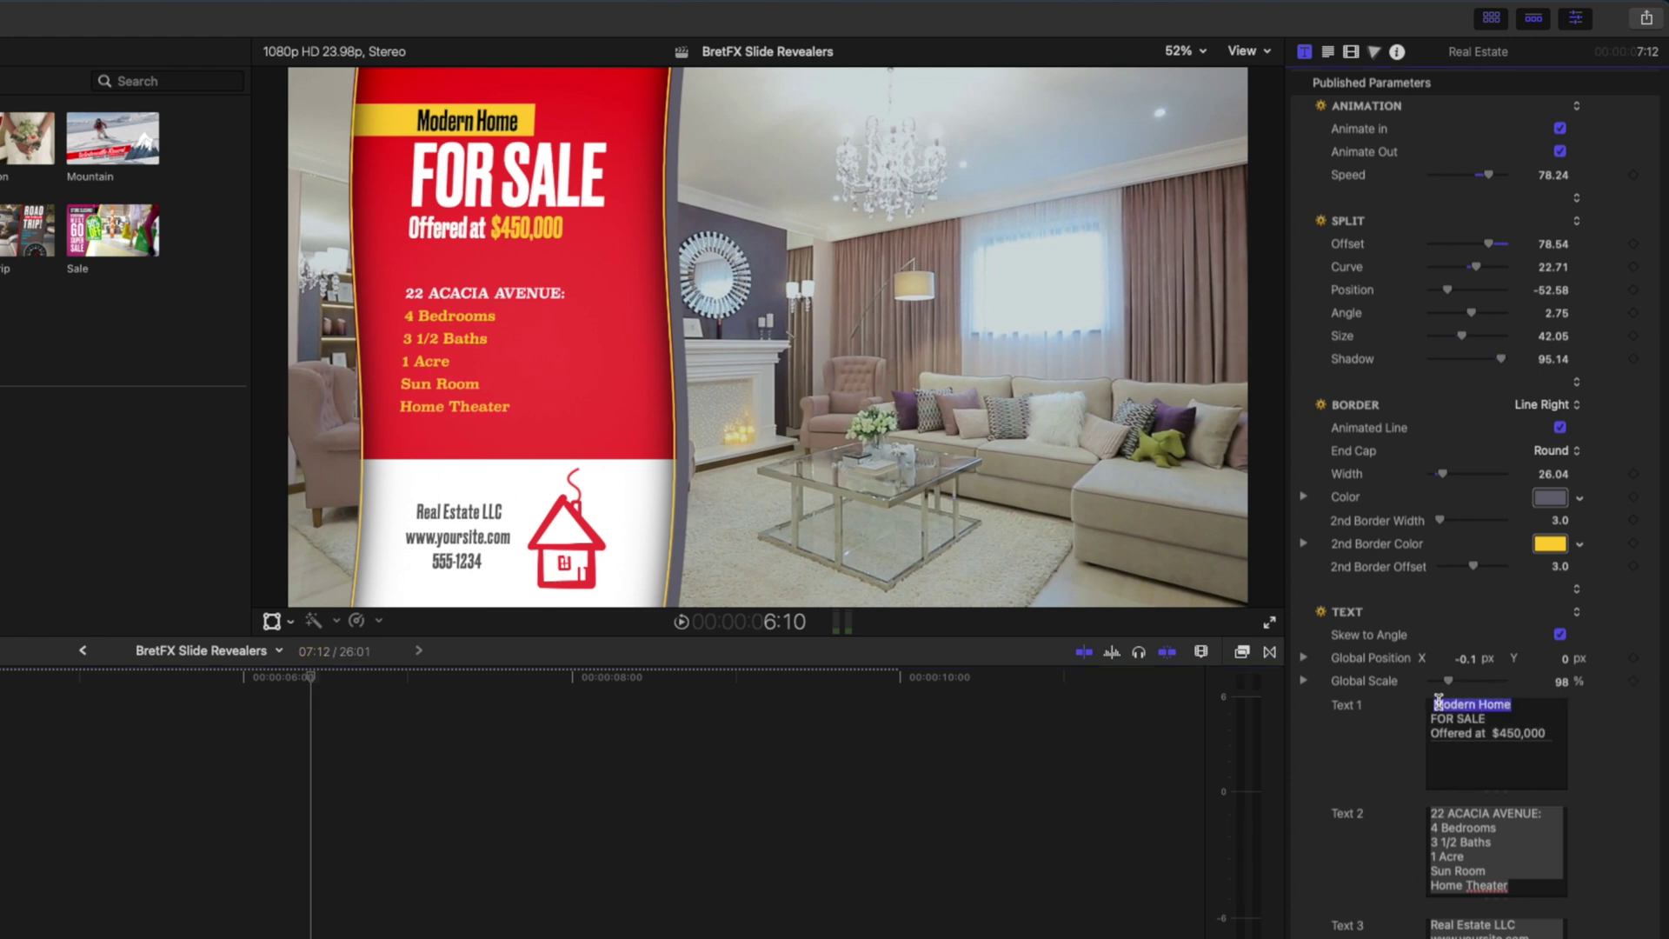
pyautogui.write('New Build')
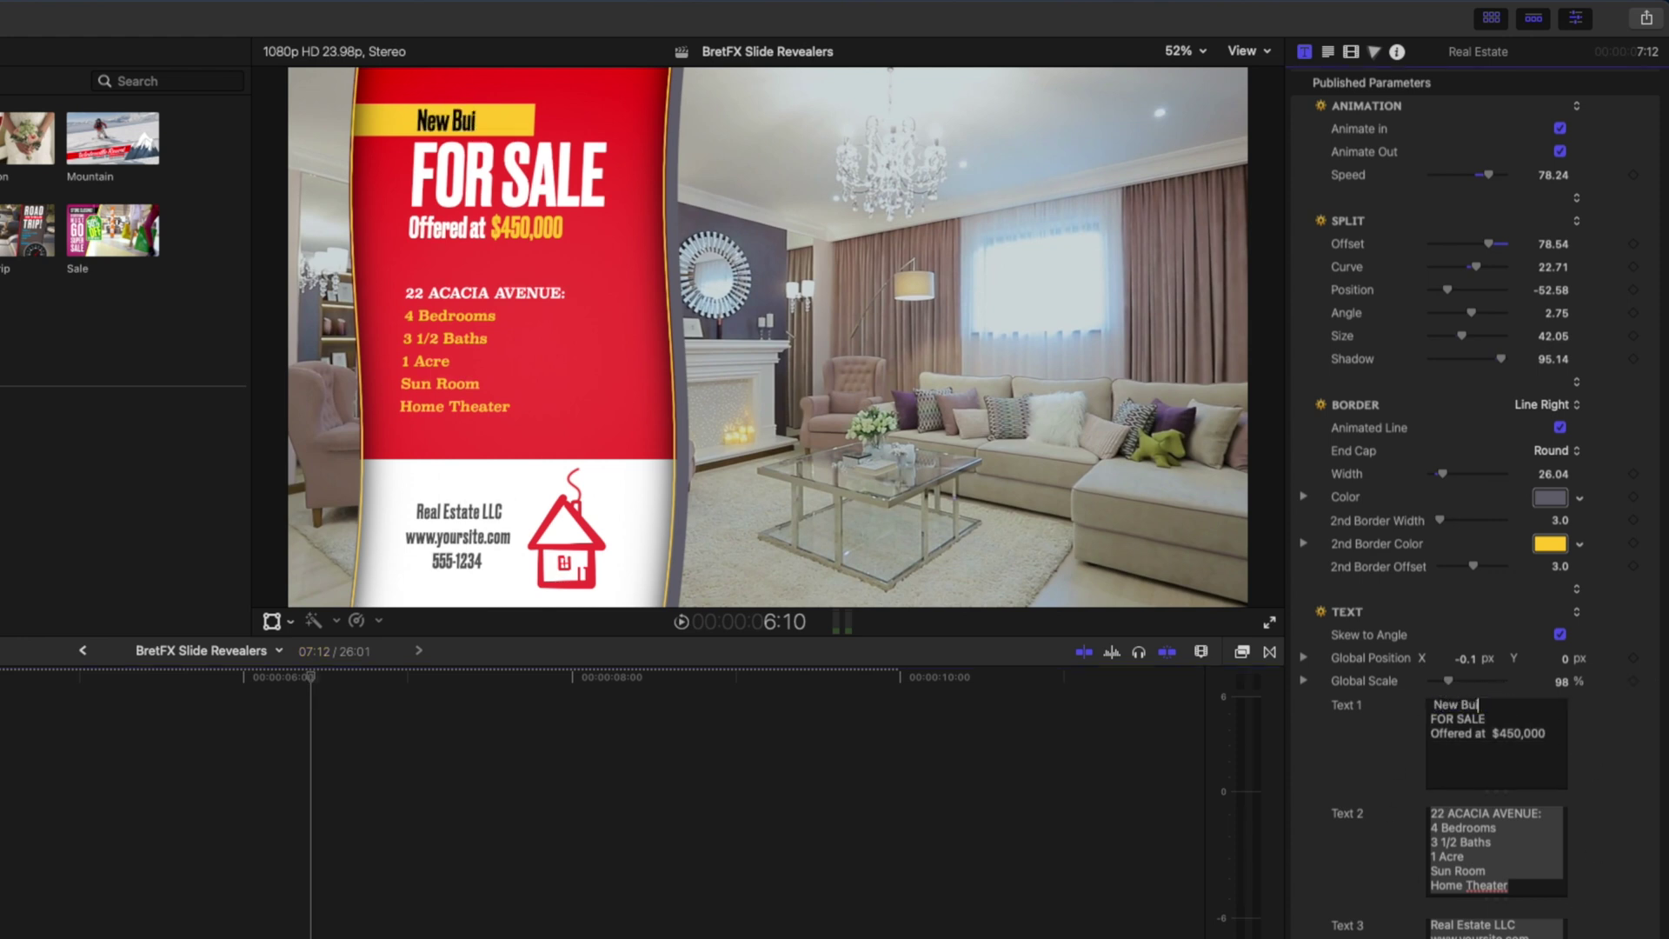
pyautogui.doubleClick(1503, 733)
pyautogui.write('500')
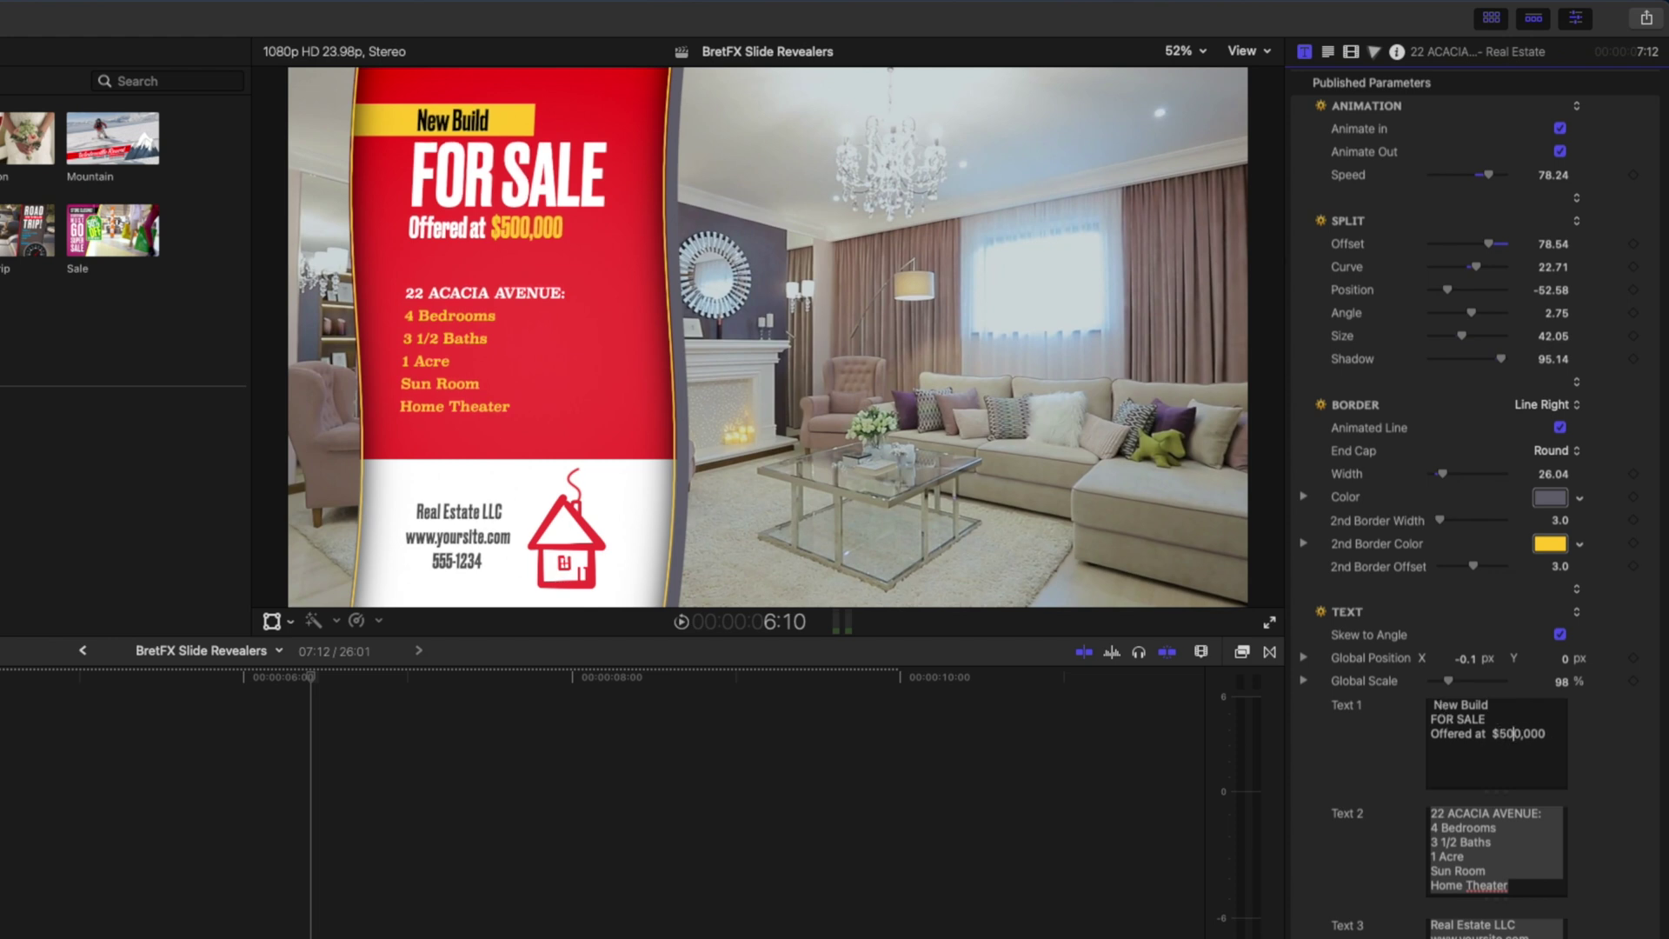
pyautogui.click(1497, 822)
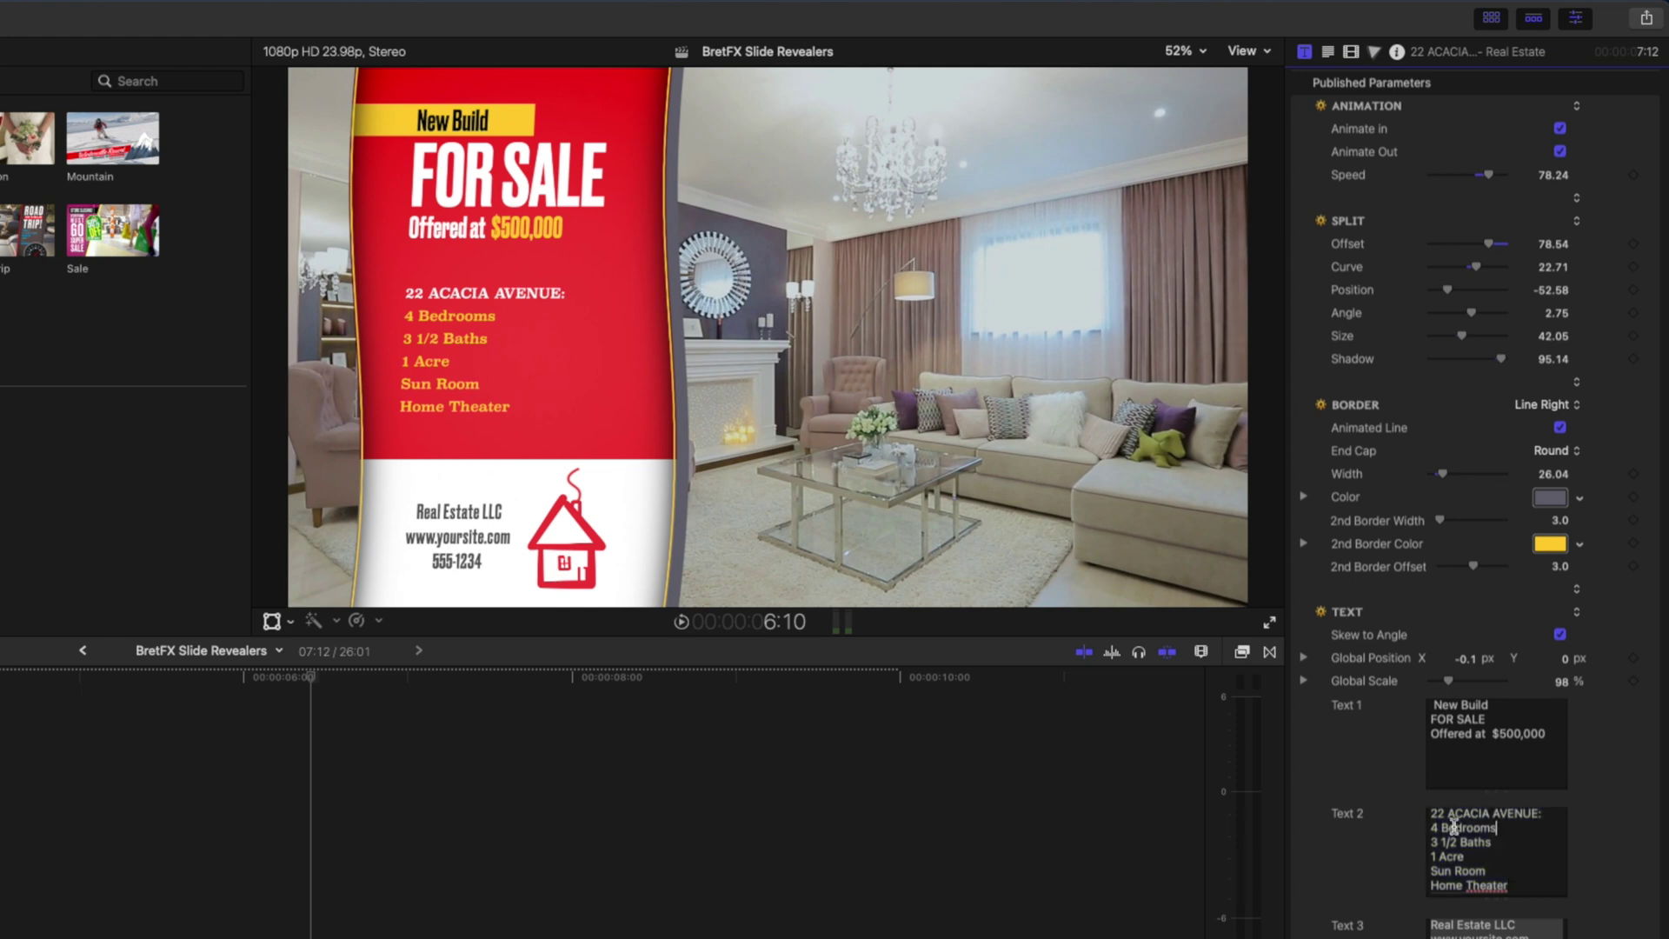
pyautogui.doubleClick(1432, 827)
pyautogui.write('3')
pyautogui.write('2')
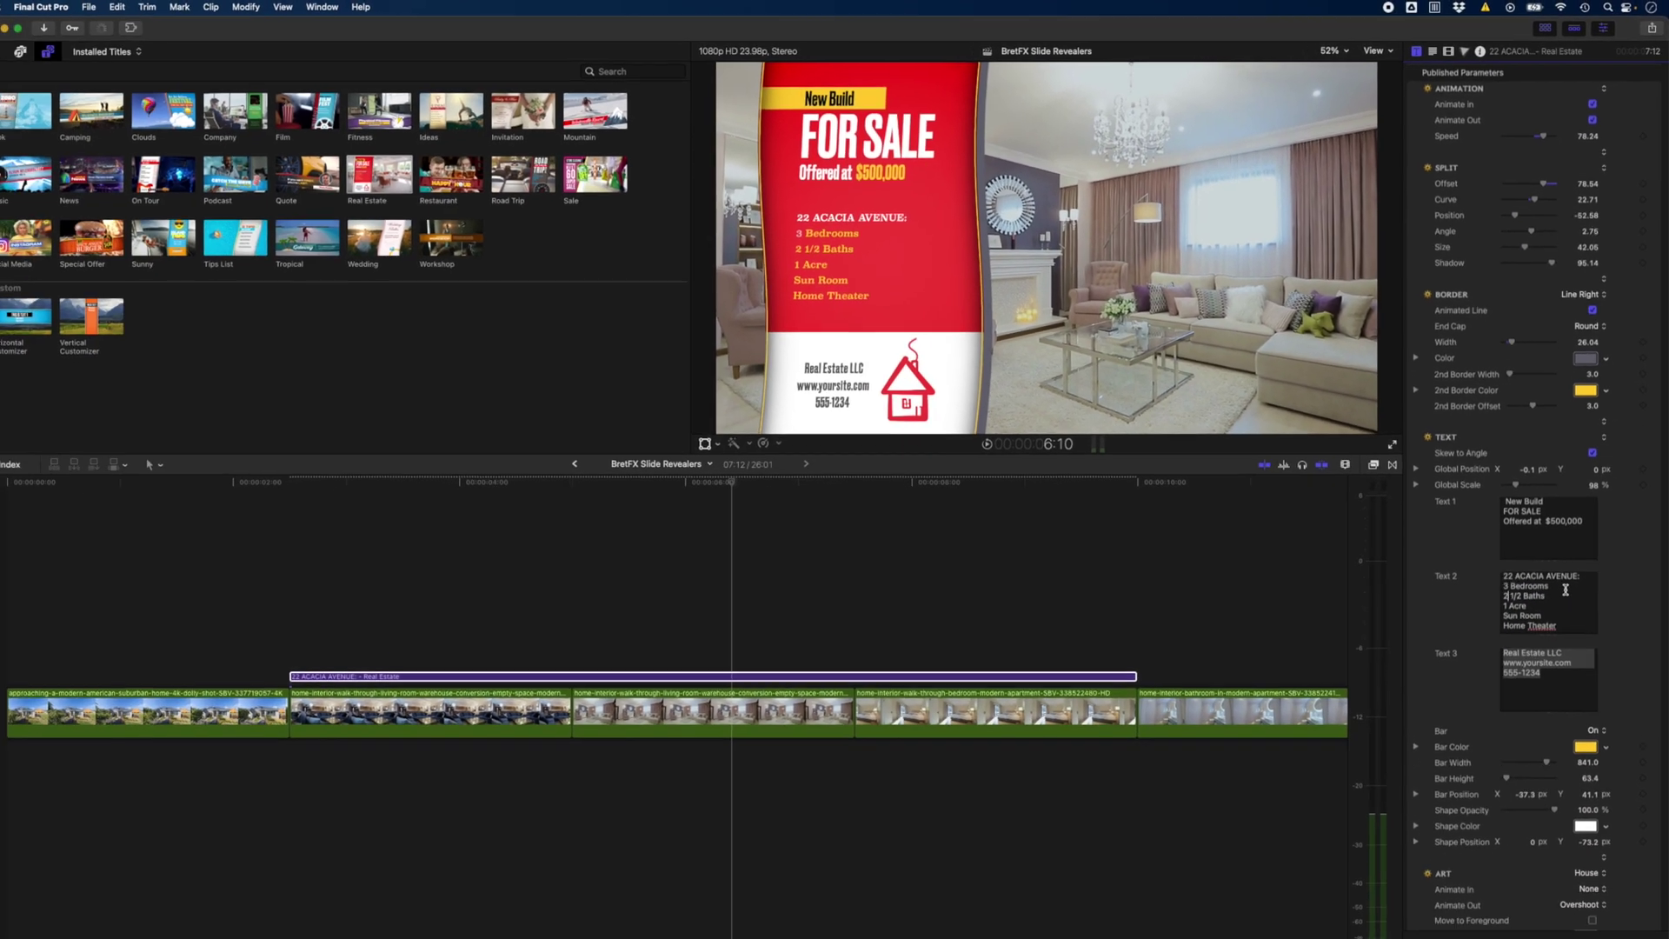
pyautogui.click(1525, 646)
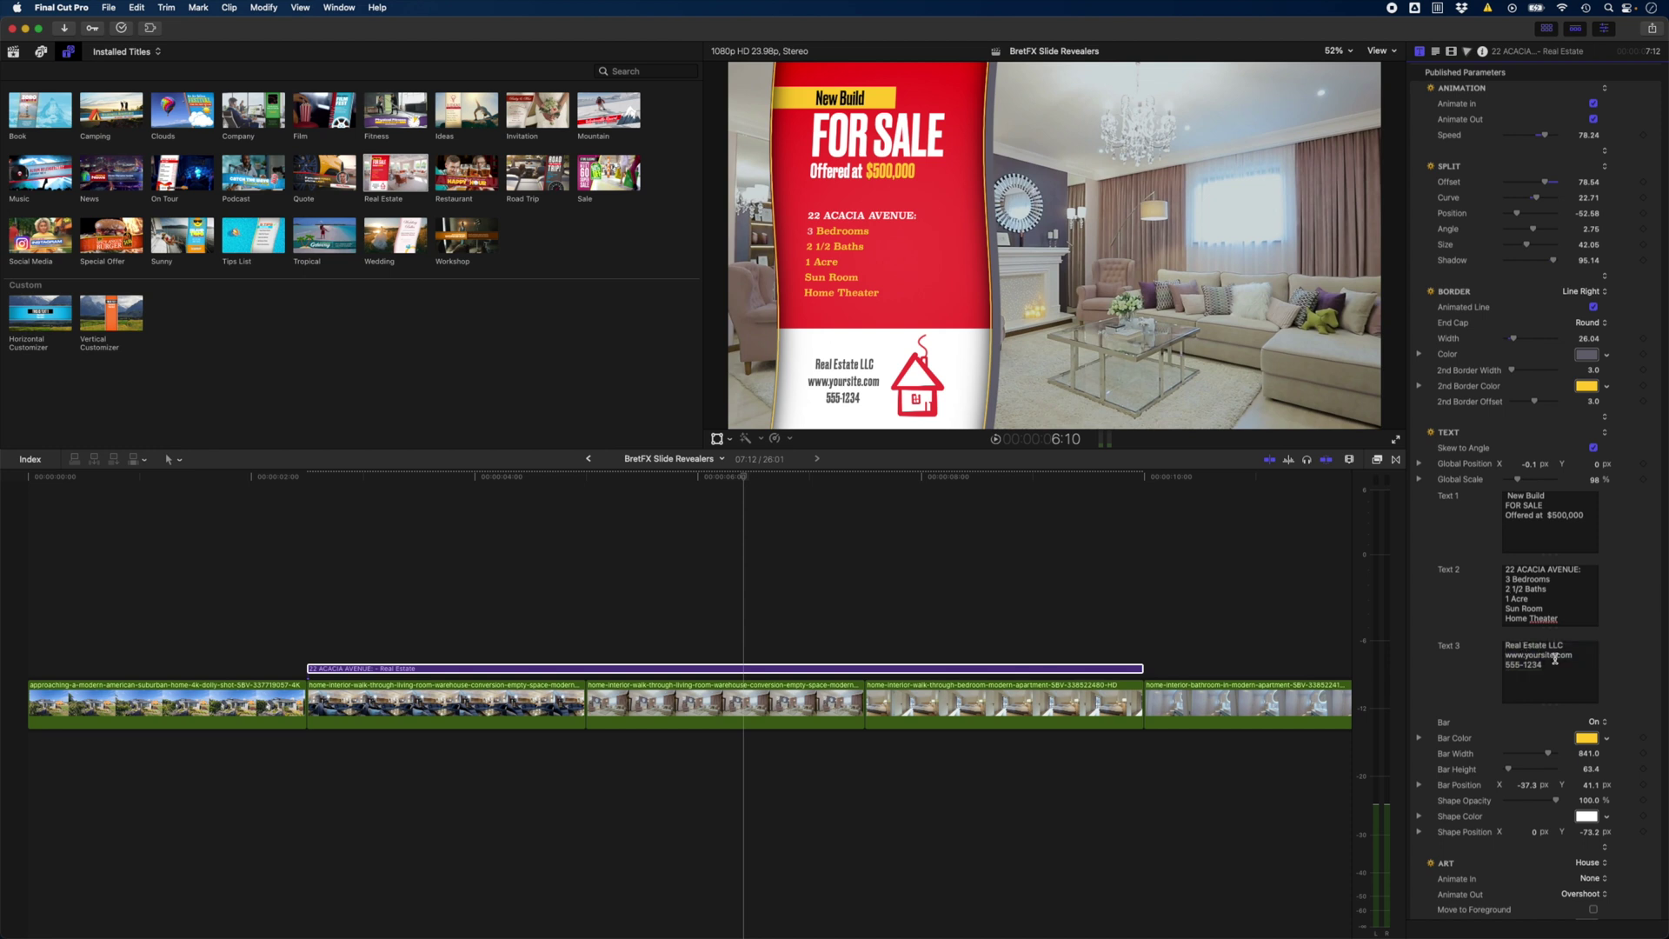
pyautogui.scroll(-10, 1477, 652)
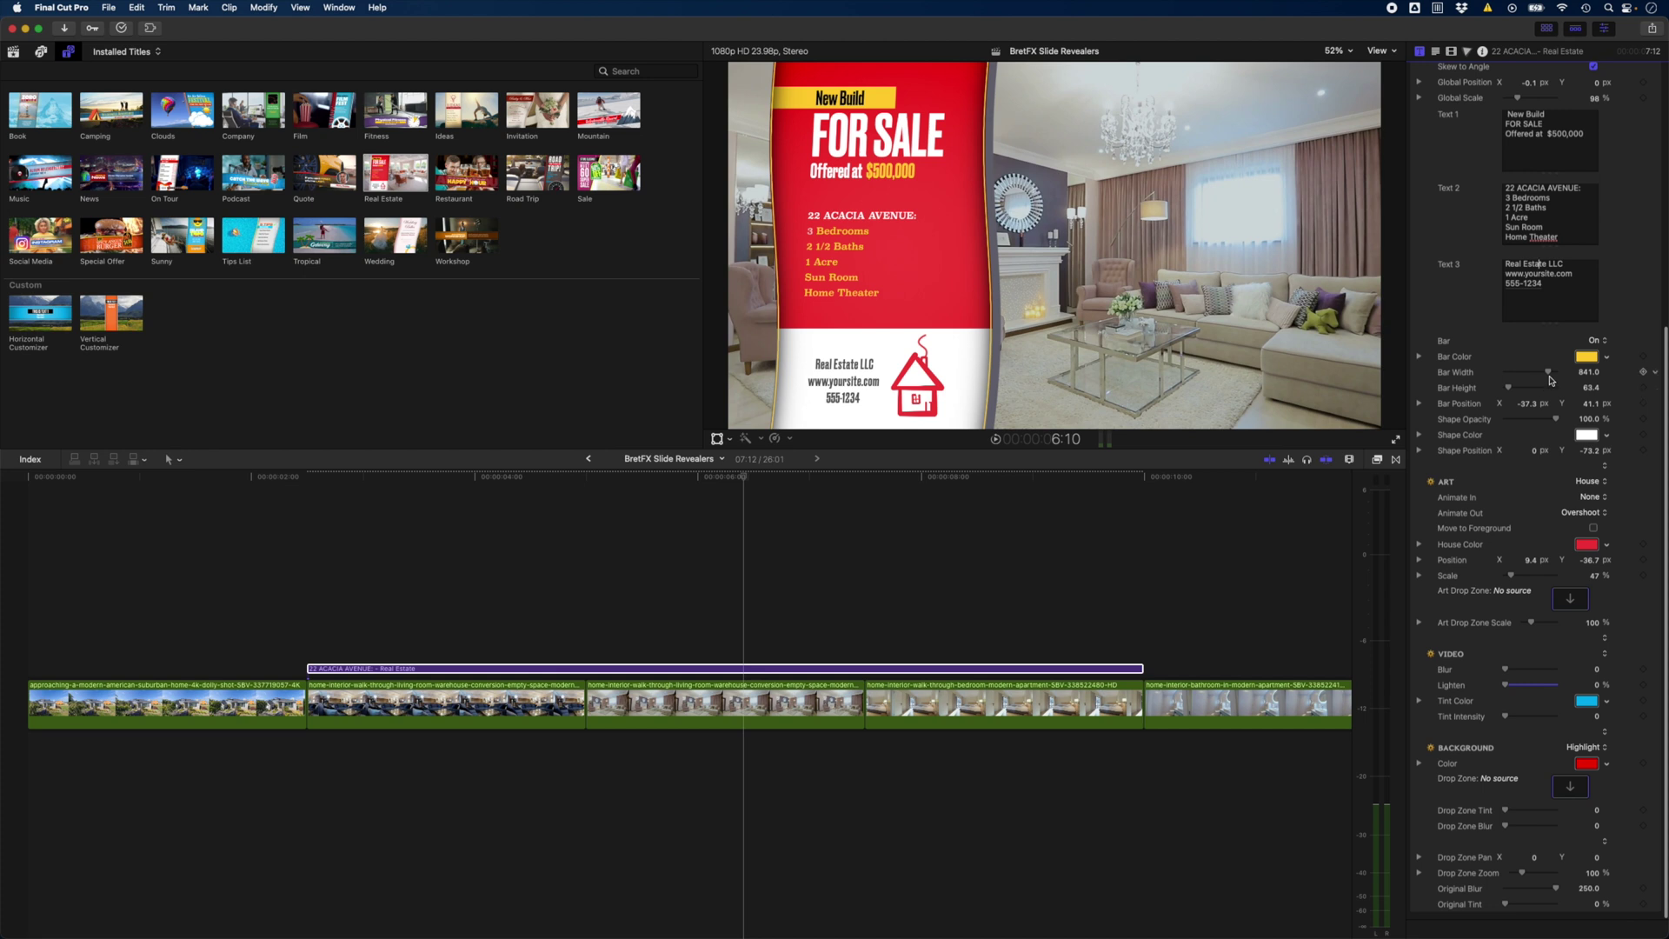
pyautogui.click(1596, 341)
# Toggle the bar off and on, then shrink the yellow New Build bar to 720 by 56
pyautogui.click(1602, 336)
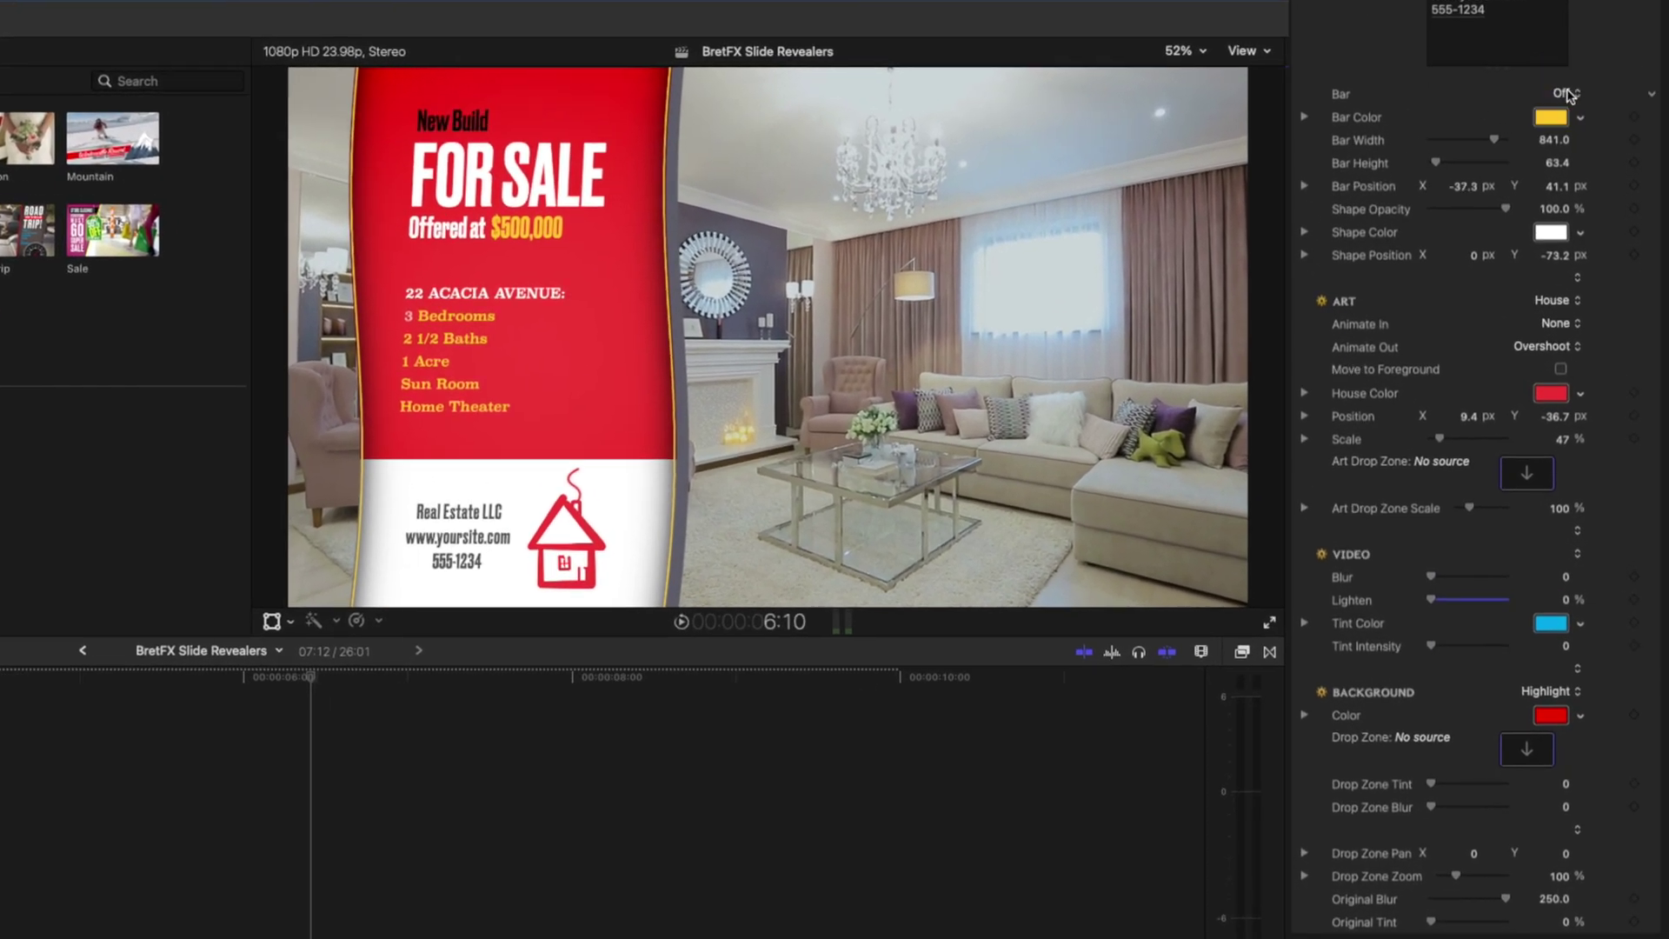
pyautogui.click(1573, 90)
pyautogui.click(1570, 114)
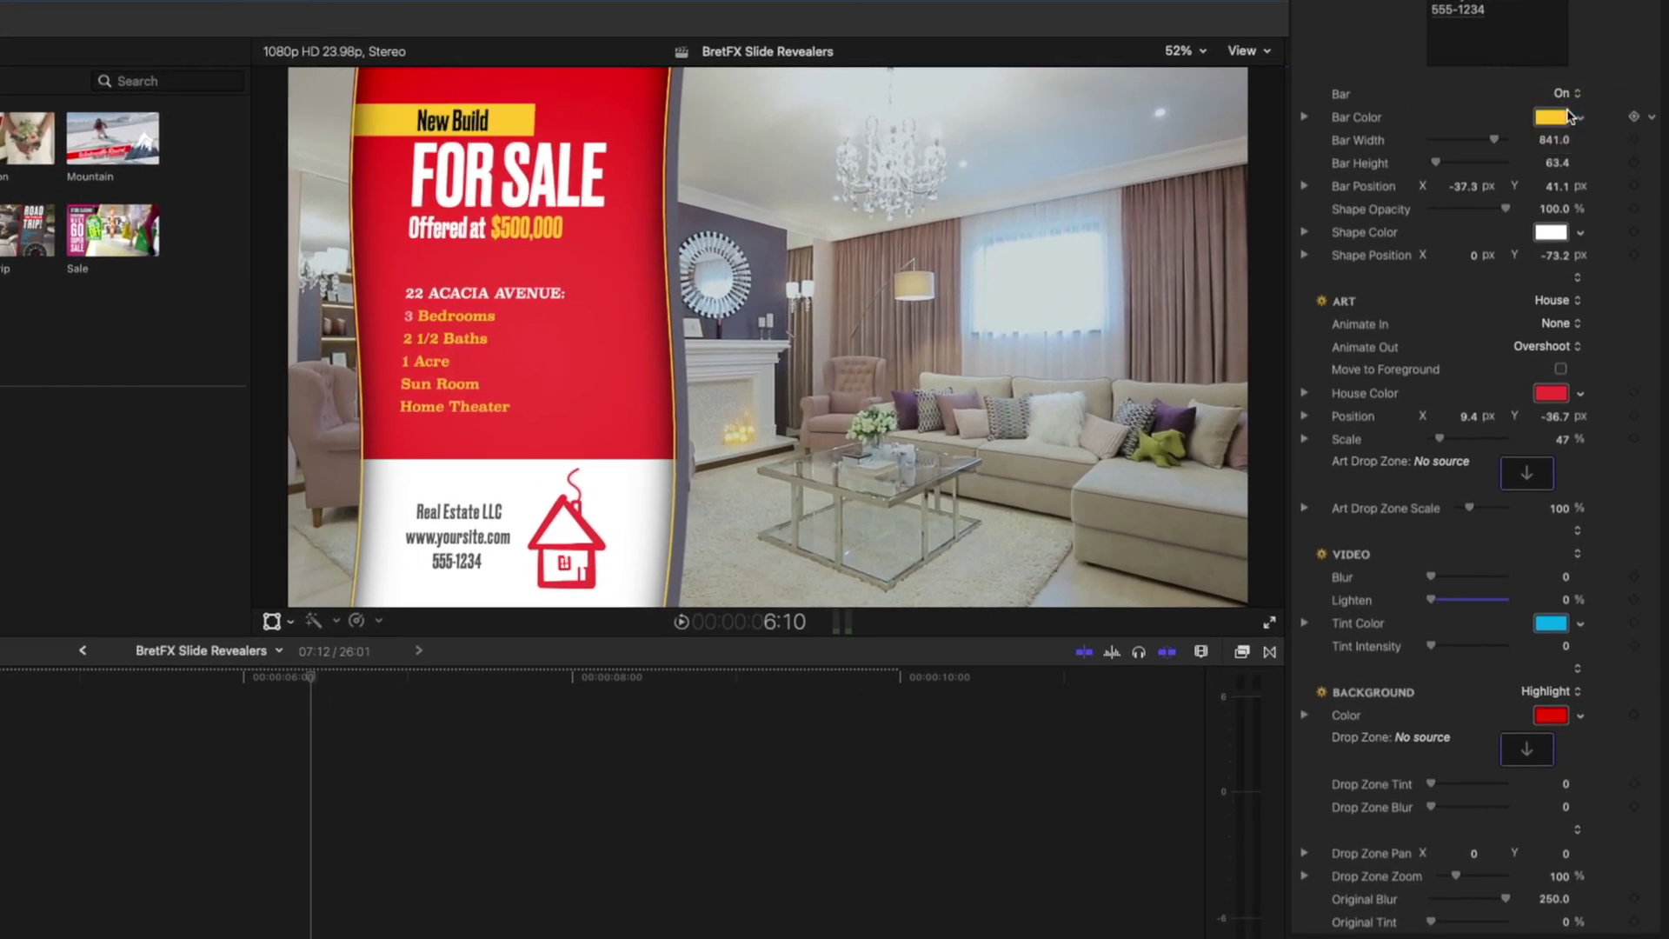
pyautogui.moveTo(1497, 140); pyautogui.dragTo(1435, 166)
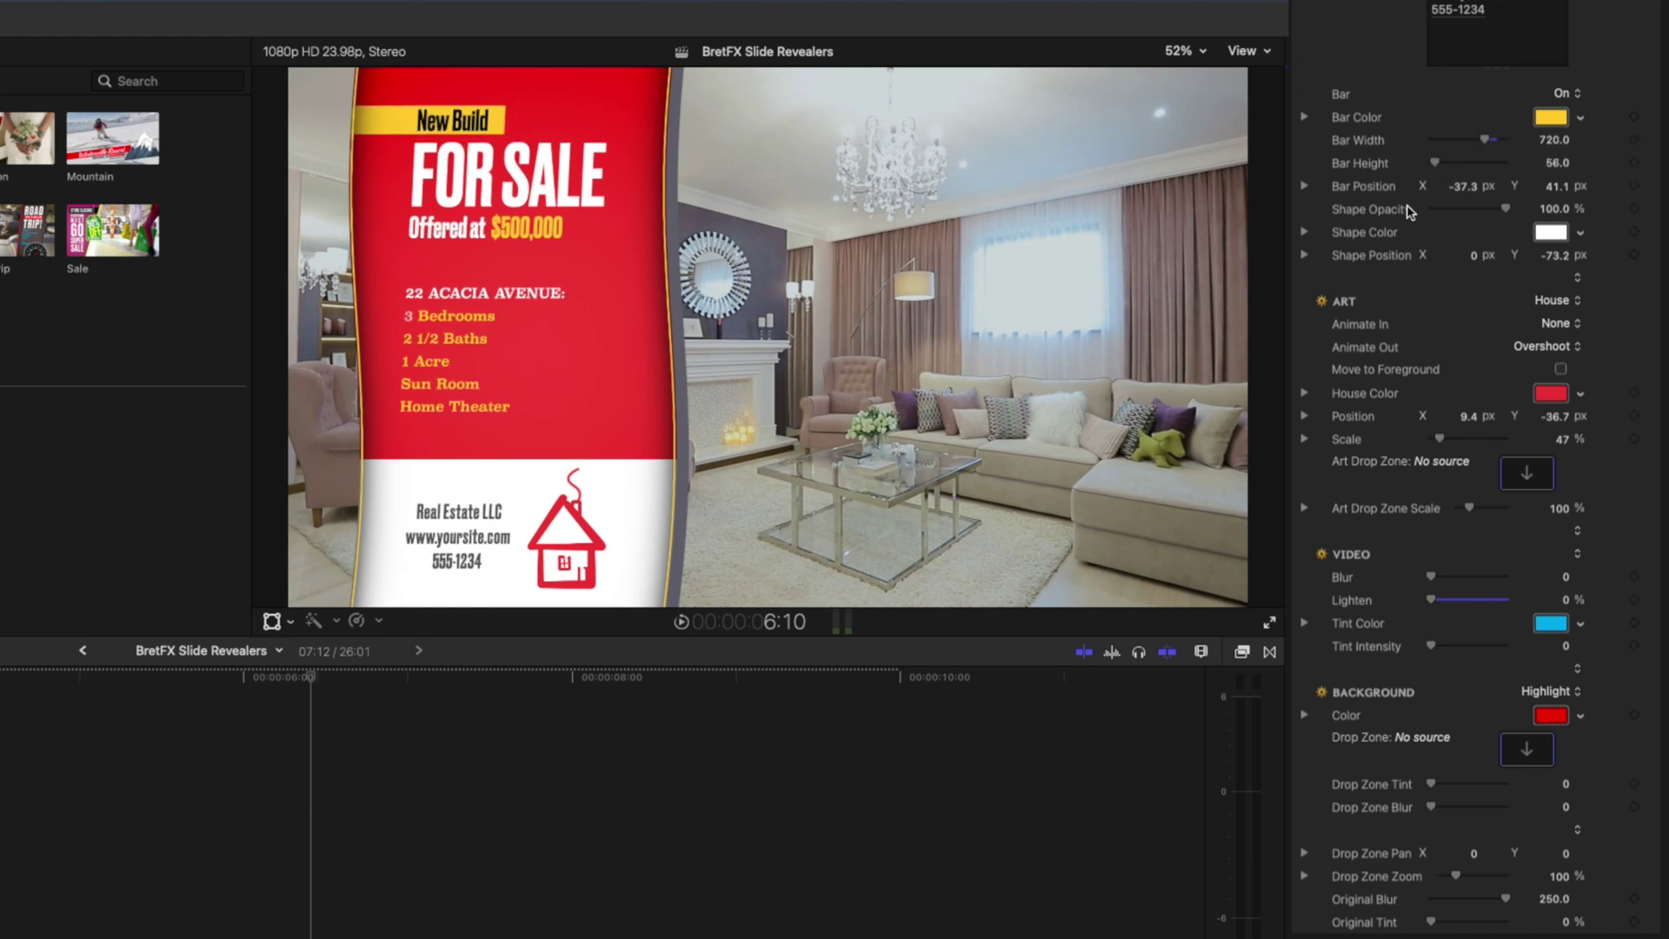
# Change the lower contact panel's shape colour to light grey
pyautogui.click(1552, 233)
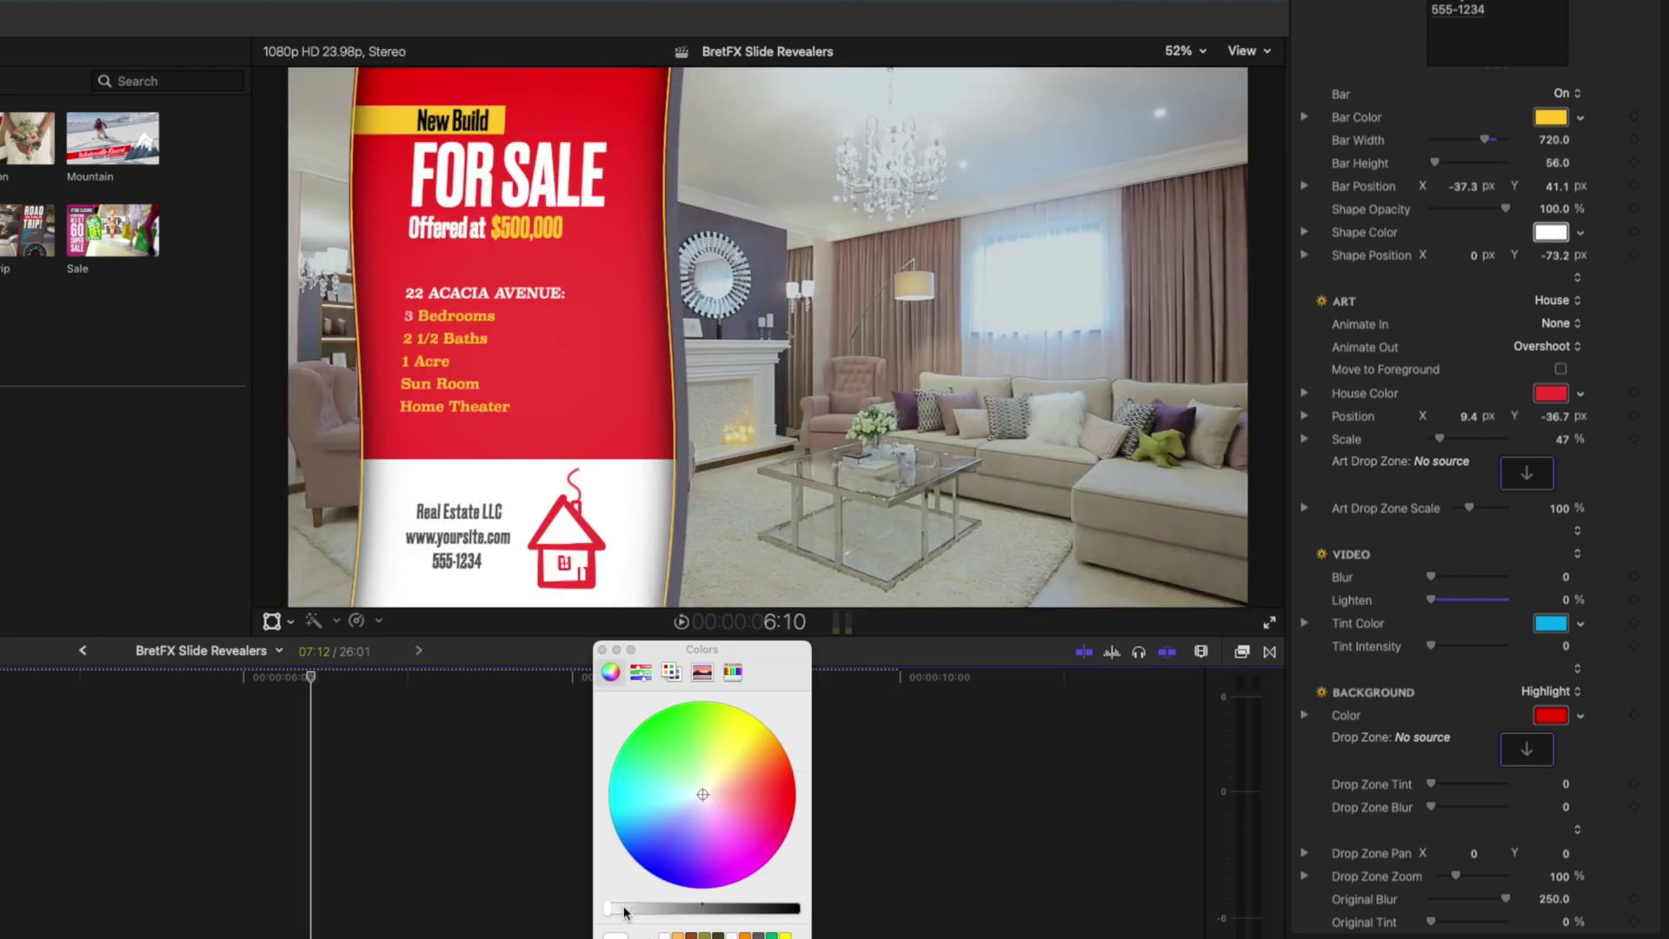
pyautogui.moveTo(620, 909); pyautogui.dragTo(640, 914)
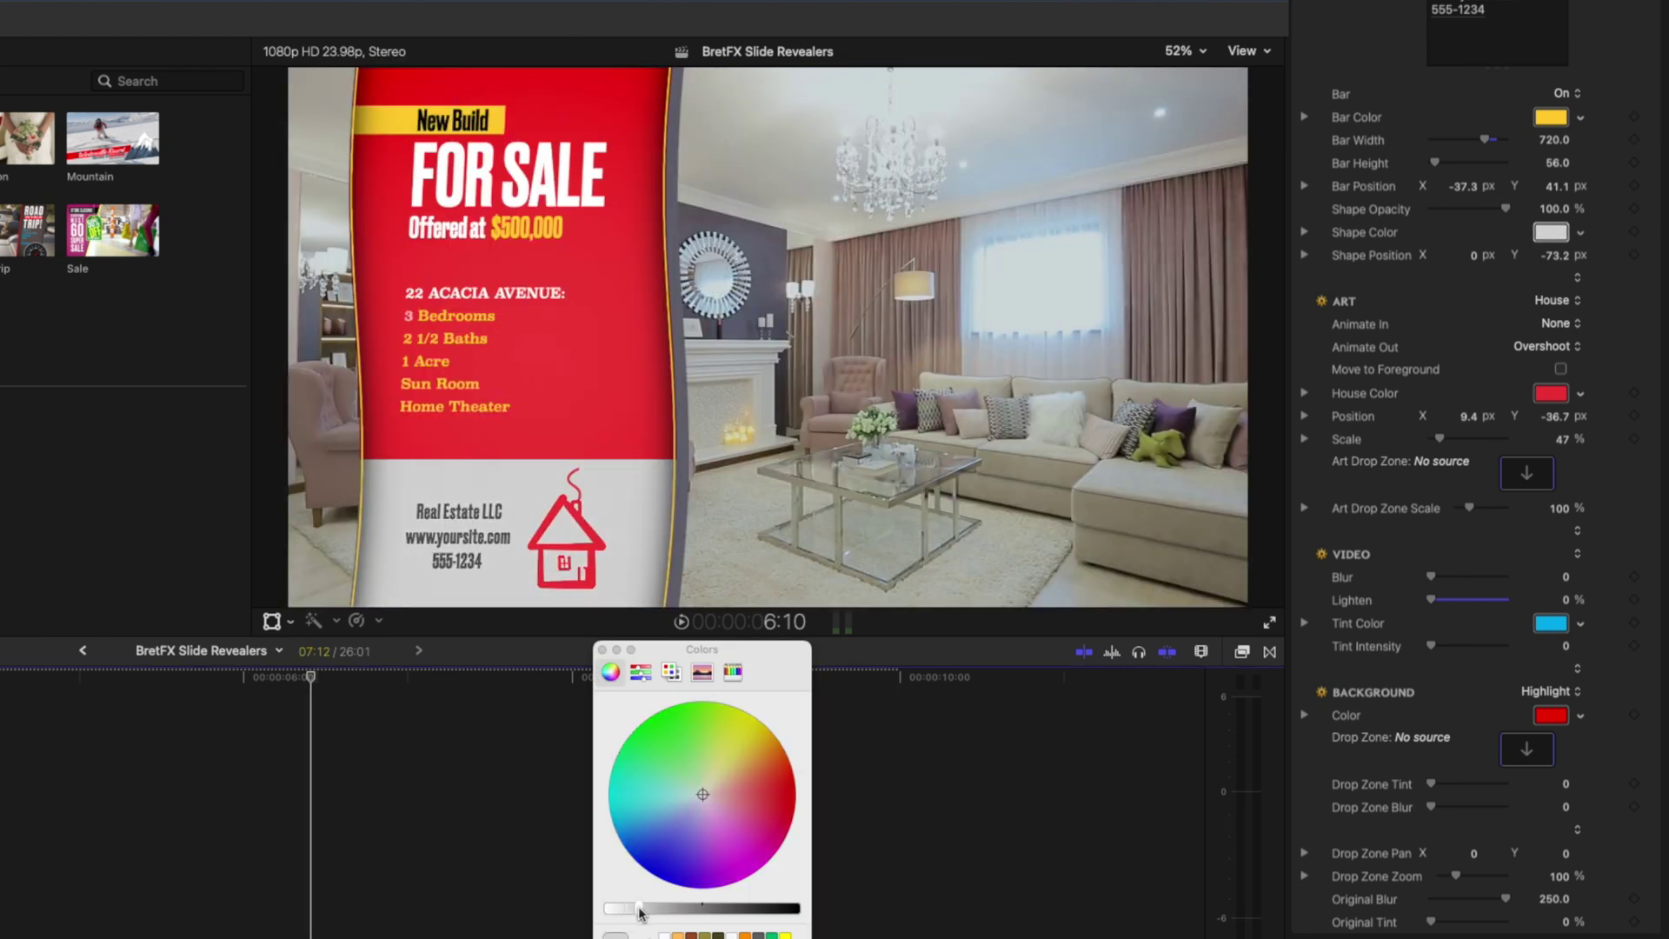
pyautogui.click(602, 649)
# Switch the art type to Art Drop Zone and apply the Home Icon clip
pyautogui.click(1554, 301)
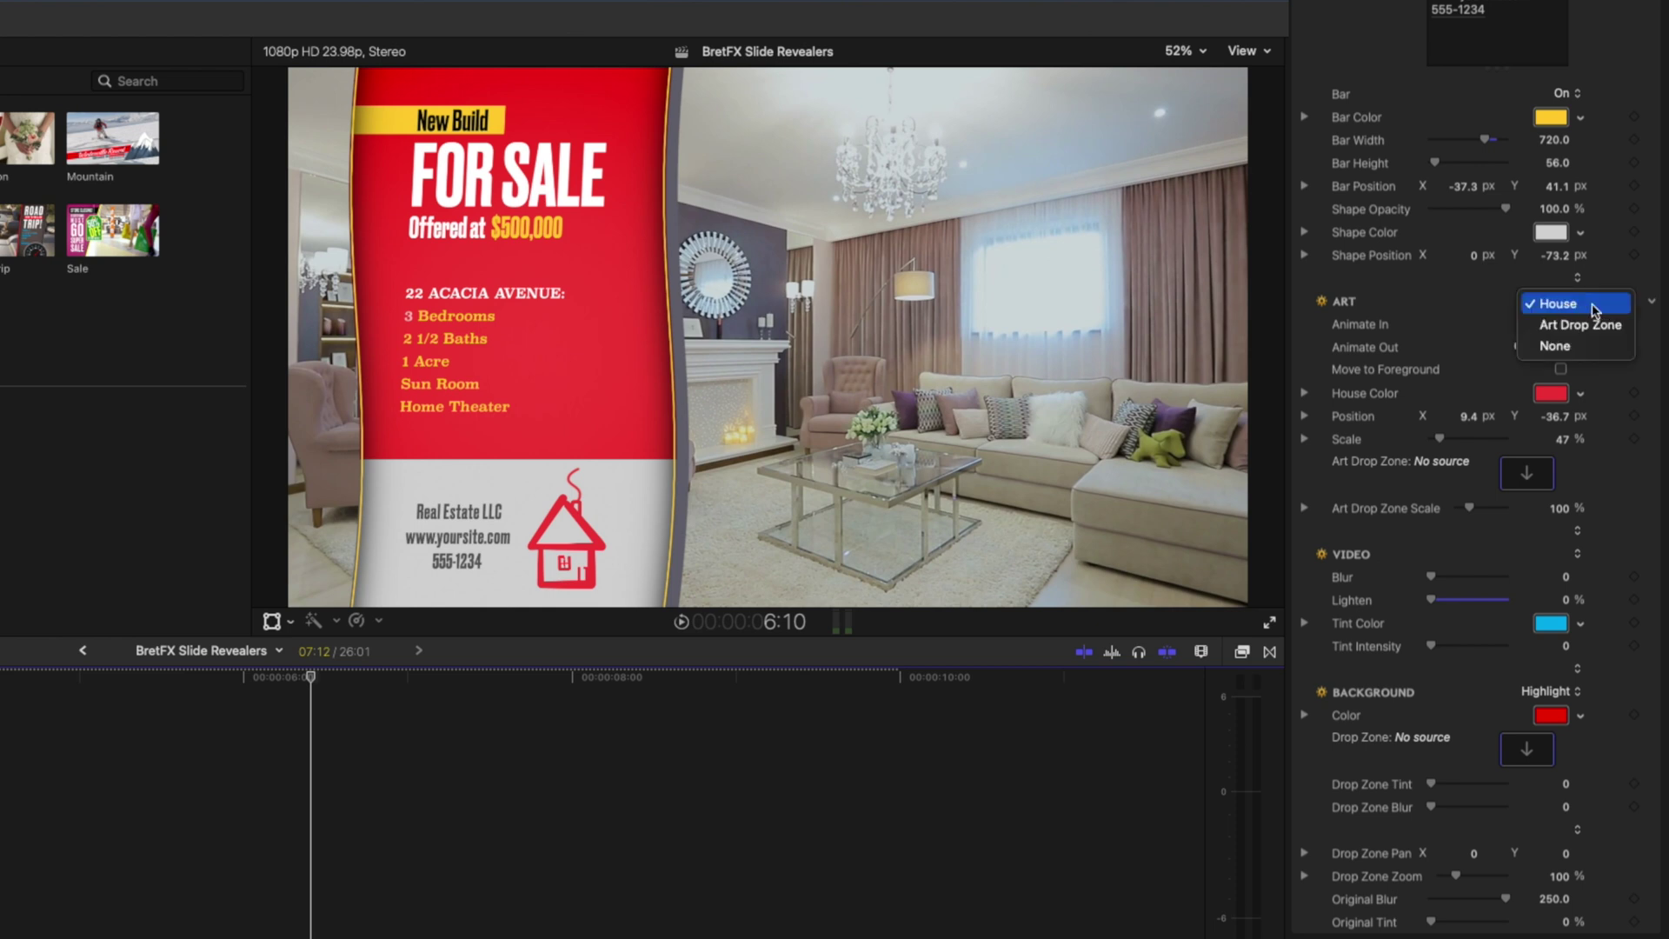
pyautogui.click(1592, 311)
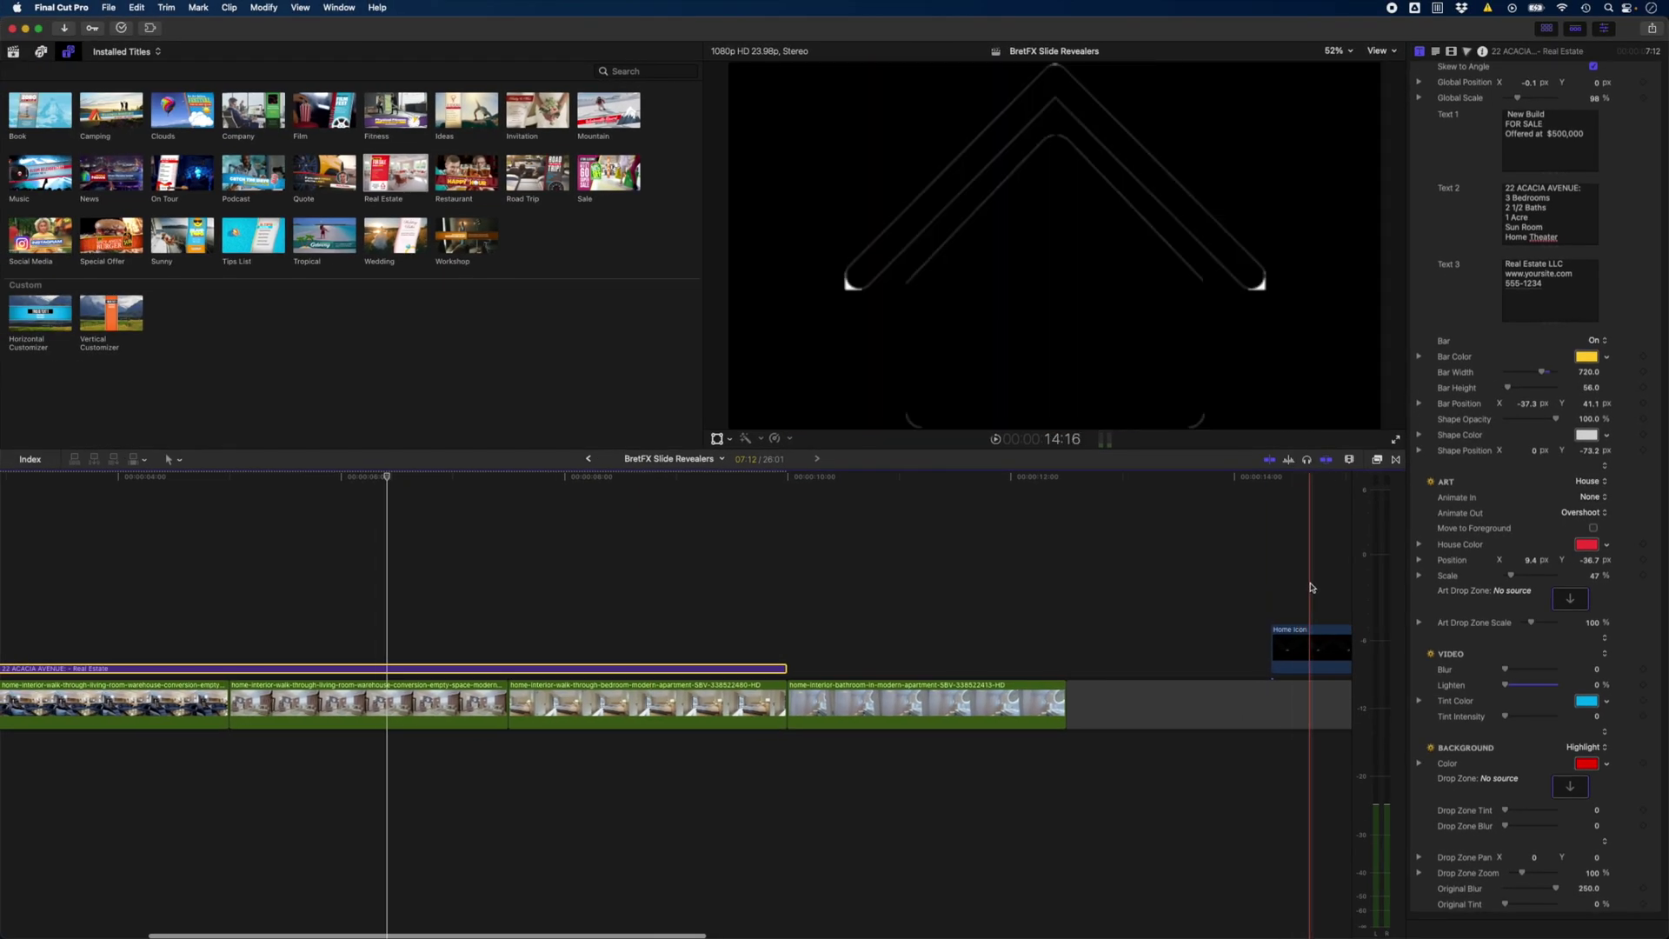
pyautogui.click(1585, 483)
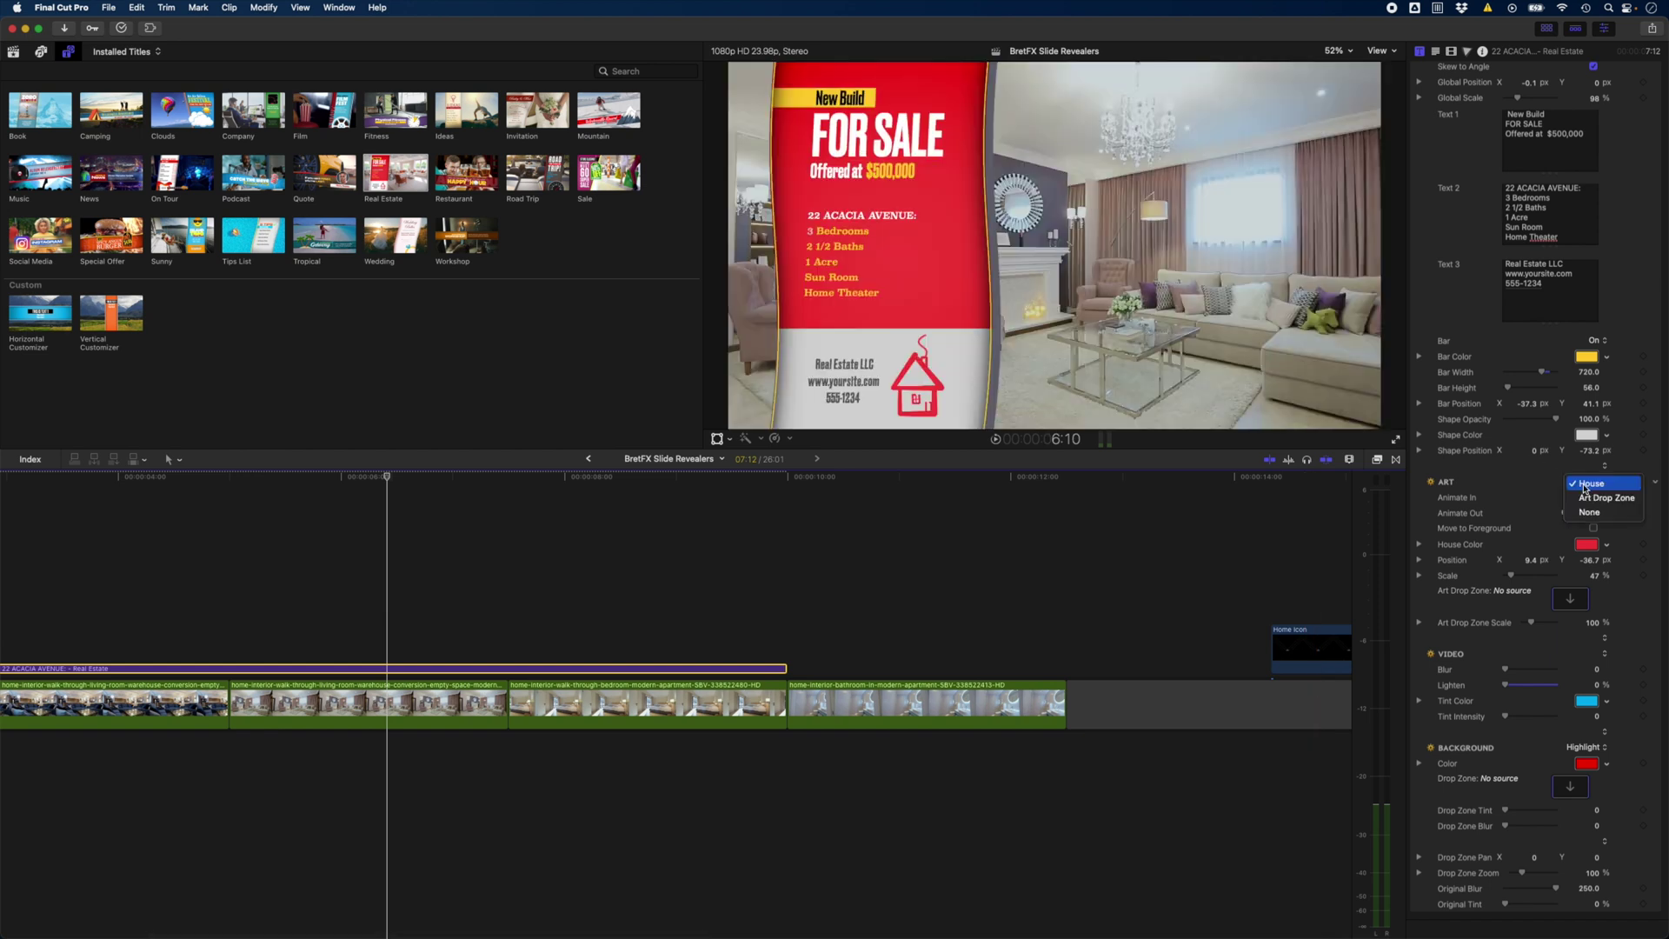
pyautogui.click(1595, 498)
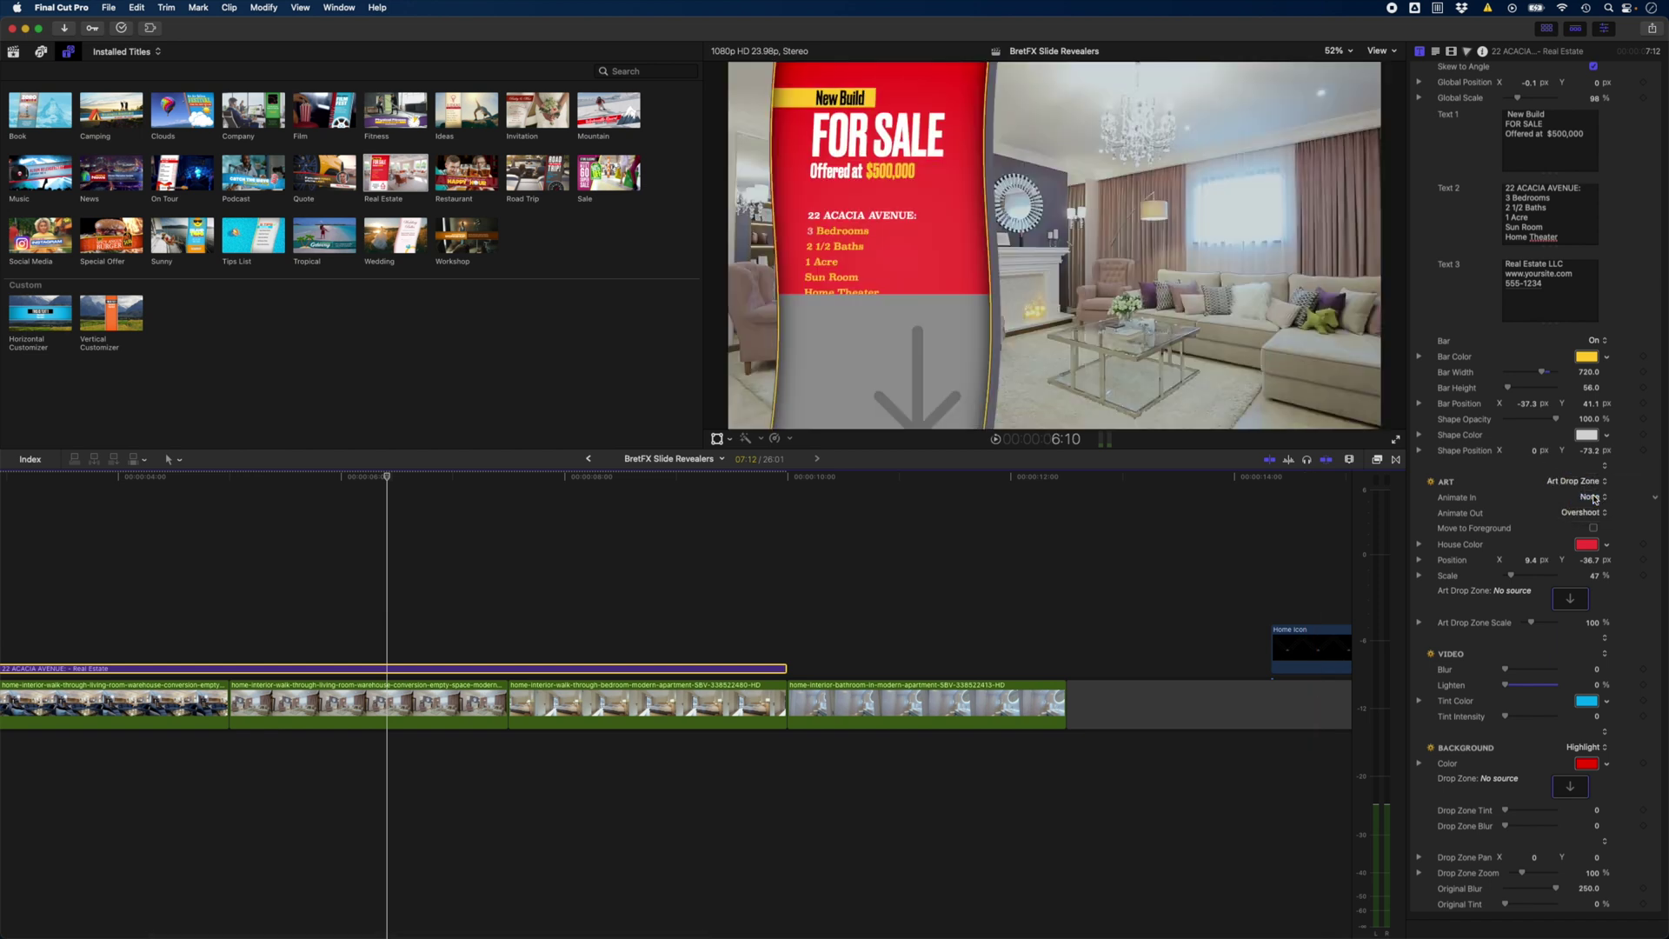
pyautogui.click(1570, 598)
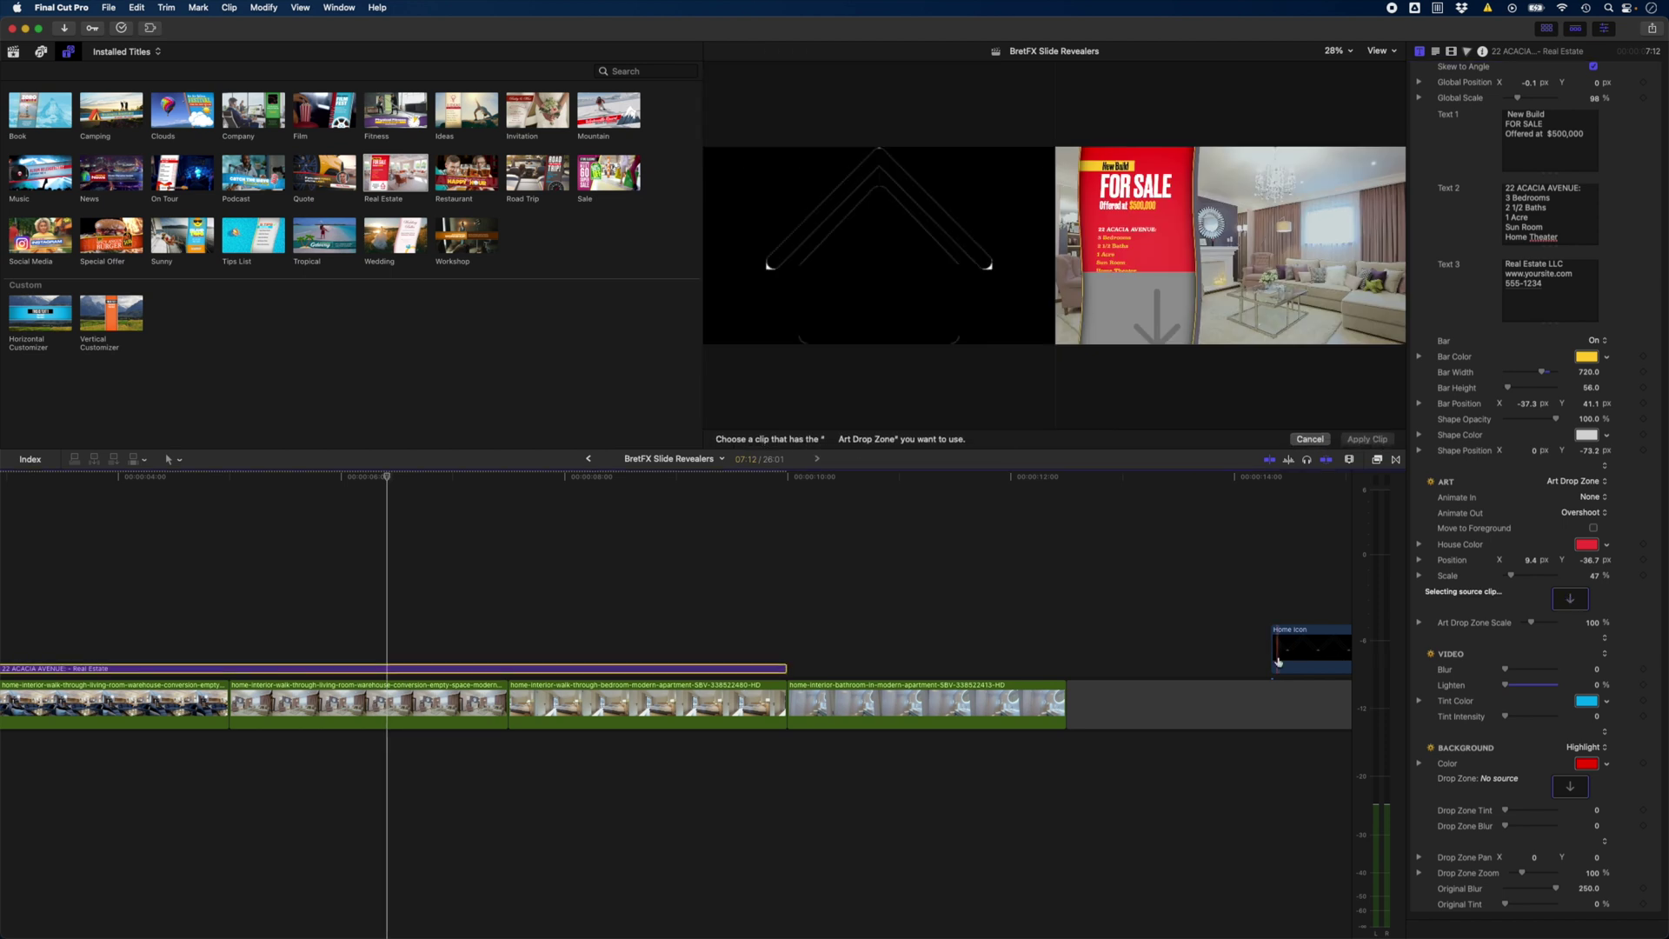
pyautogui.click(1369, 439)
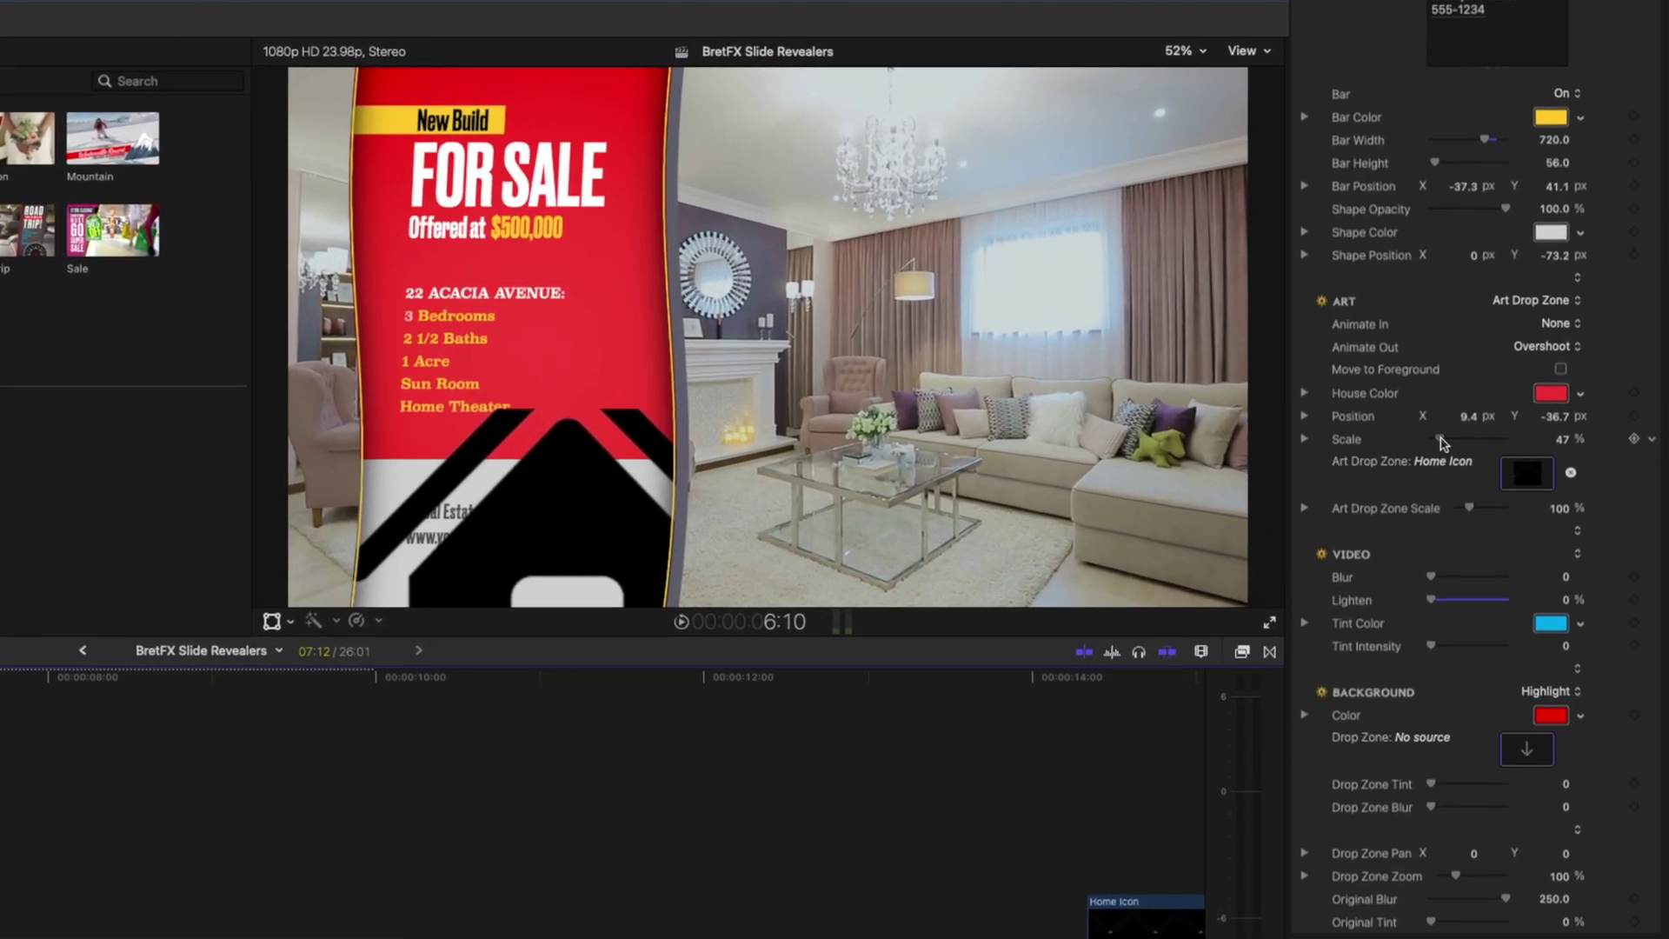
# Scale the house icon down to 27% and the drop zone scale to 43%
pyautogui.moveTo(1442, 443); pyautogui.dragTo(1438, 441)
pyautogui.moveTo(1467, 509); pyautogui.dragTo(1461, 509)
pyautogui.moveTo(1447, 446); pyautogui.dragTo(1466, 415)
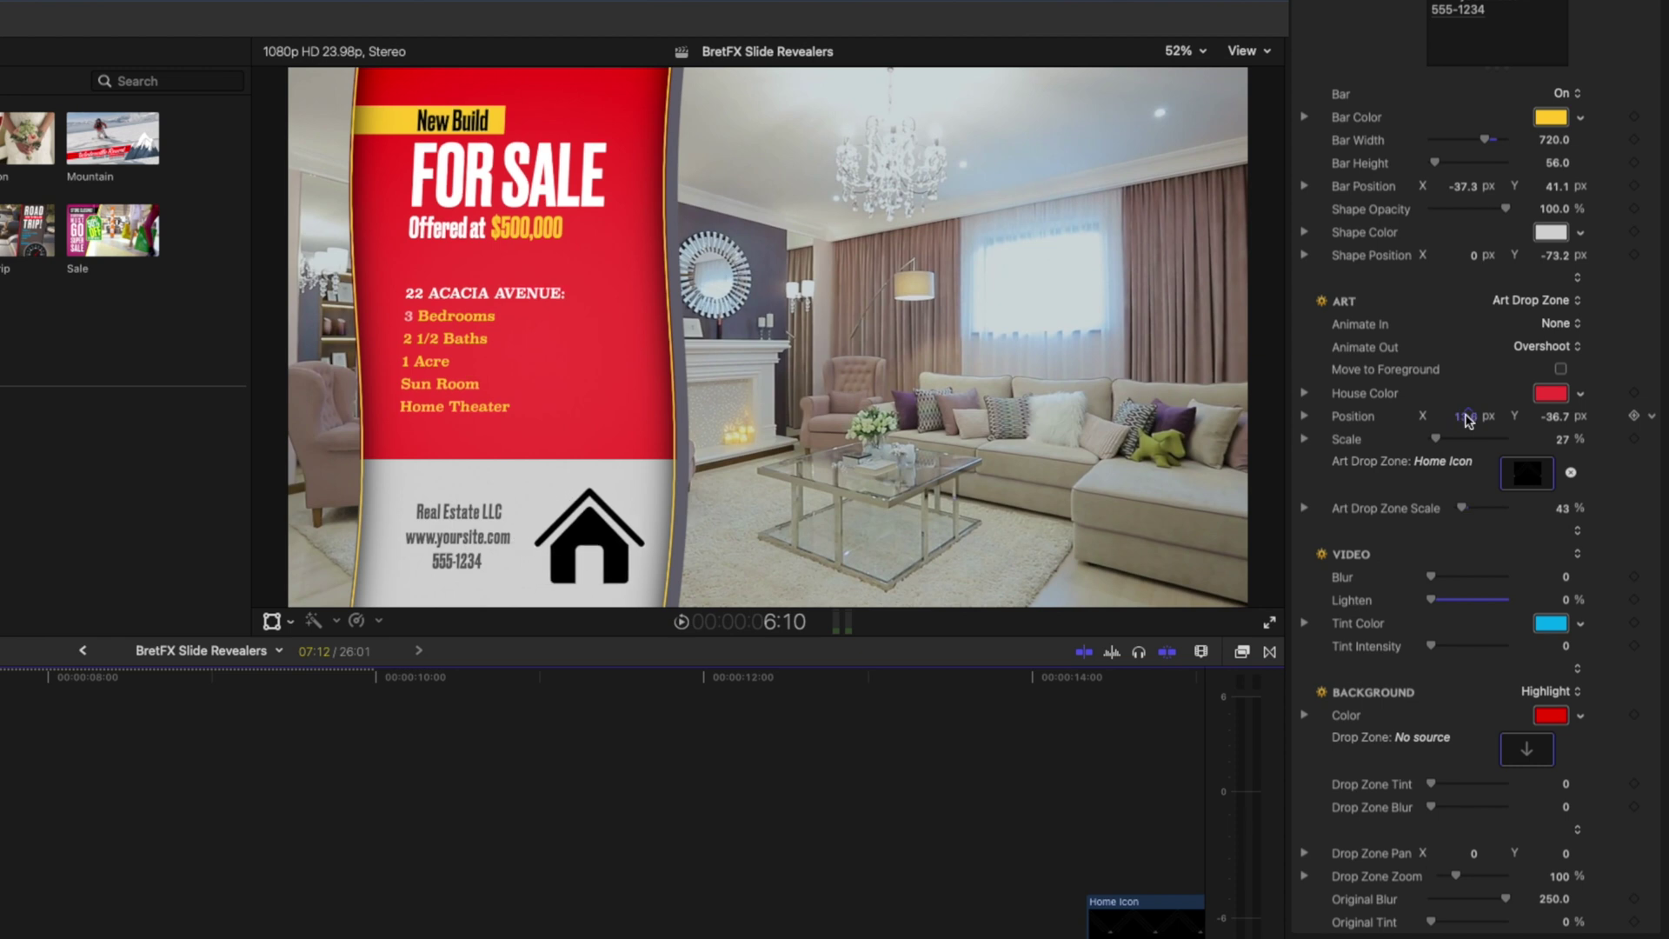
# Move the house icon to Position X 13.6 and try blurring and lightening the footage
pyautogui.moveTo(1466, 412); pyautogui.dragTo(1465, 412)
pyautogui.moveTo(1431, 577); pyautogui.dragTo(1468, 581)
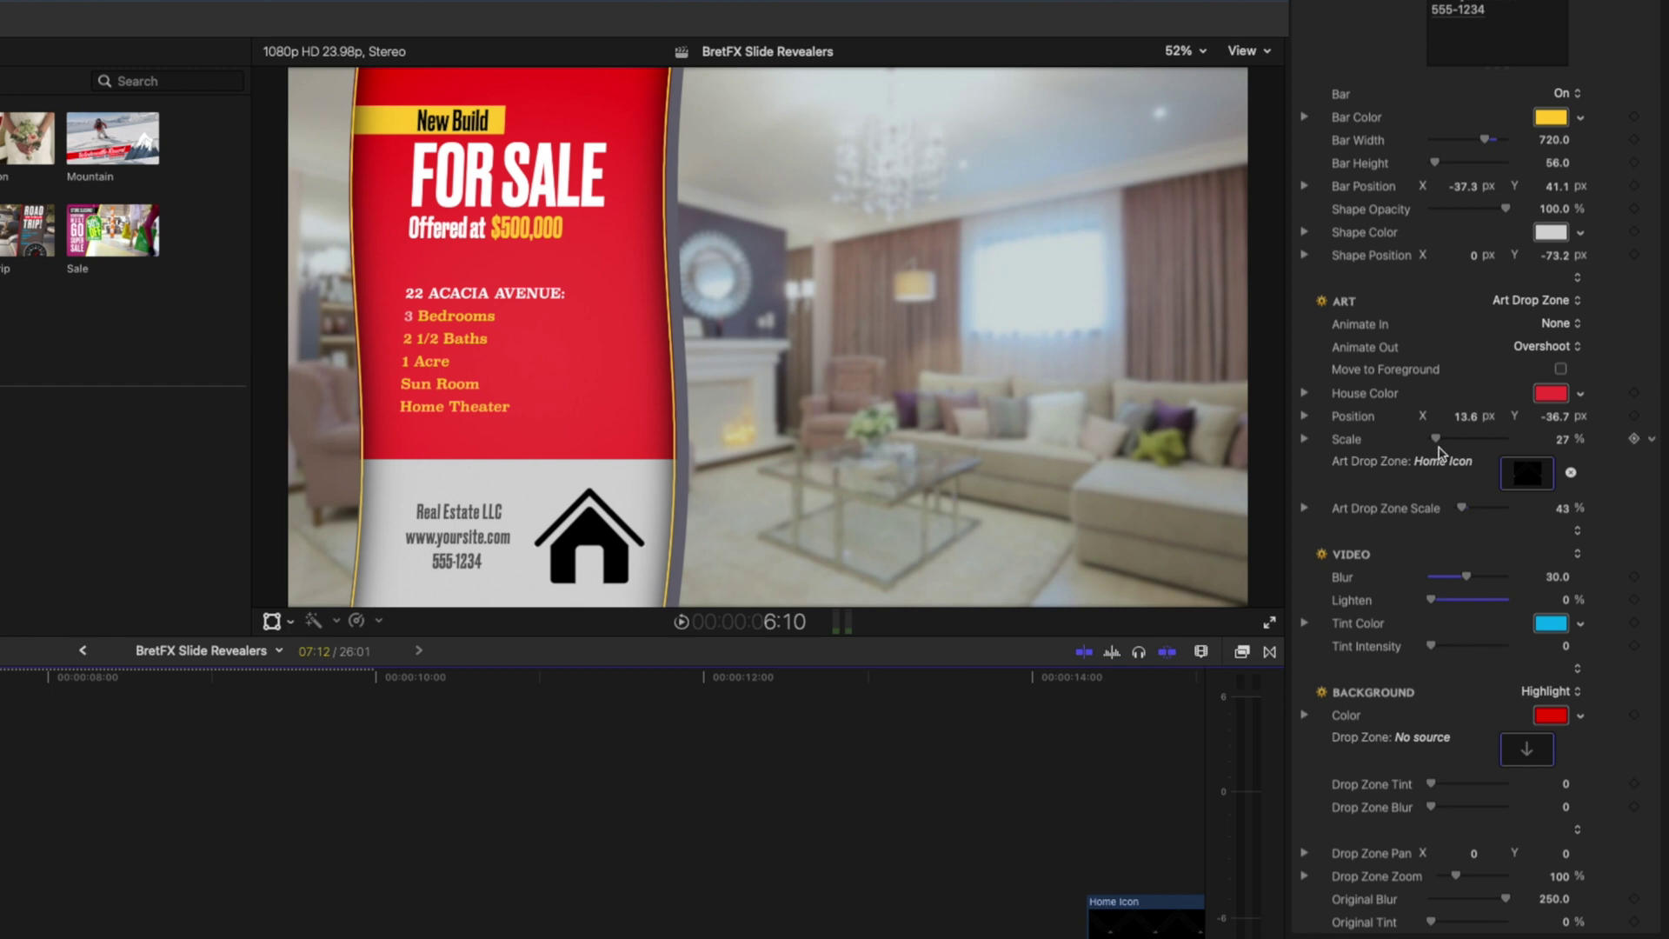
pyautogui.moveTo(1431, 600); pyautogui.dragTo(1463, 655)
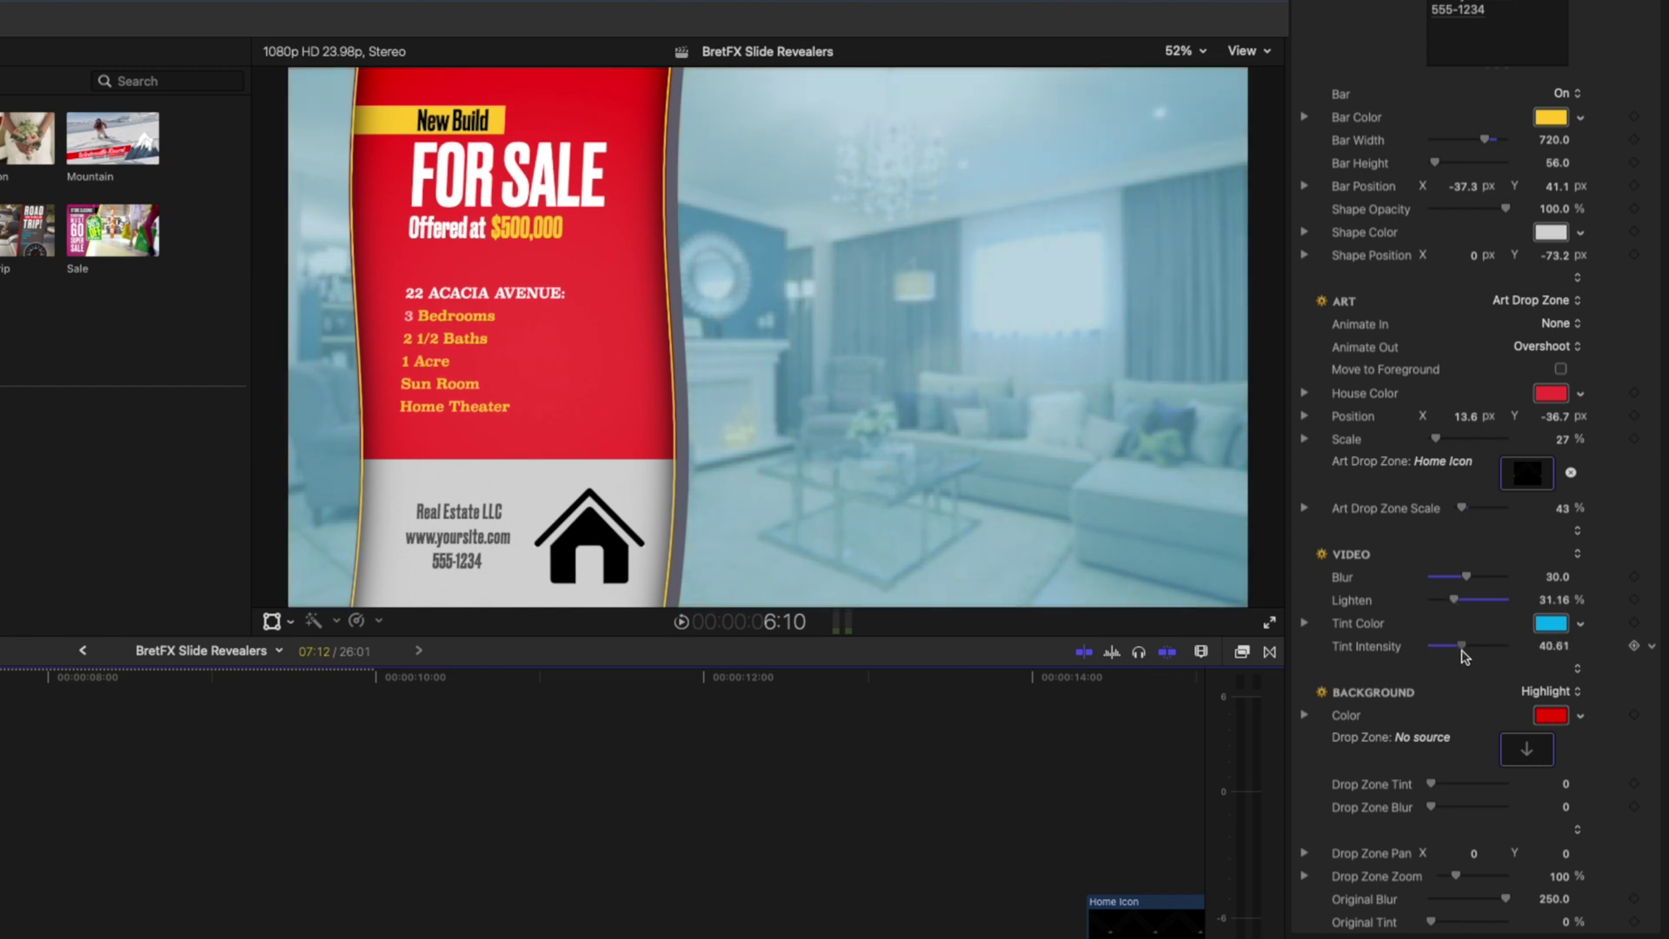
# Tint the background footage salmon and bring Blur and Lighten back to 0
pyautogui.click(1551, 623)
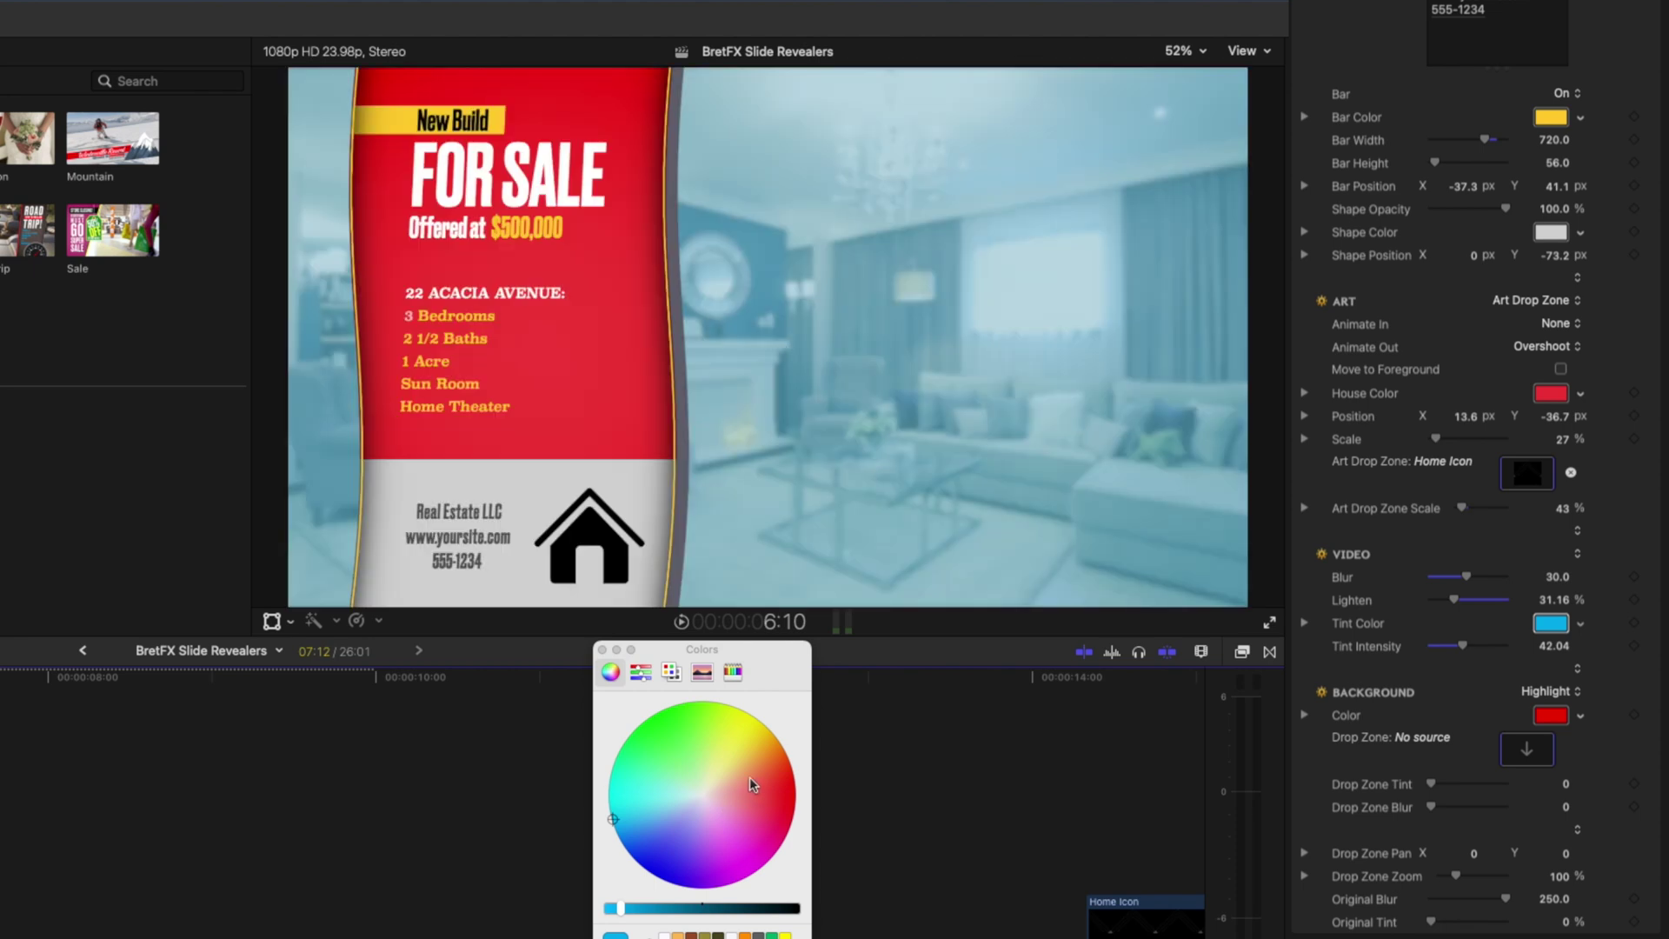
pyautogui.click(753, 785)
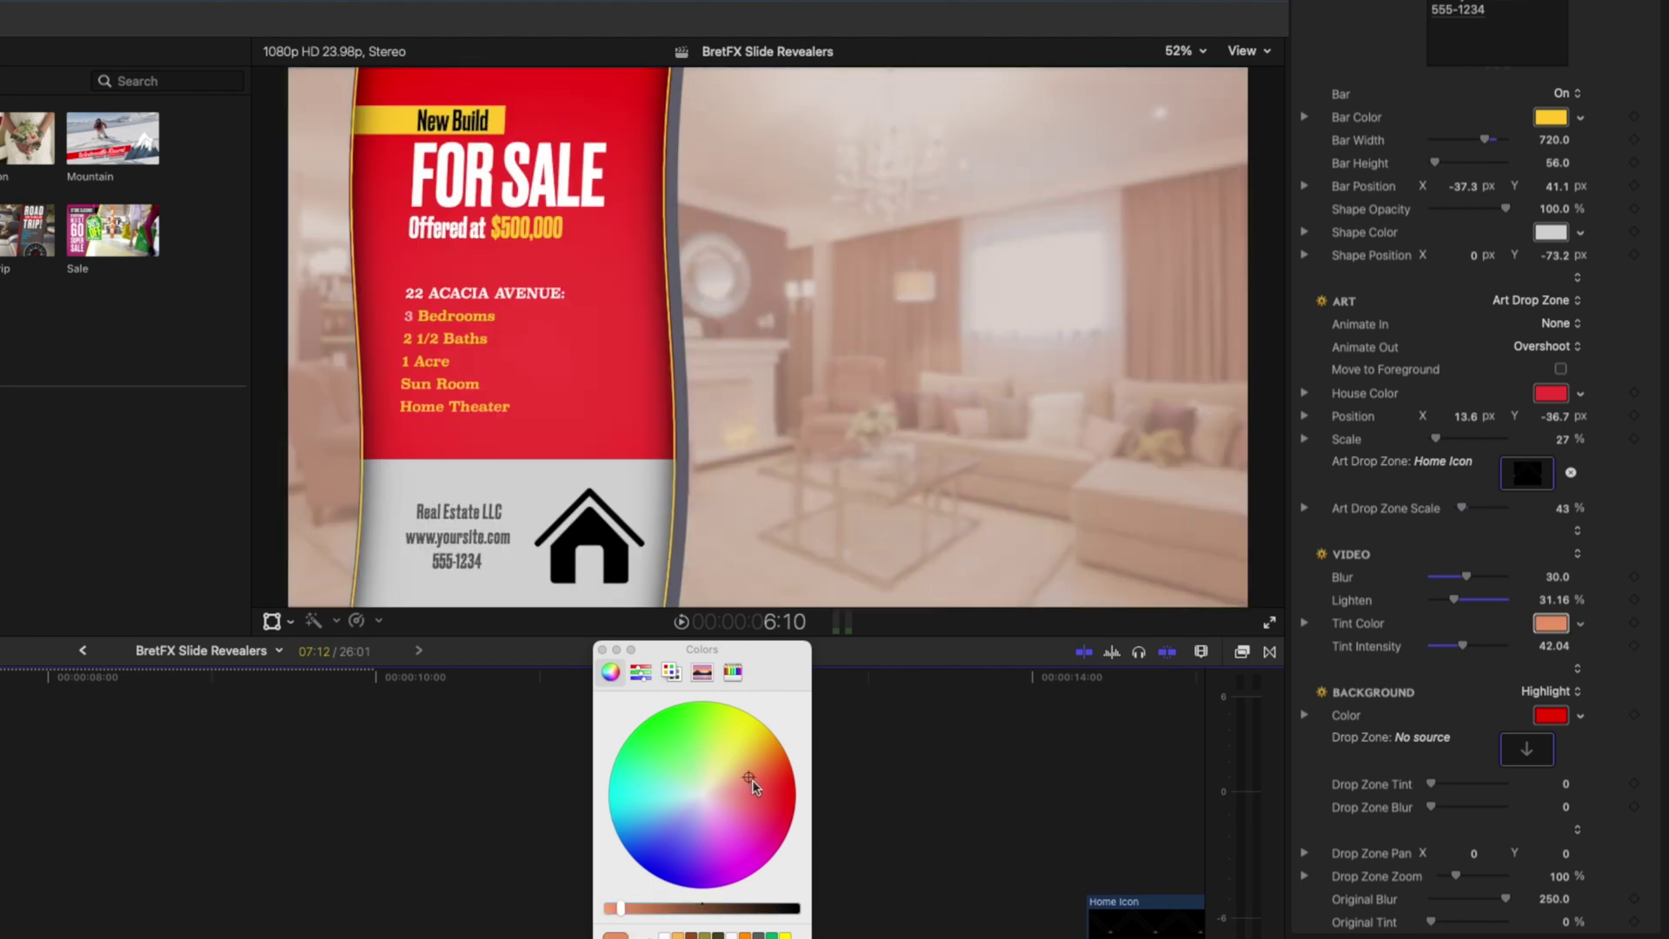
pyautogui.click(602, 650)
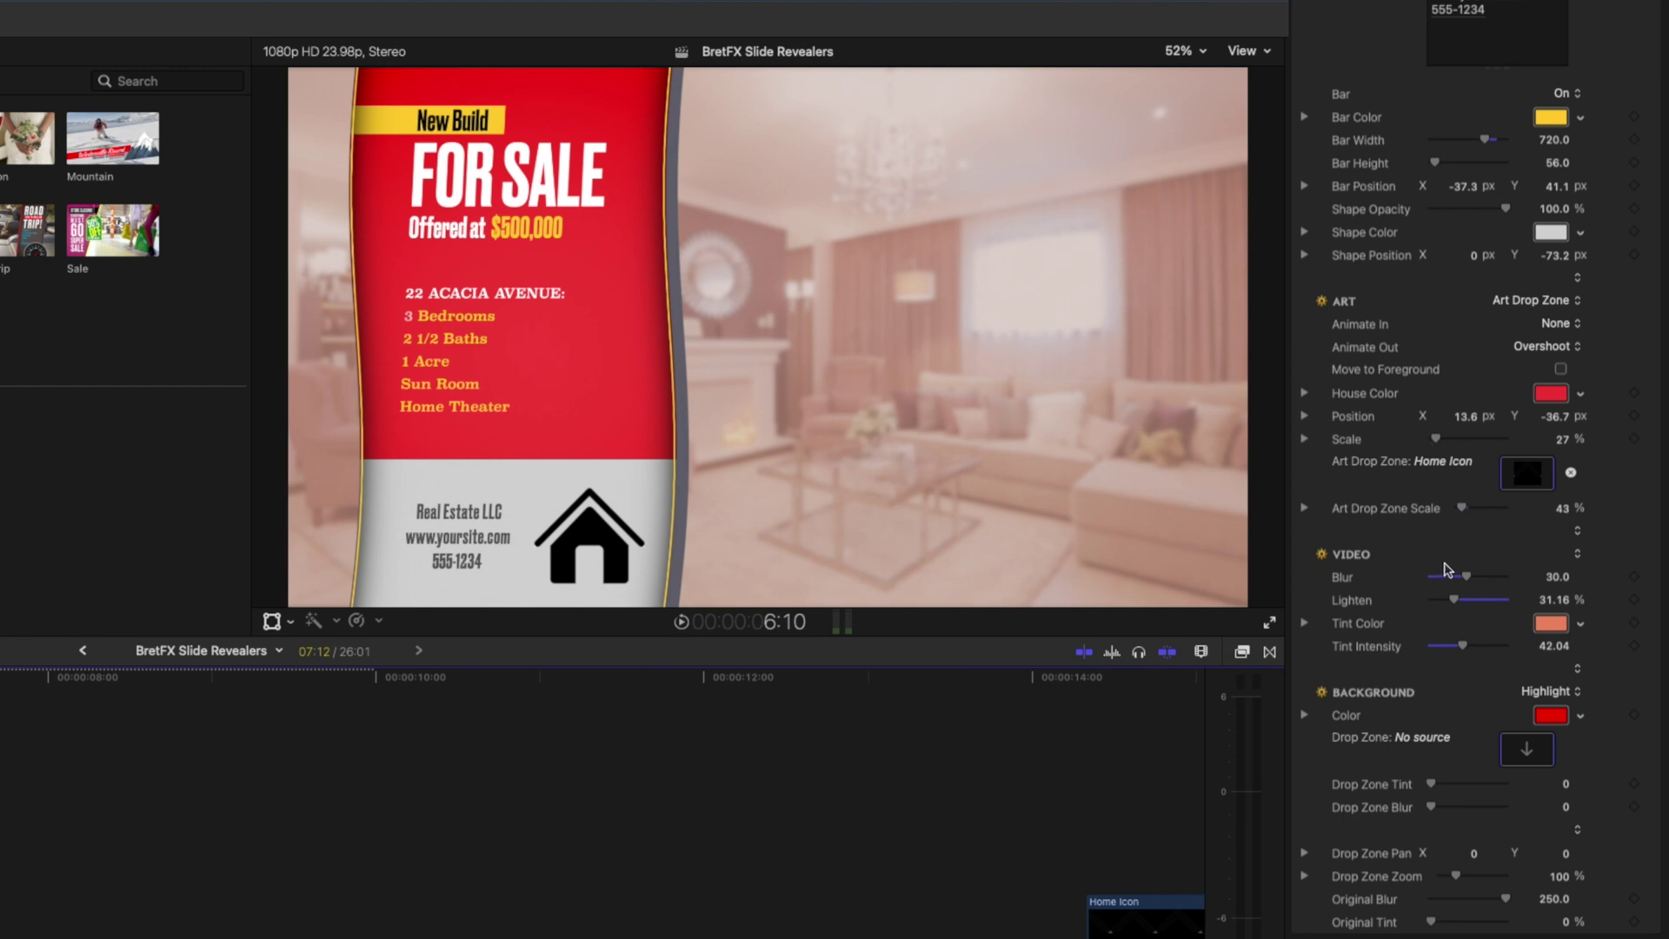
pyautogui.moveTo(1469, 580); pyautogui.dragTo(1361, 604)
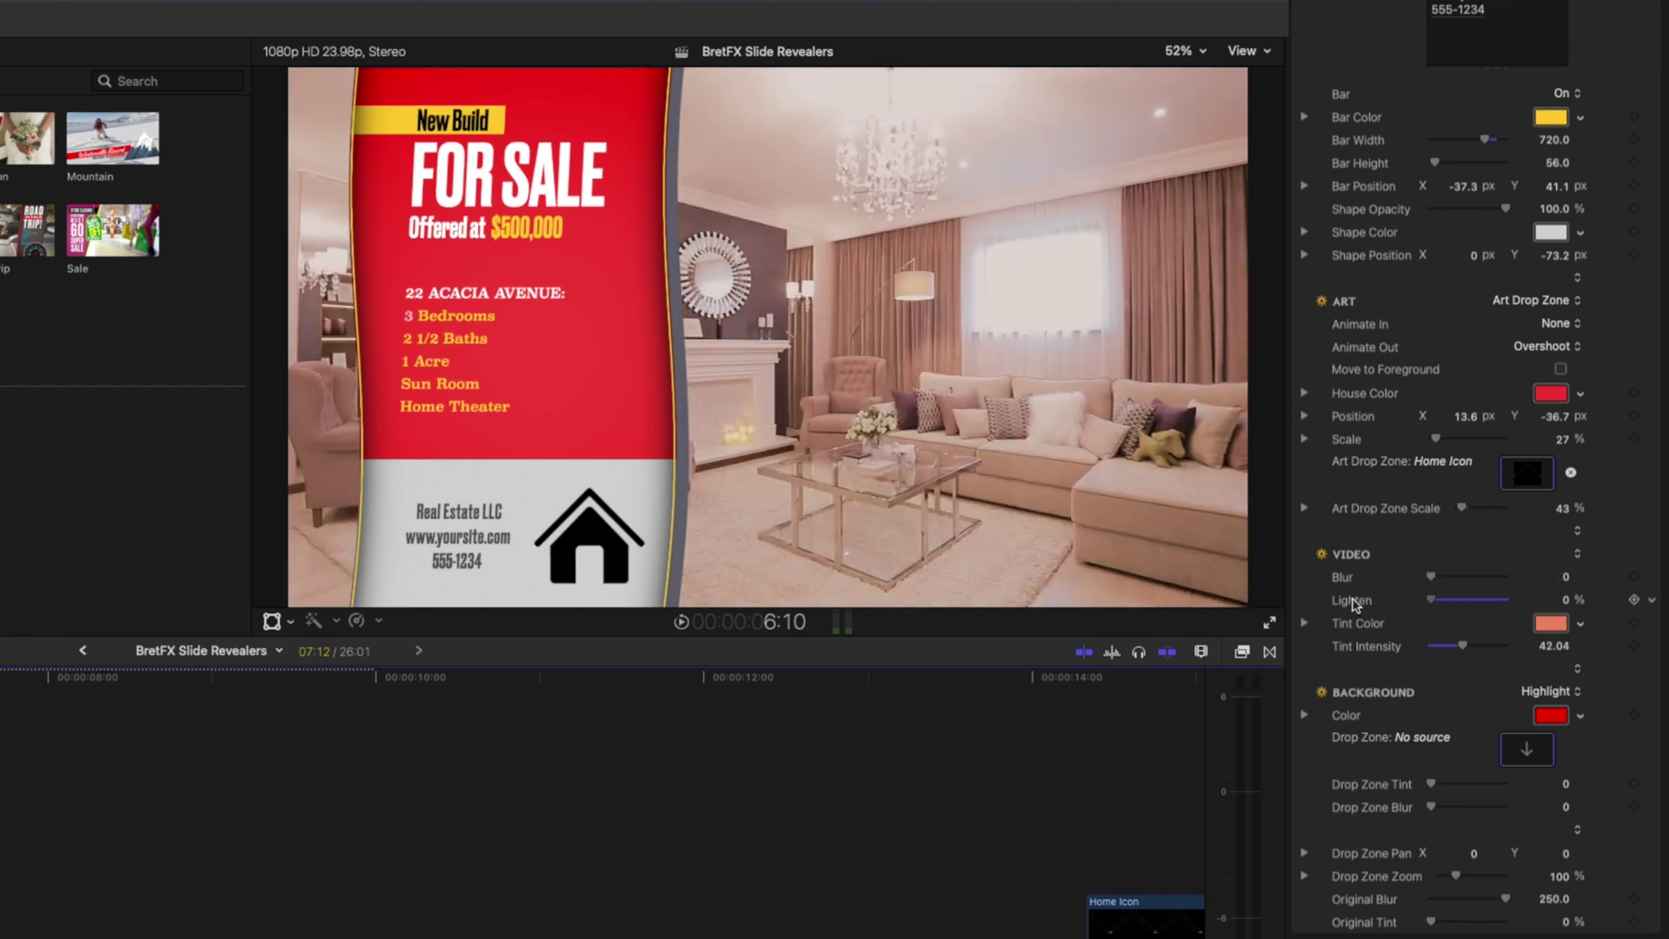
# Set Tint Intensity to 0 and remove a stray 3 typed into the '3 Bedrooms' line
pyautogui.moveTo(1466, 652); pyautogui.dragTo(1426, 649)
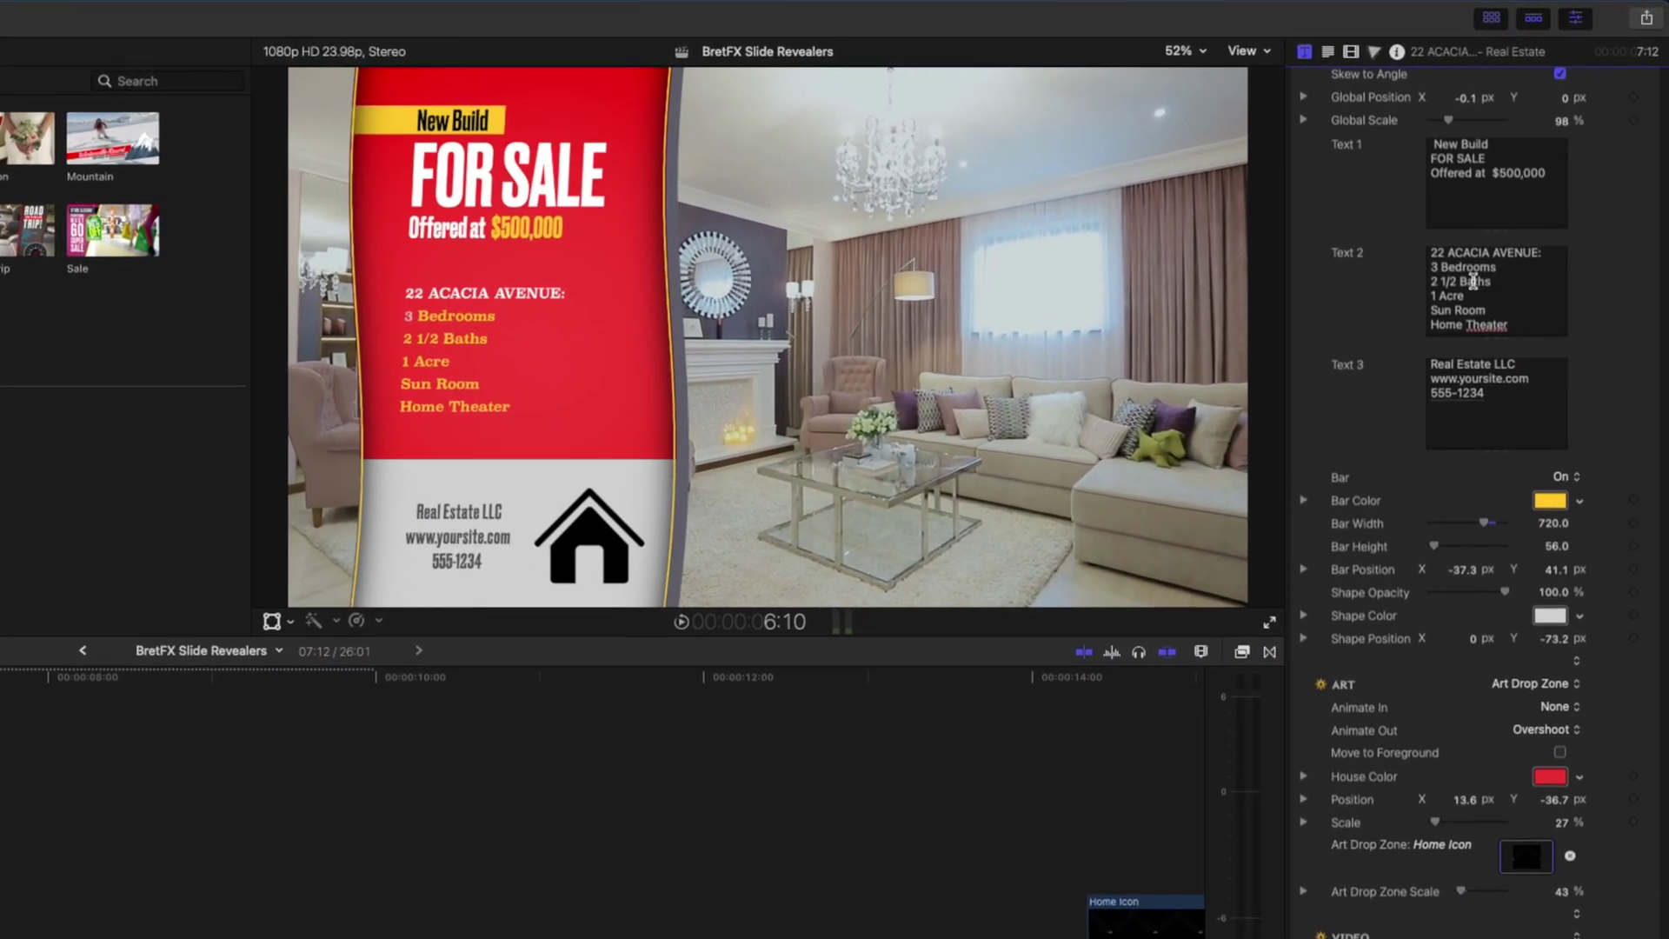
pyautogui.click(1433, 266)
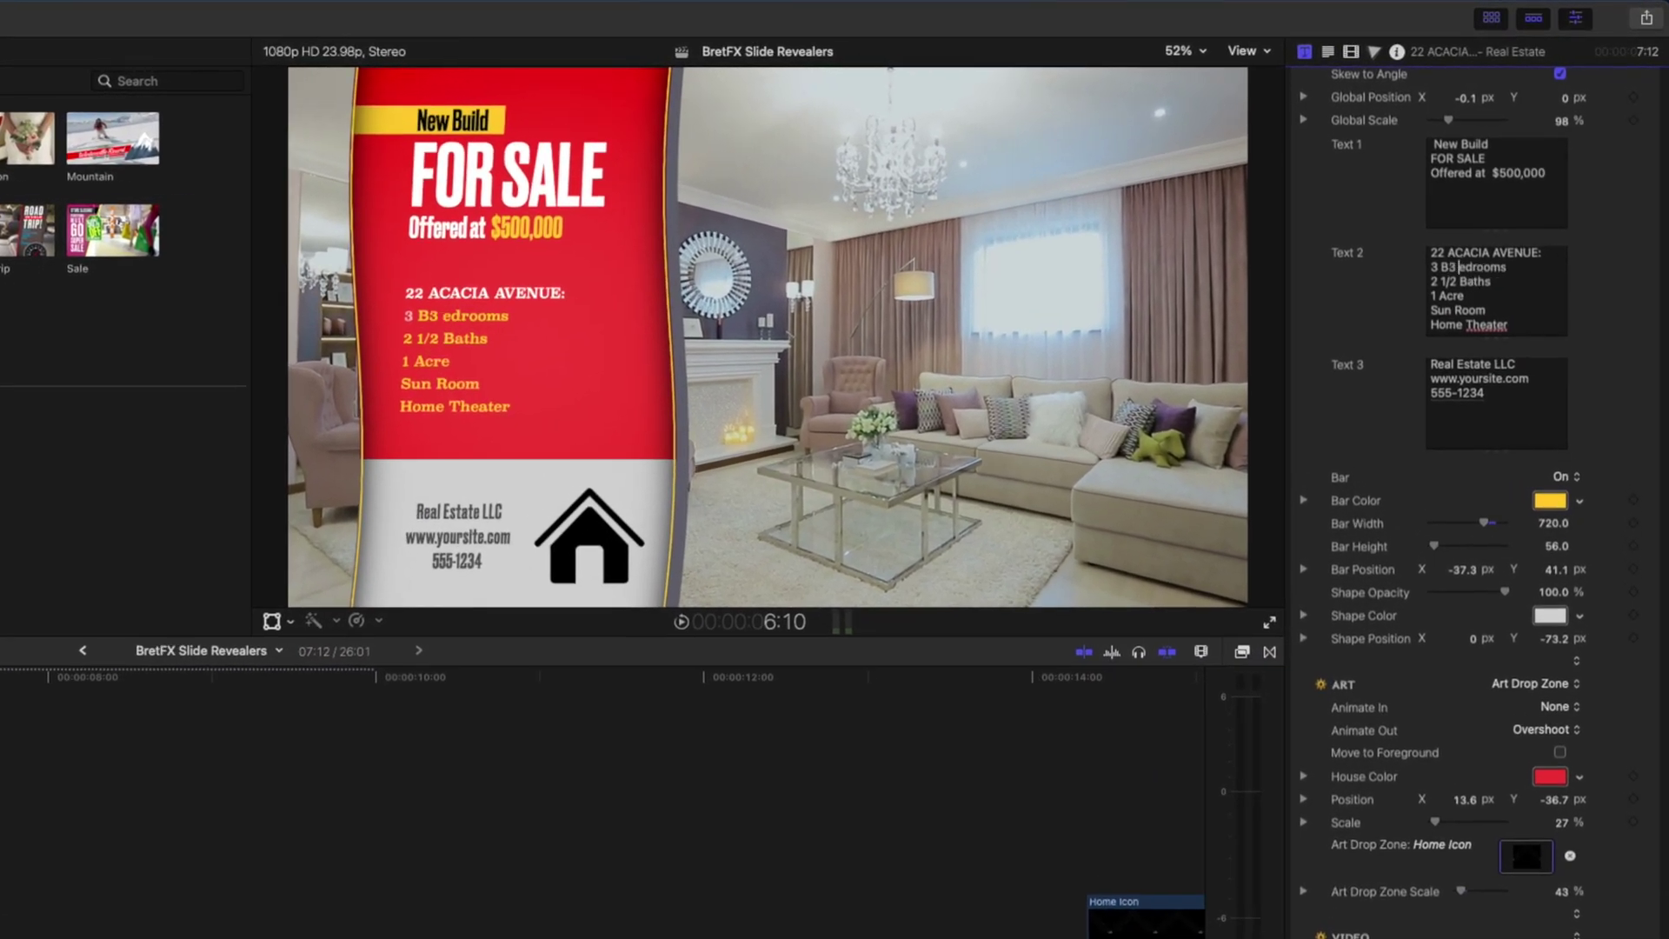
pyautogui.write('3')
pyautogui.press('BackSpace')
pyautogui.press('BackSpace')
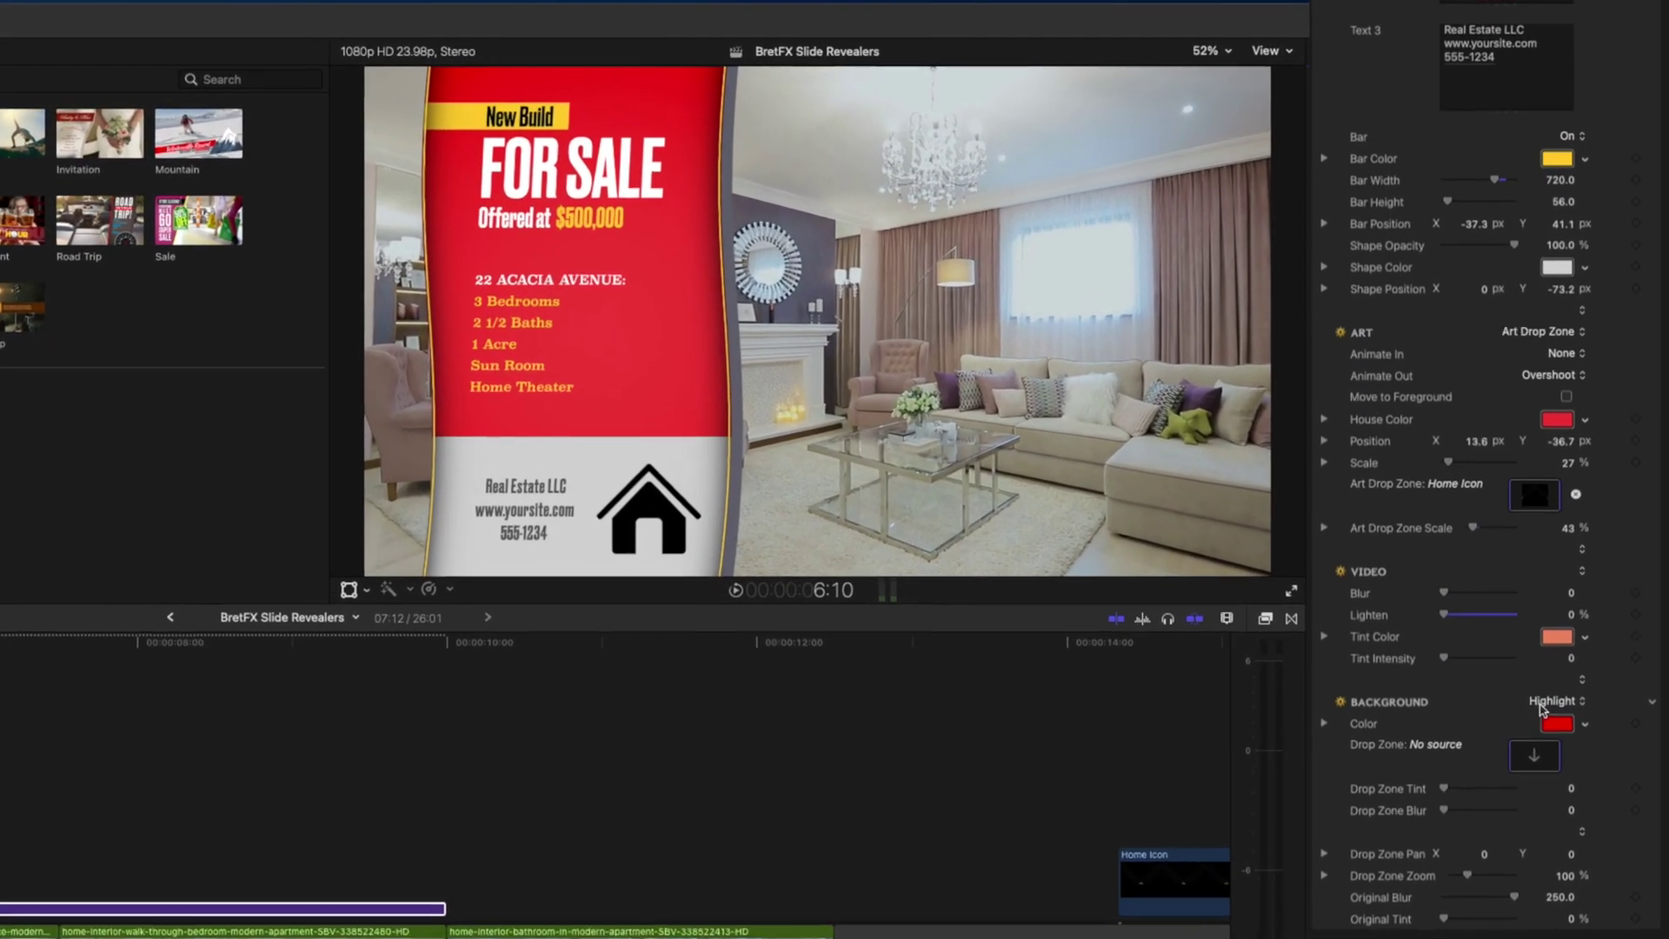
# Set the title's Background option to Original Video behind the listing text
pyautogui.click(1584, 746)
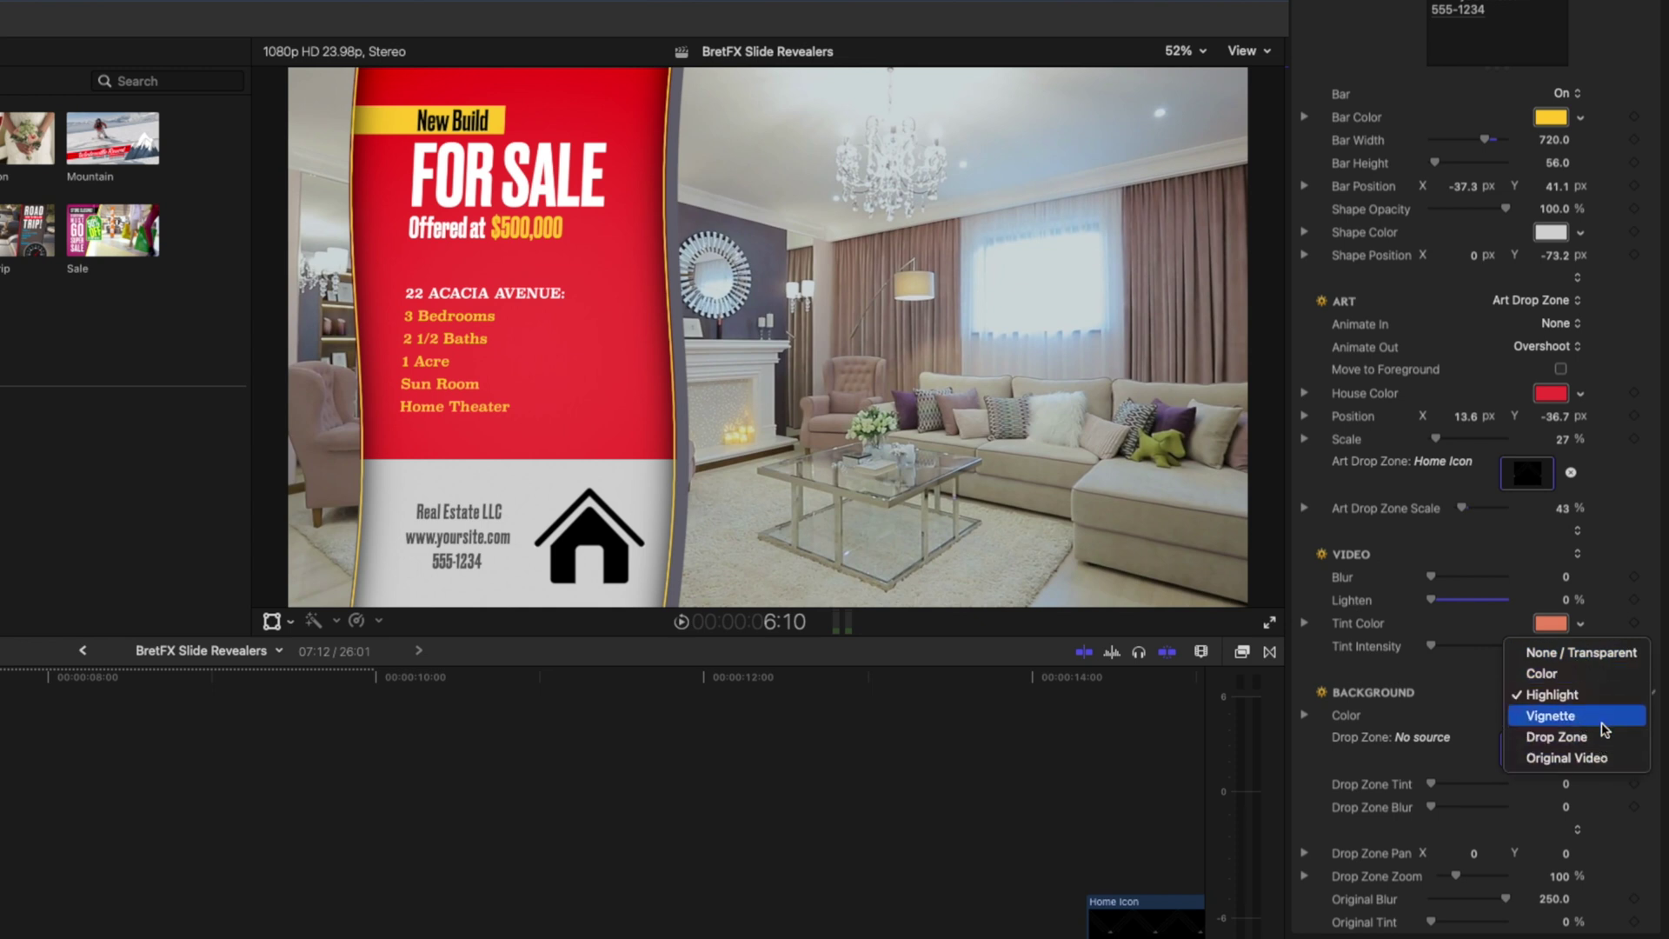
pyautogui.click(1604, 757)
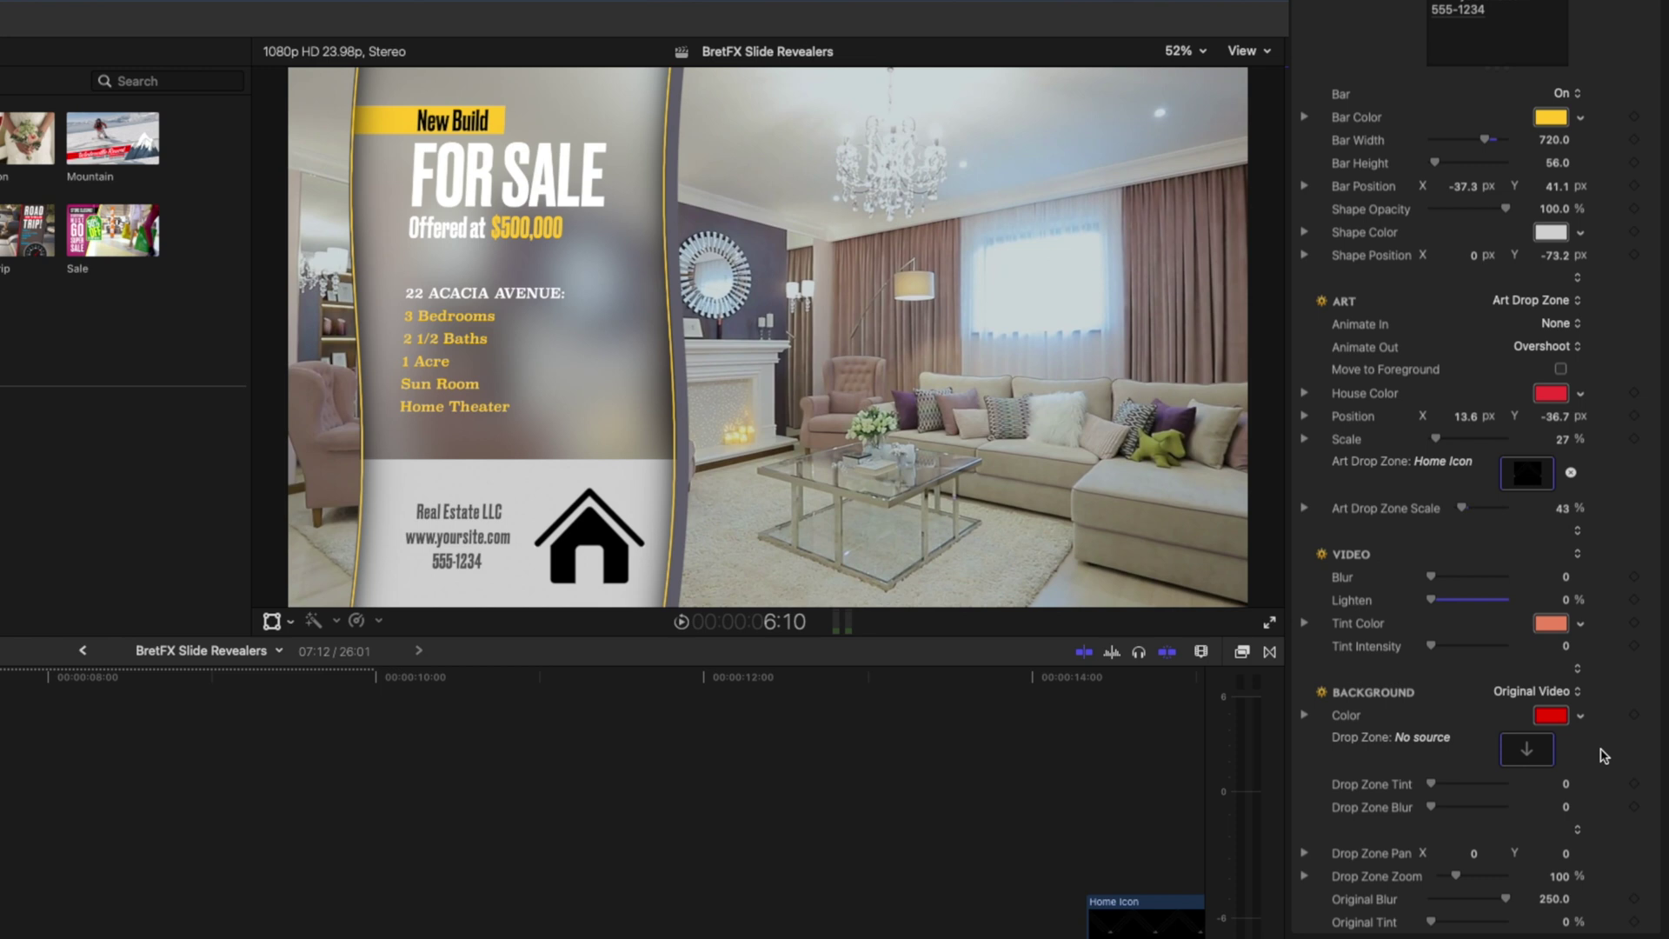
pyautogui.click(1555, 699)
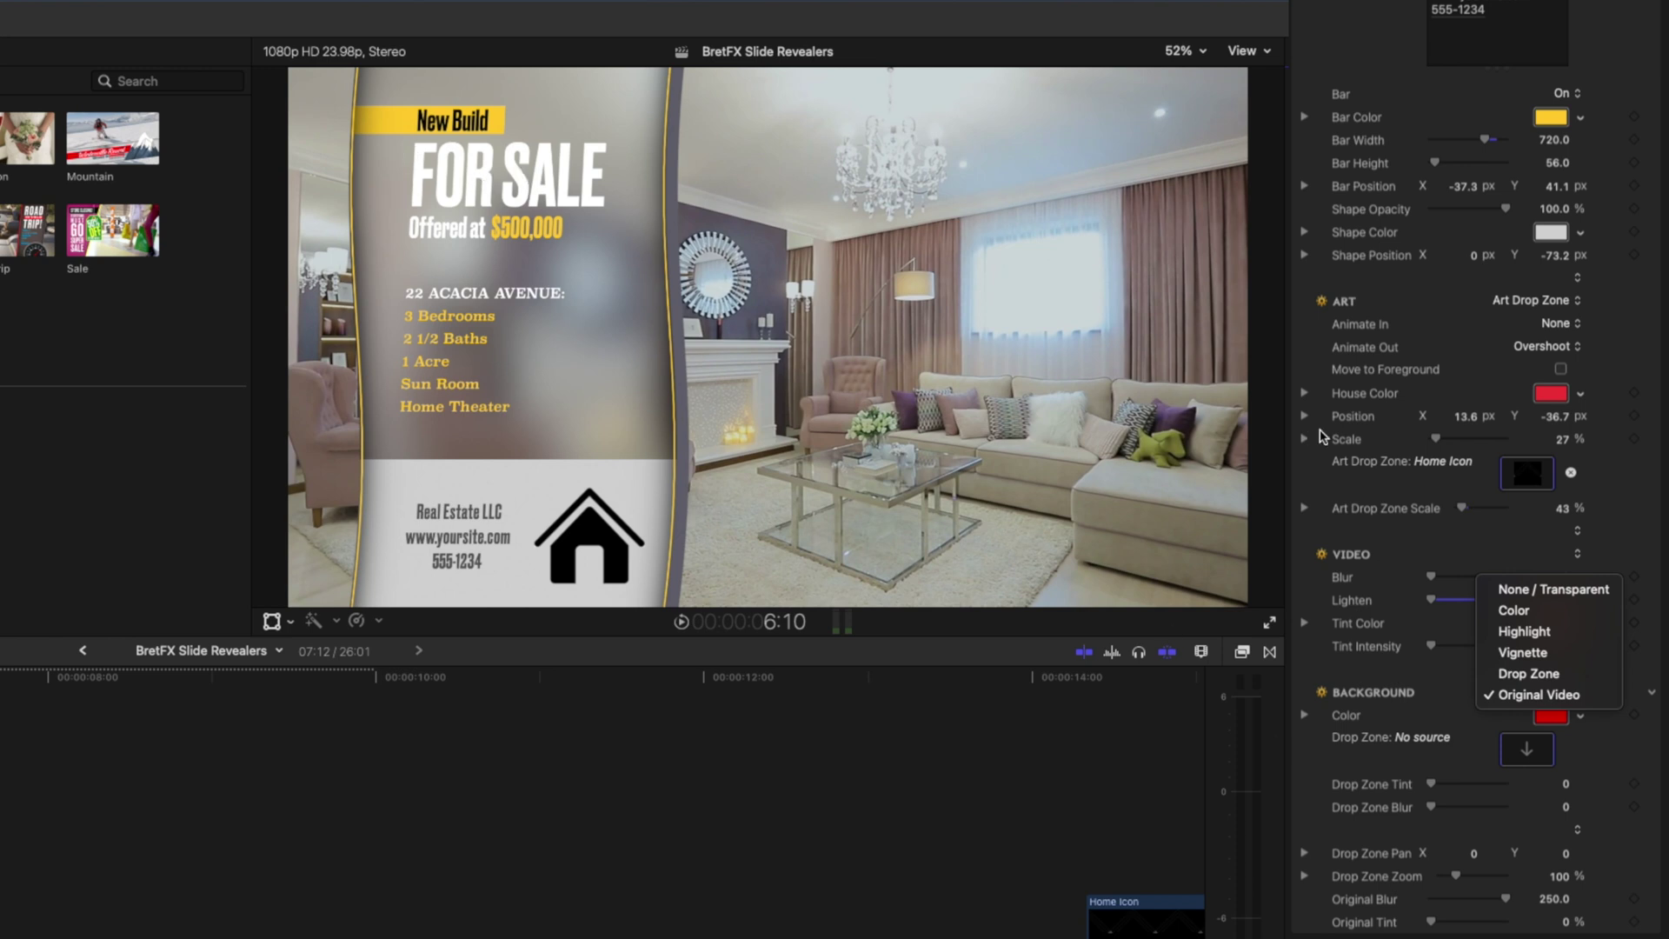
pyautogui.click(1459, 541)
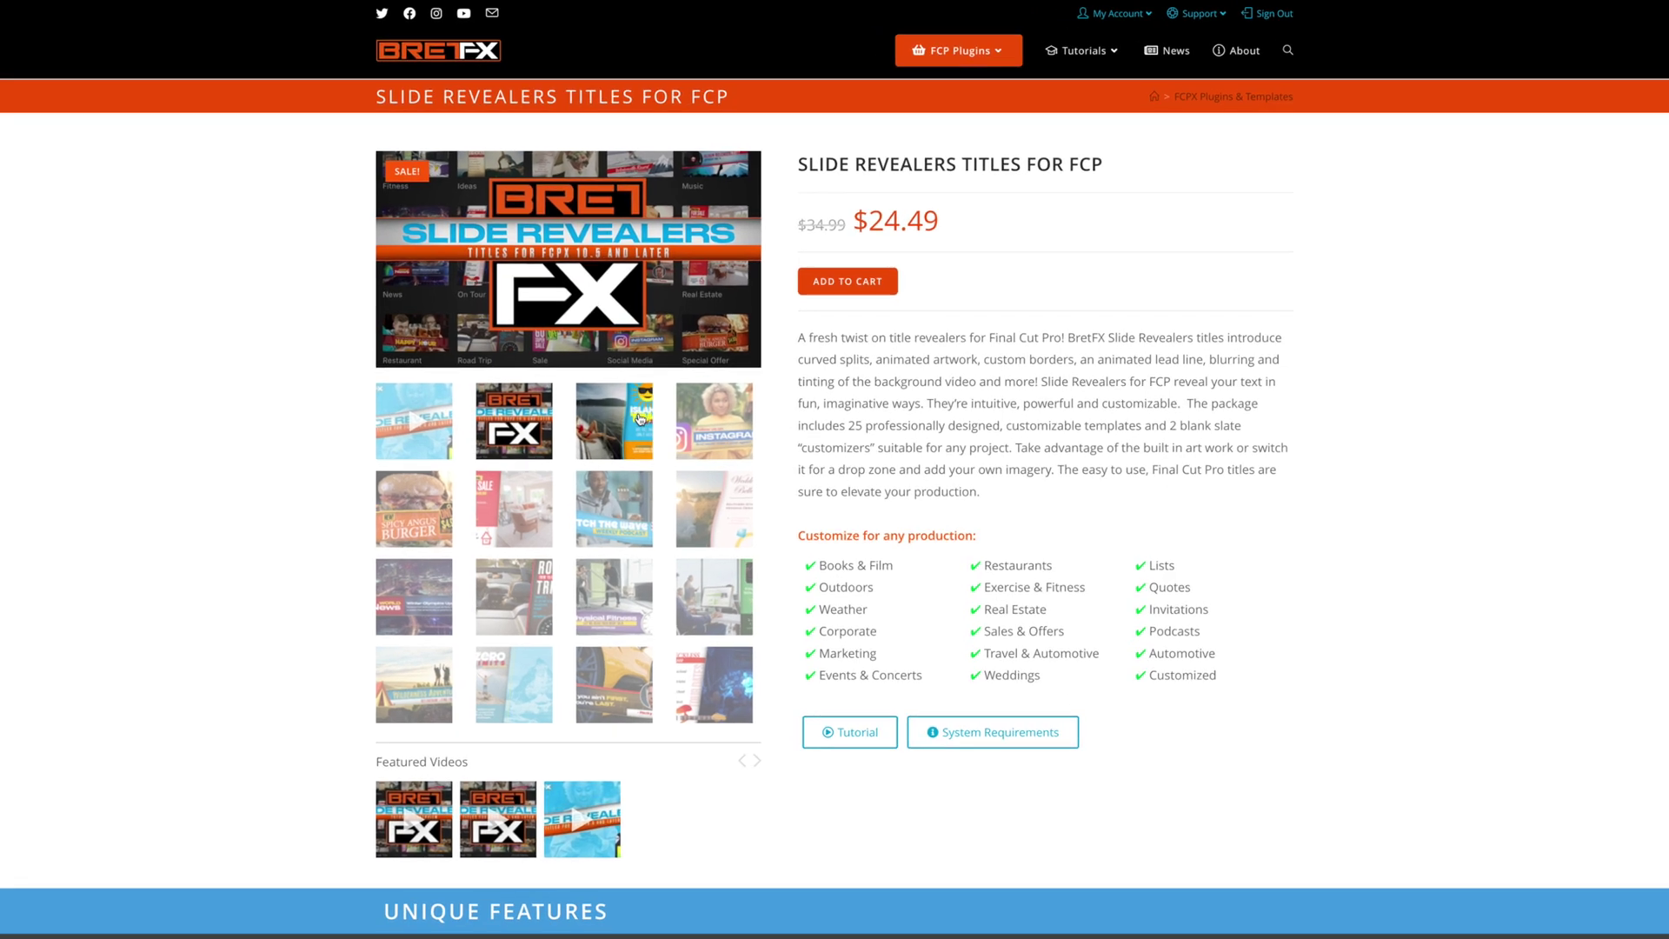
# Preview the beach, World News, Road Trip and Reckless on-tour example slides
pyautogui.click(661, 402)
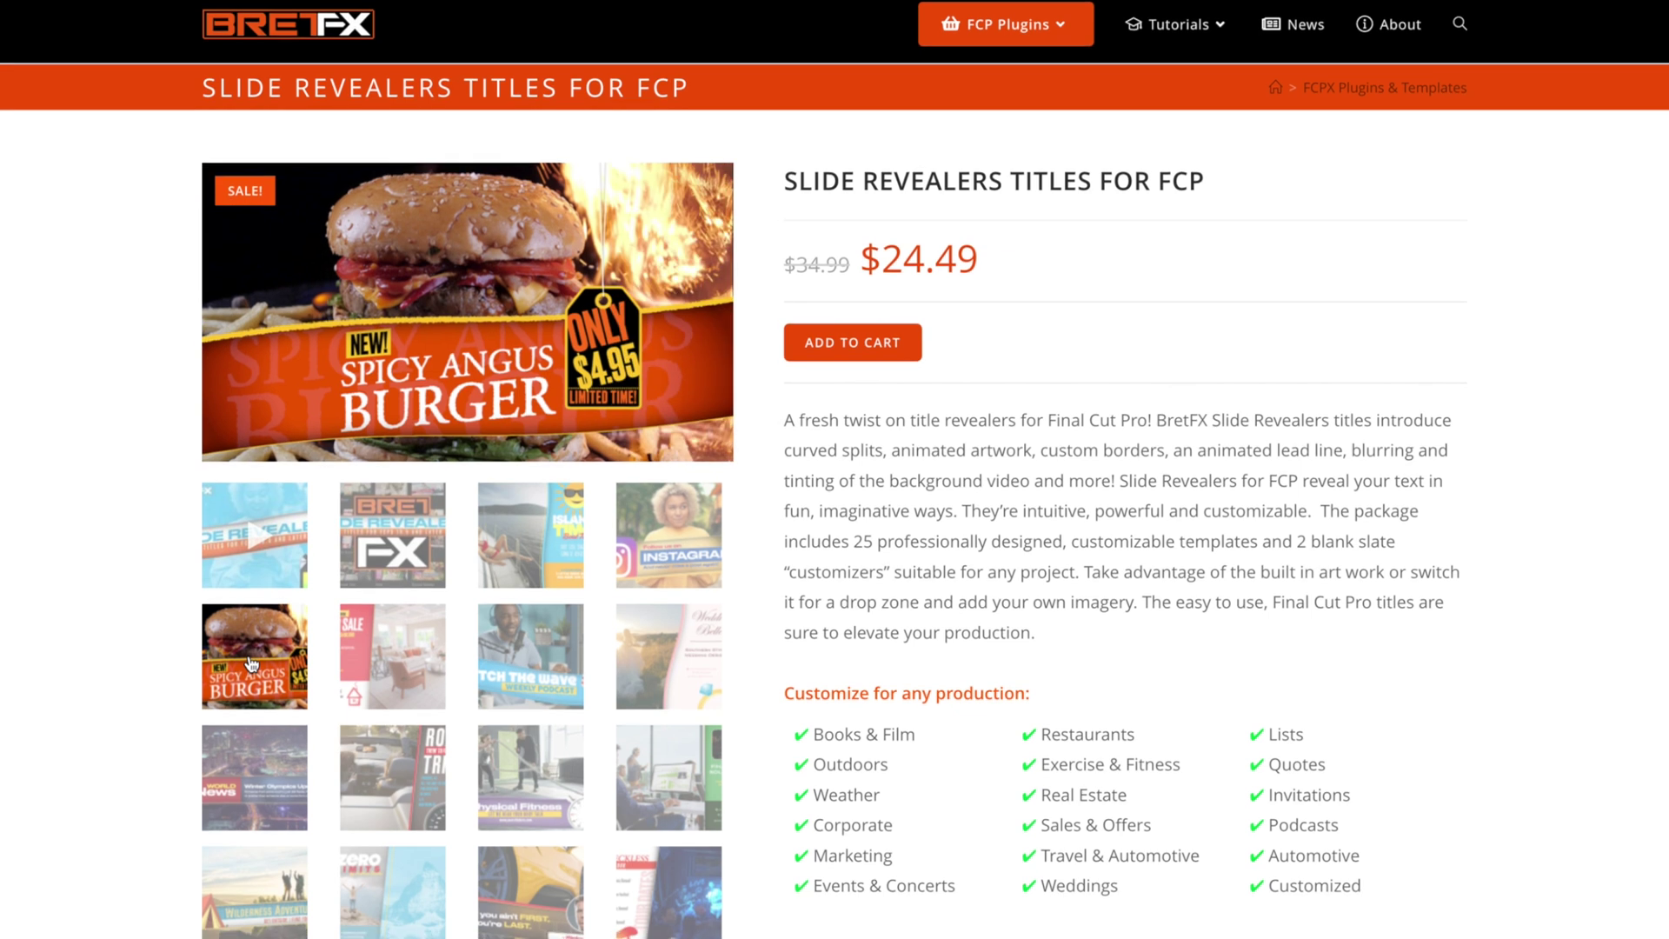
pyautogui.click(291, 731)
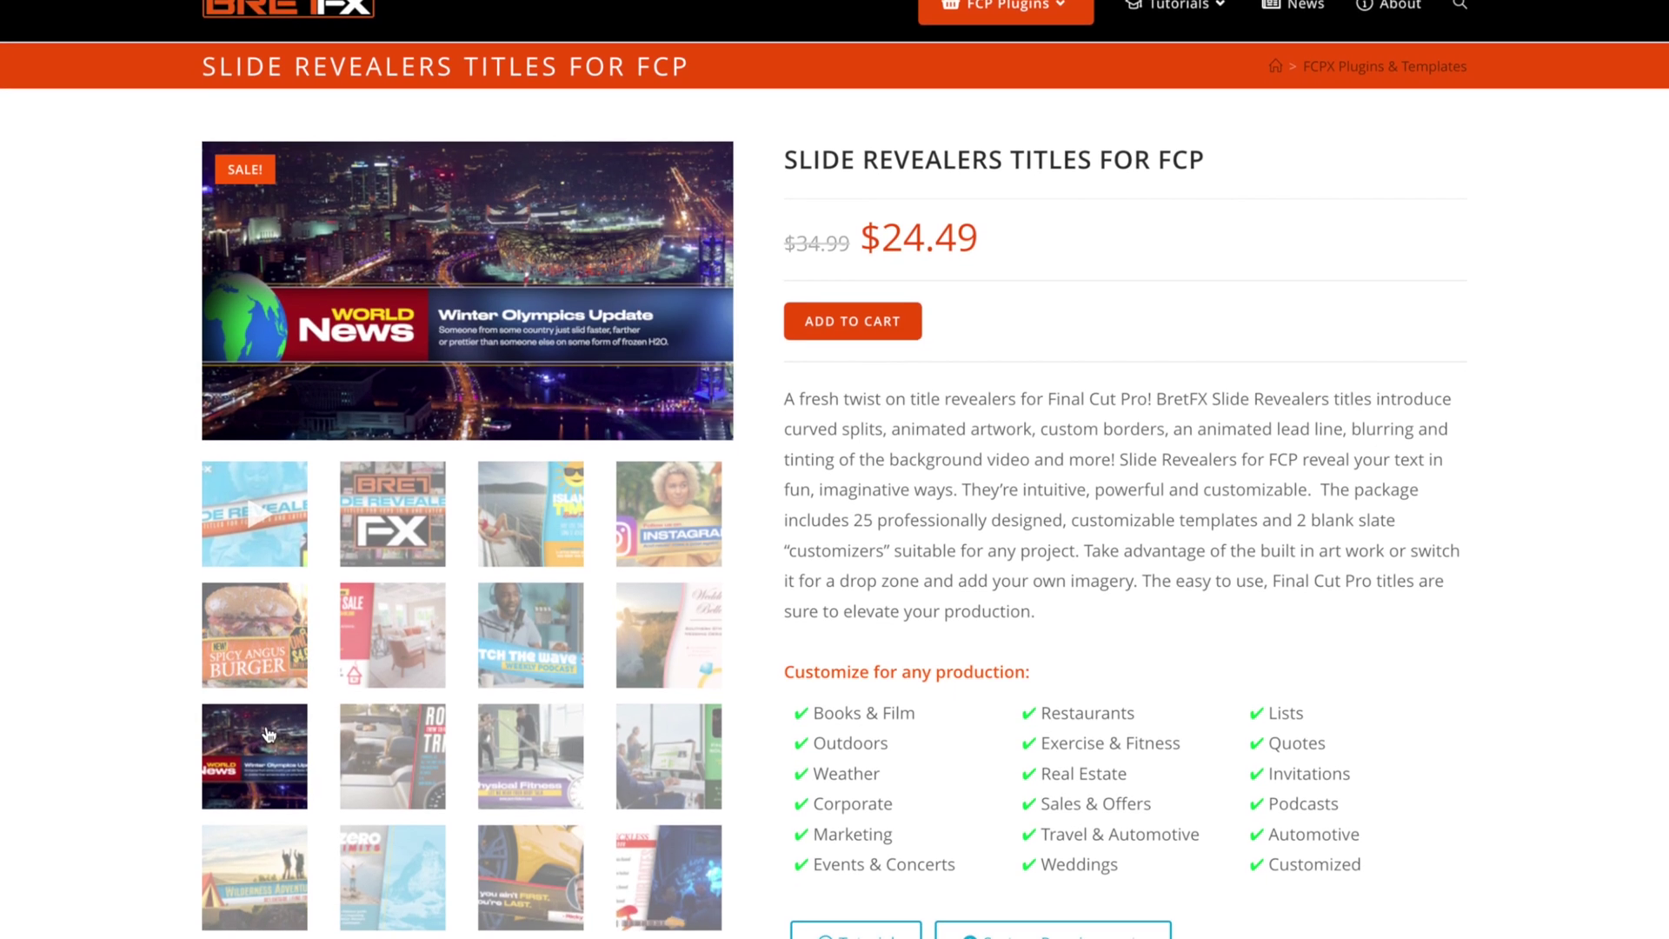
pyautogui.click(394, 739)
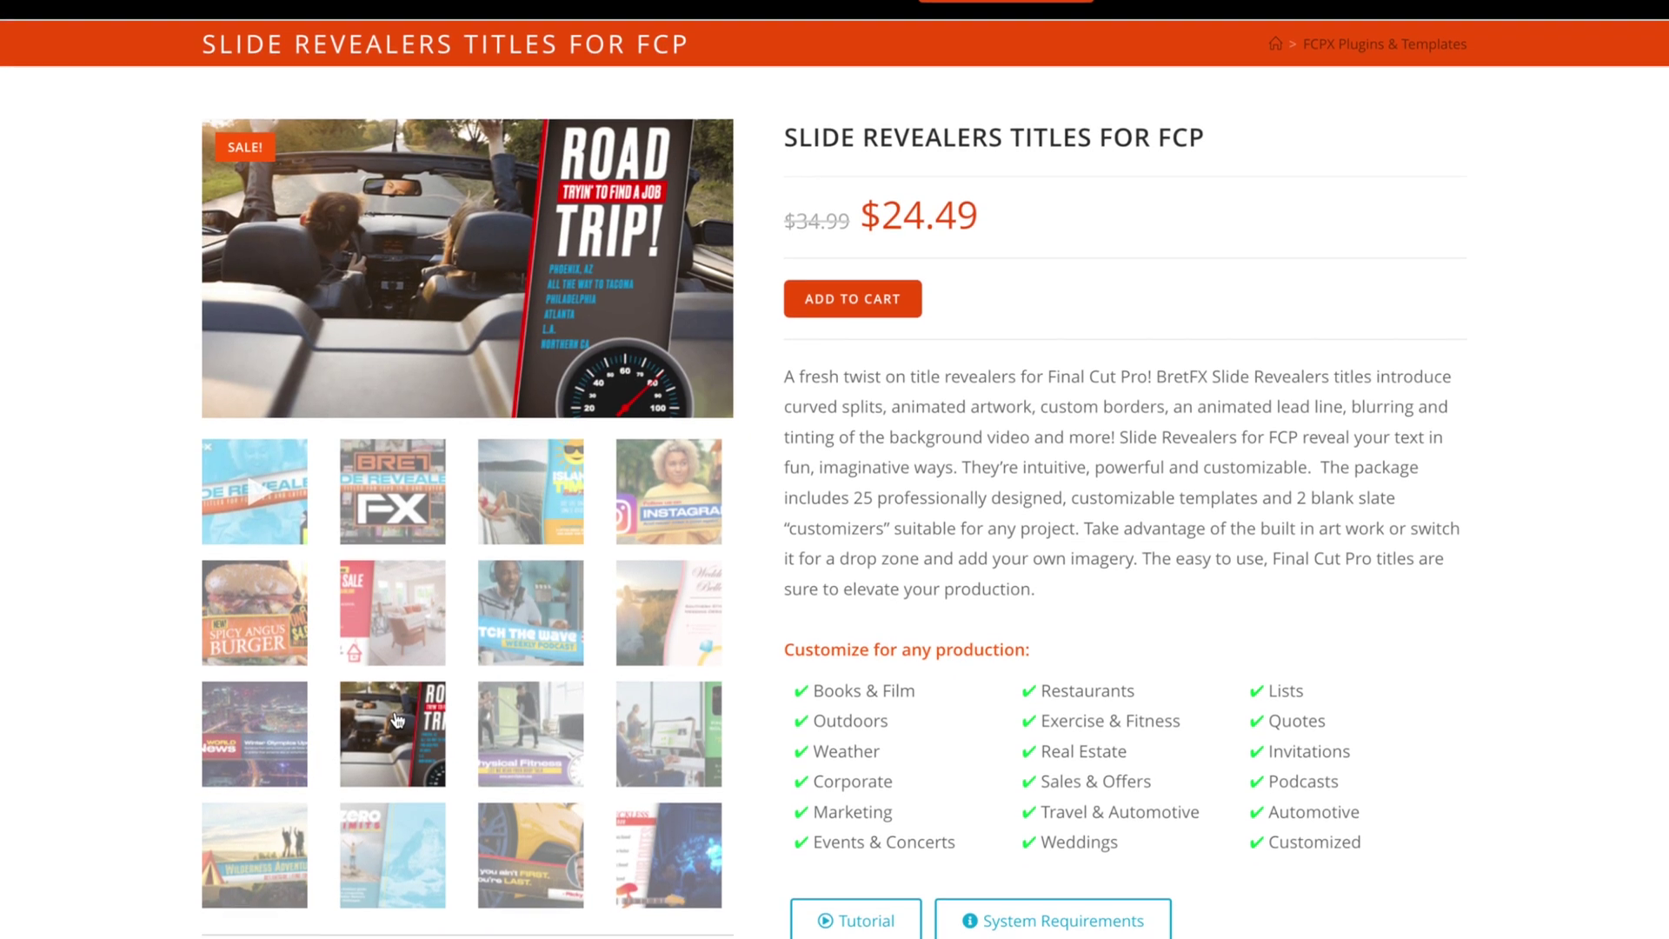
pyautogui.click(629, 833)
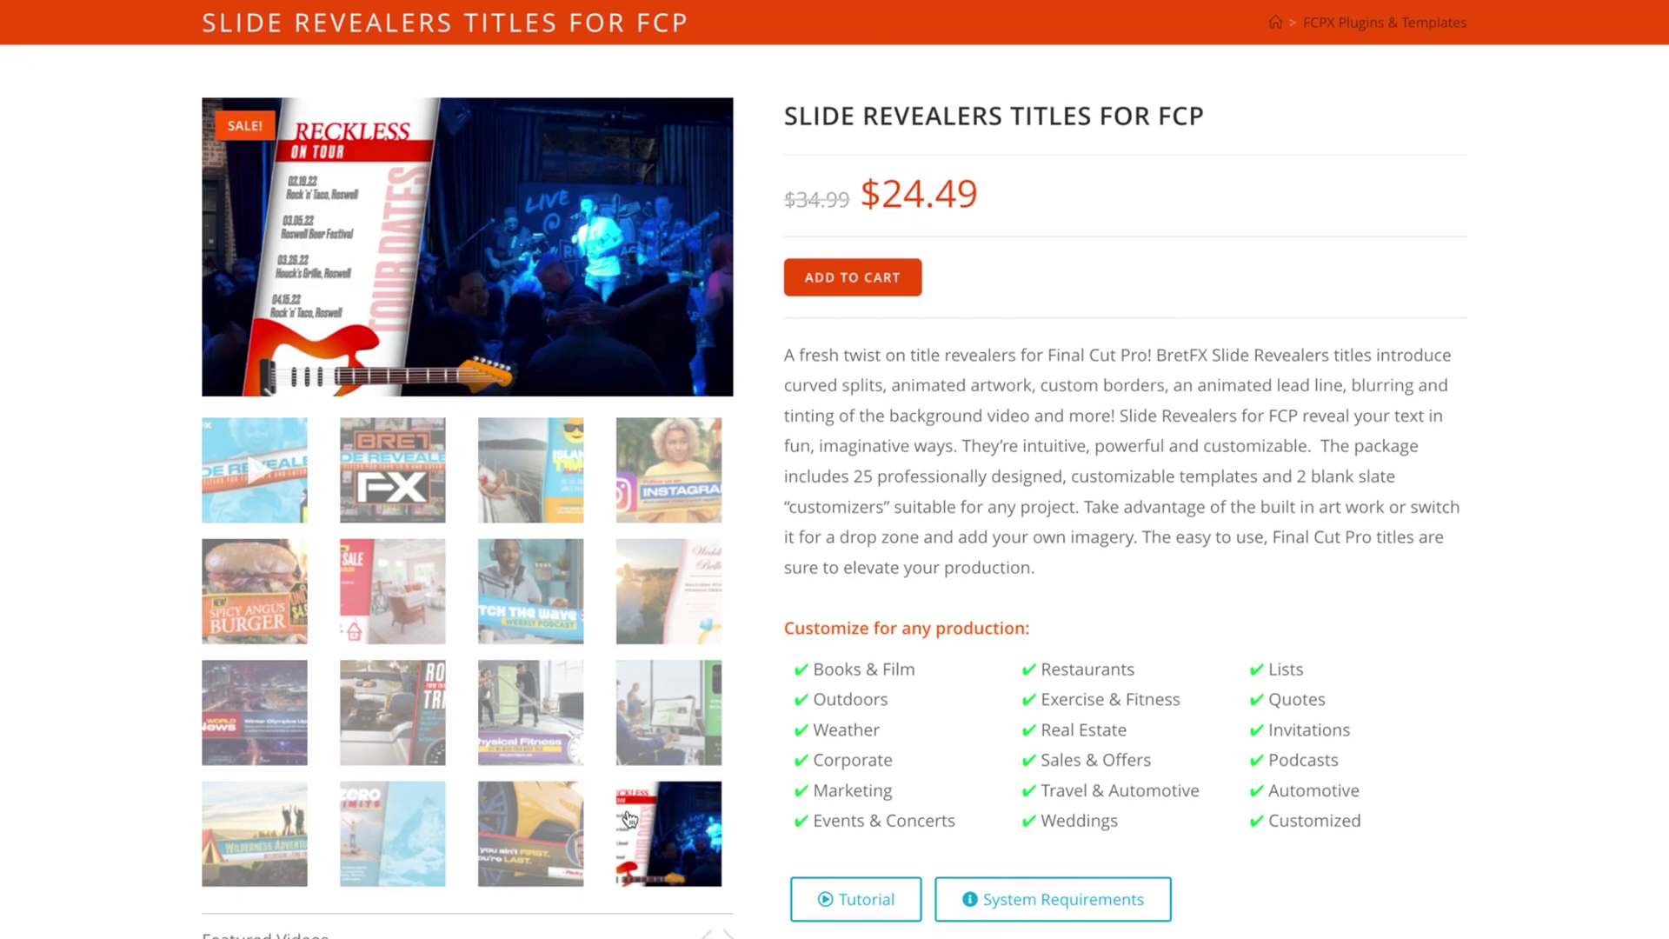